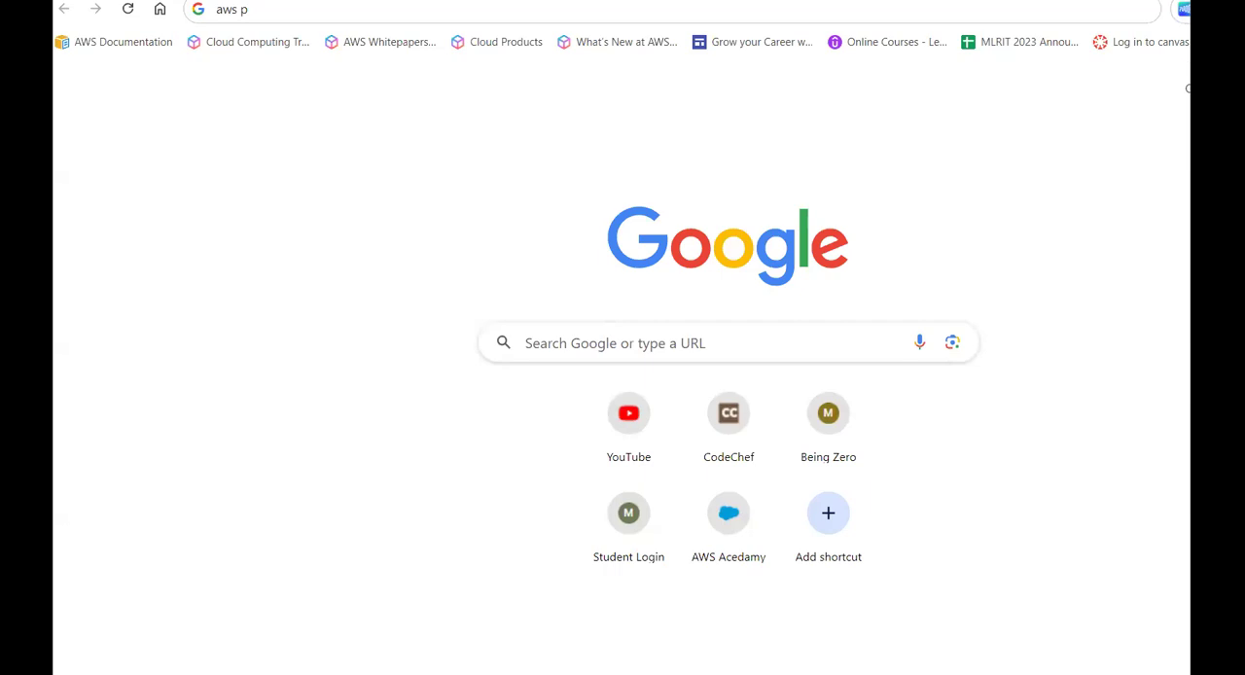
{"action": "left_click", "coordinate": [426, 18]}
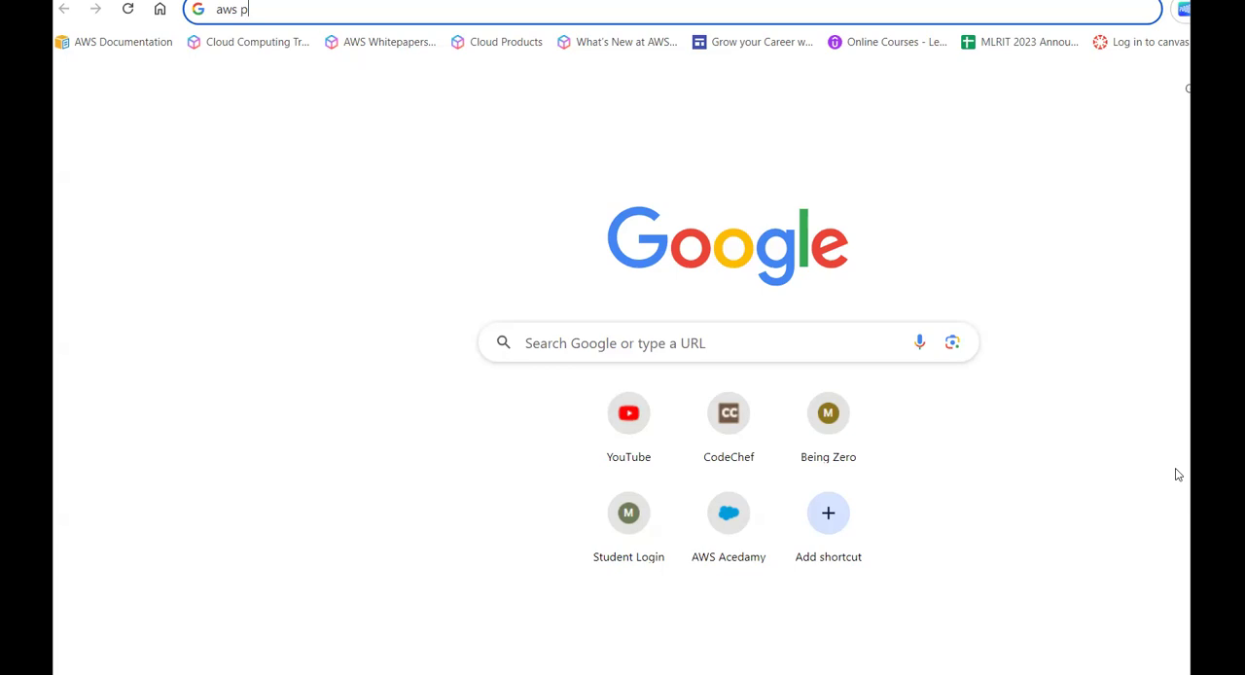
{"action": "key", "text": "XF86AudioRaiseVolume"}
{"action": "key", "text": "XF86AudioRaiseVolume"}
{"action": "key", "text": "Return"}
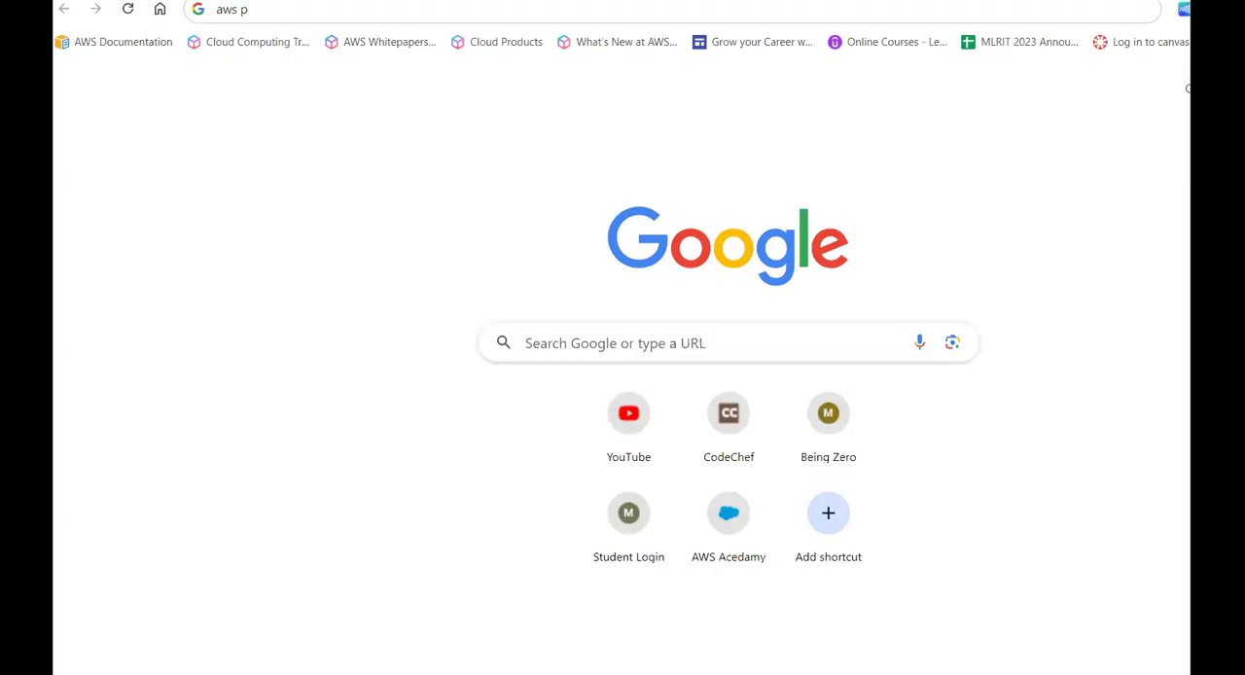
- Search the web for aws pricing calculator, open the AWS Pricing Calculator site and dismiss its chat pop-up
{"action": "left_click", "coordinate": [414, 12]}
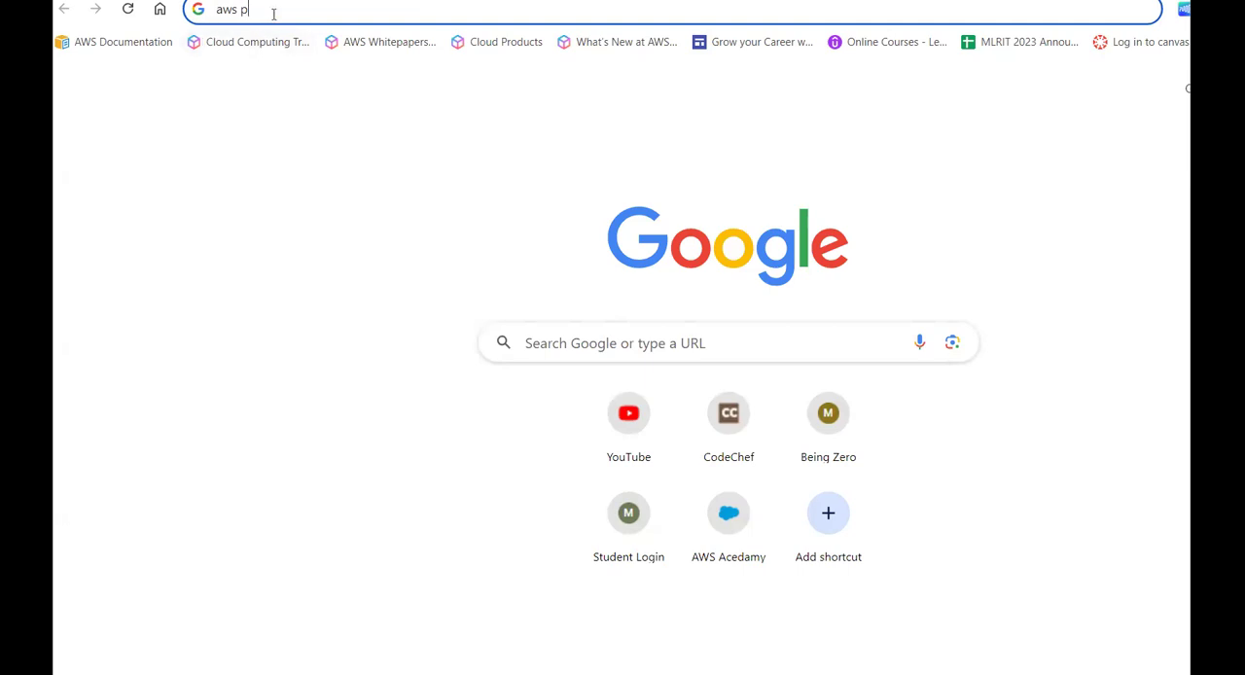
{"action": "type", "text": "ricing"}
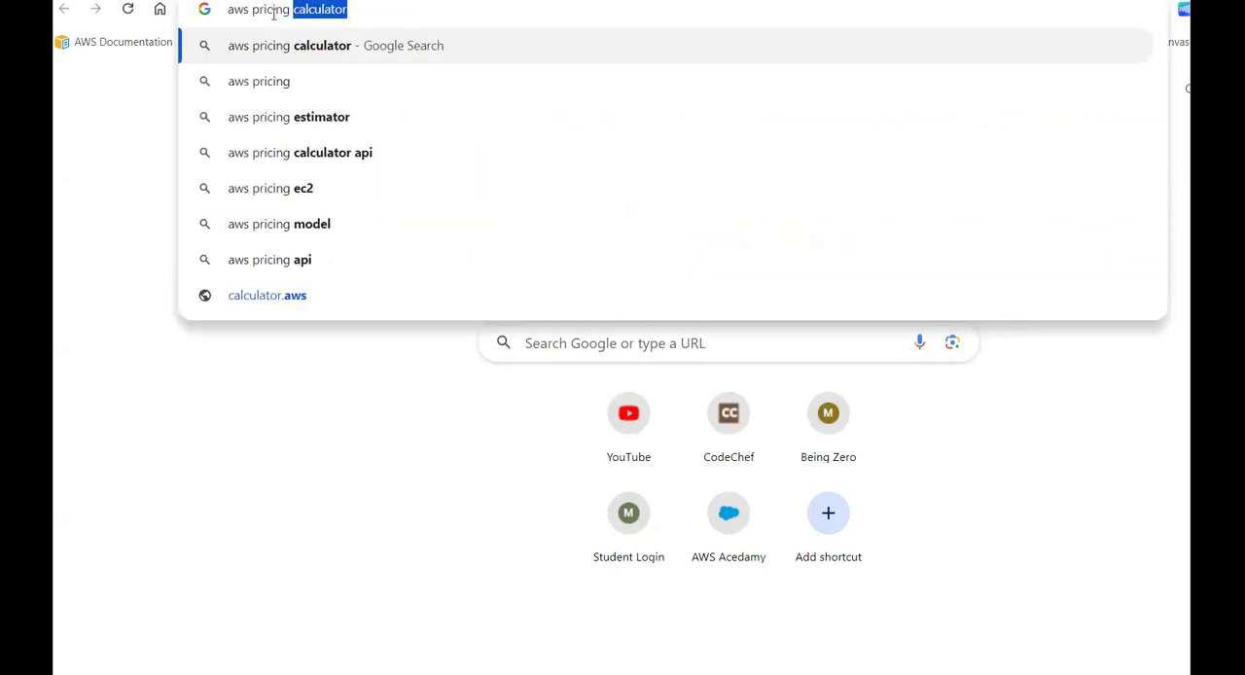
{"action": "key", "text": "Right"}
{"action": "key", "text": "Return"}
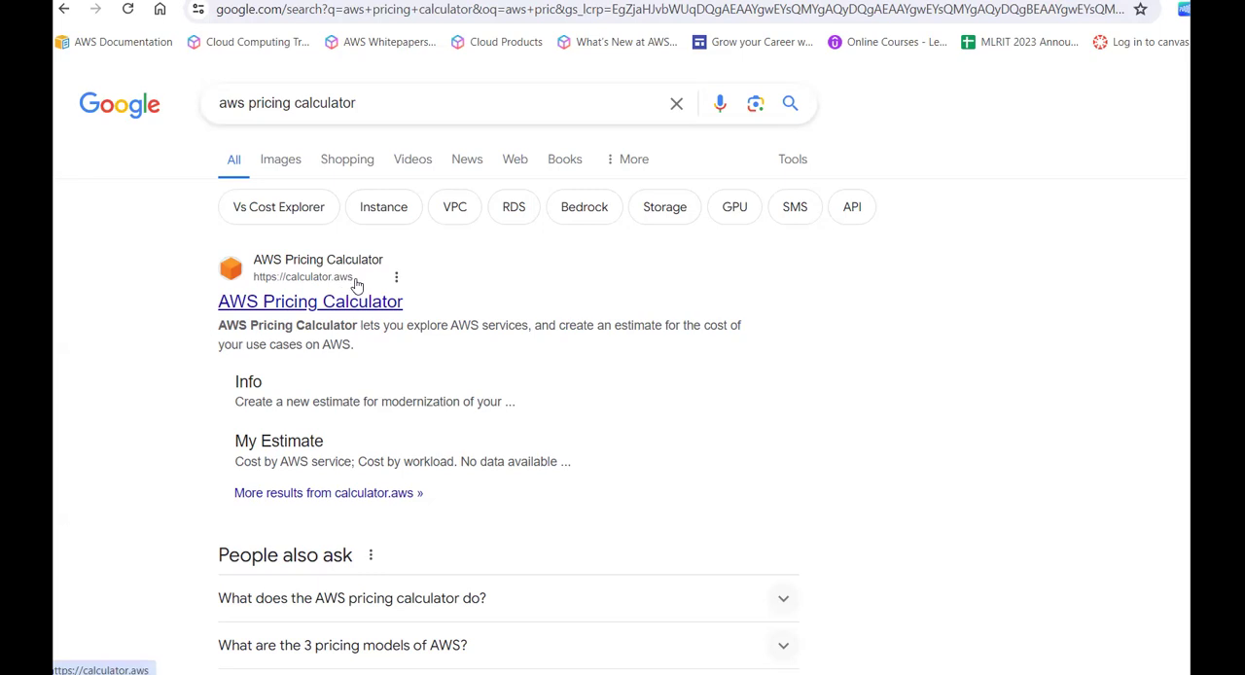
{"action": "left_click", "coordinate": [321, 304]}
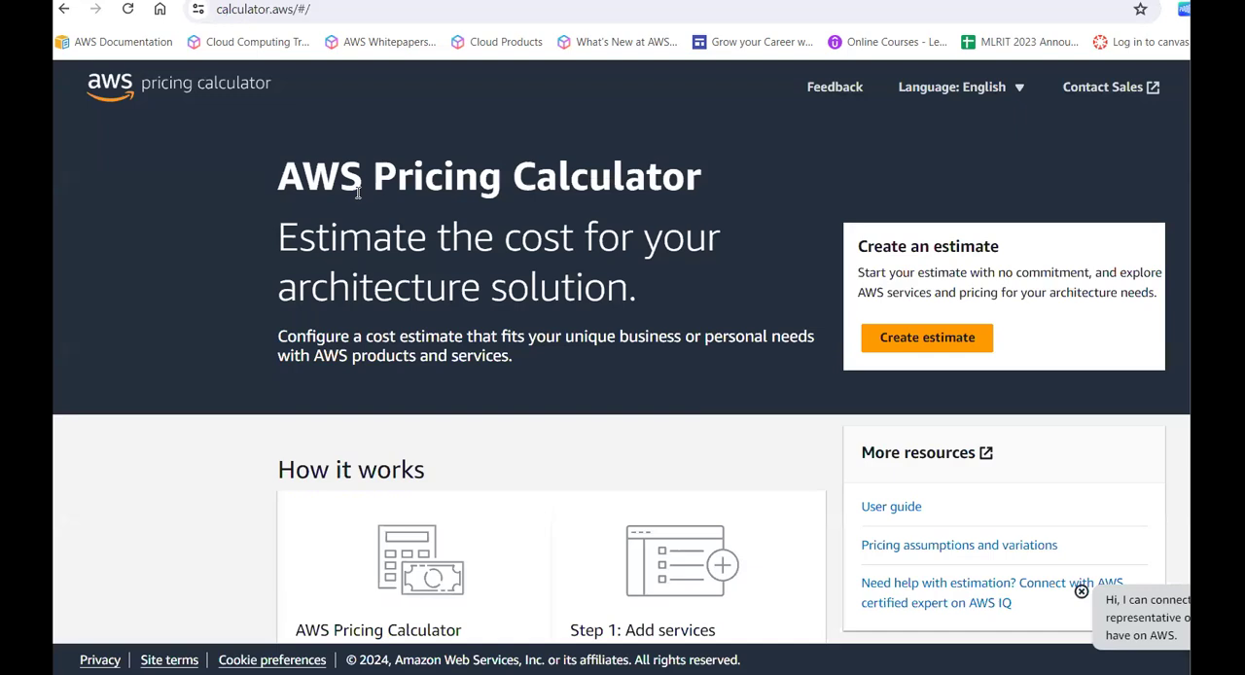
{"action": "left_click", "coordinate": [1082, 592]}
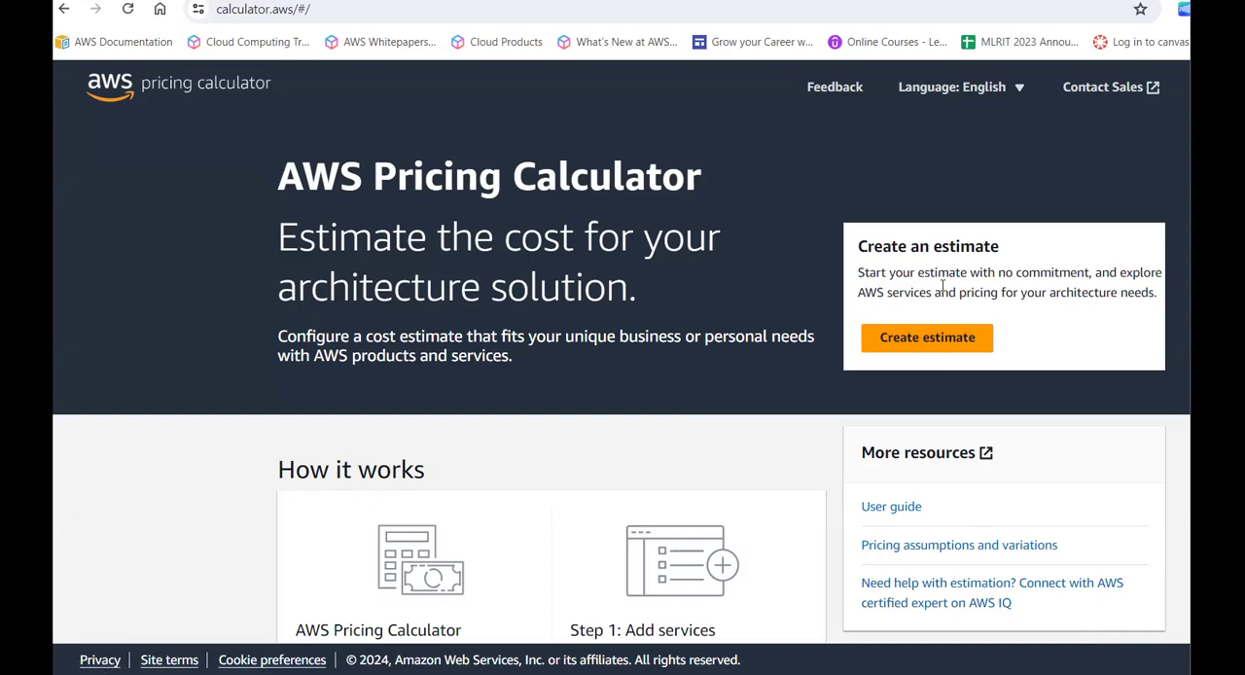
- Look over the calculator's home page, including the How it works, More resources and Benefits and features sections
{"action": "scroll", "coordinate": [784, 413], "scroll_direction": "down", "scroll_amount": 2}
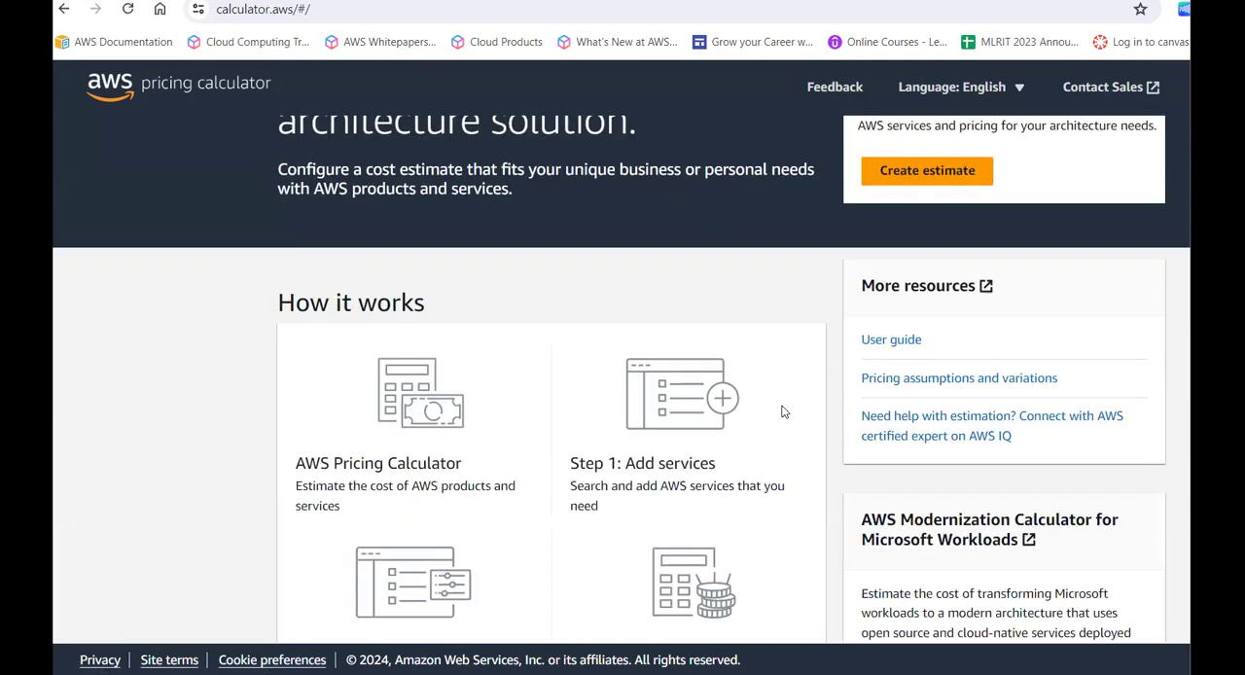
{"action": "scroll", "coordinate": [784, 412], "scroll_direction": "down", "scroll_amount": 6}
{"action": "scroll", "coordinate": [784, 413], "scroll_direction": "up", "scroll_amount": 3}
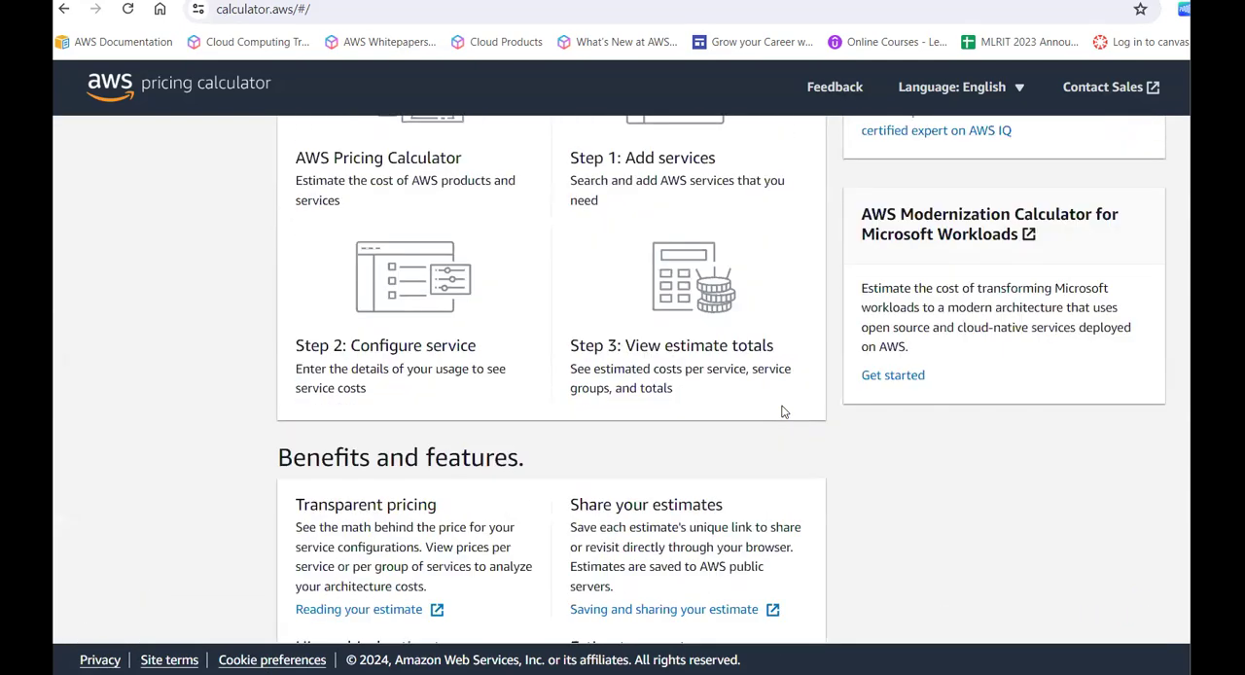
{"action": "scroll", "coordinate": [784, 412], "scroll_direction": "up", "scroll_amount": 3}
{"action": "scroll", "coordinate": [923, 281], "scroll_direction": "up", "scroll_amount": 1}
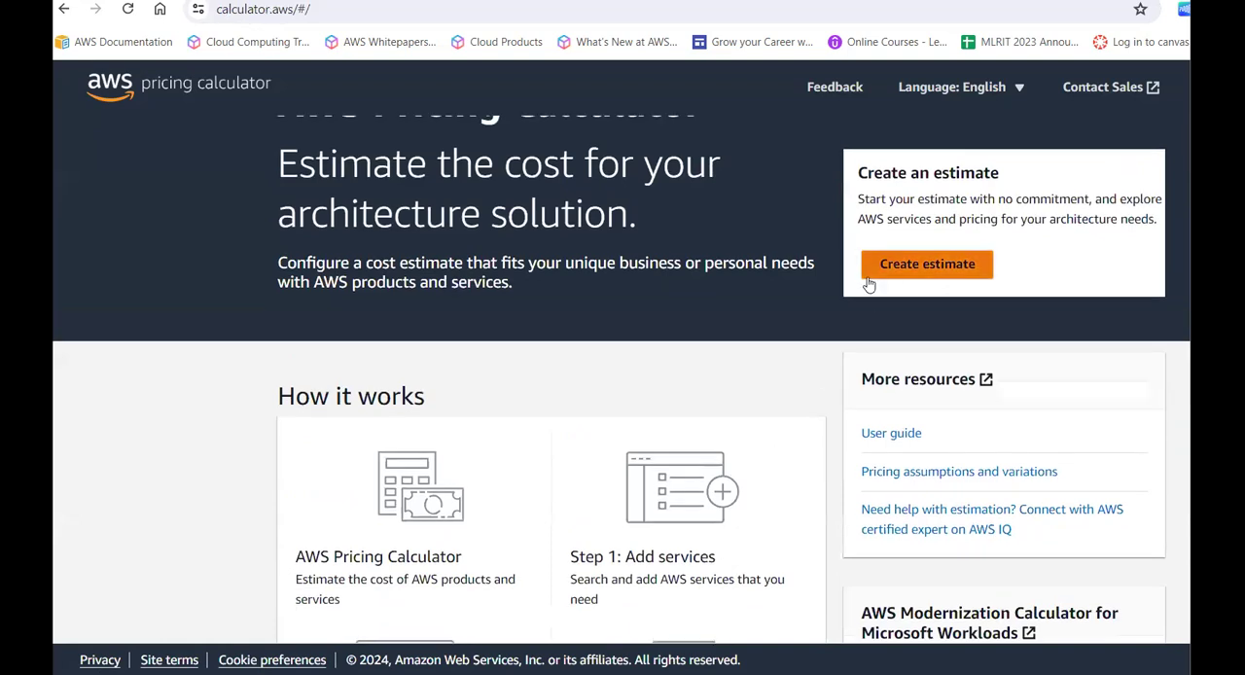
{"action": "scroll", "coordinate": [868, 283], "scroll_direction": "down", "scroll_amount": 2}
{"action": "scroll", "coordinate": [863, 340], "scroll_direction": "up", "scroll_amount": 1}
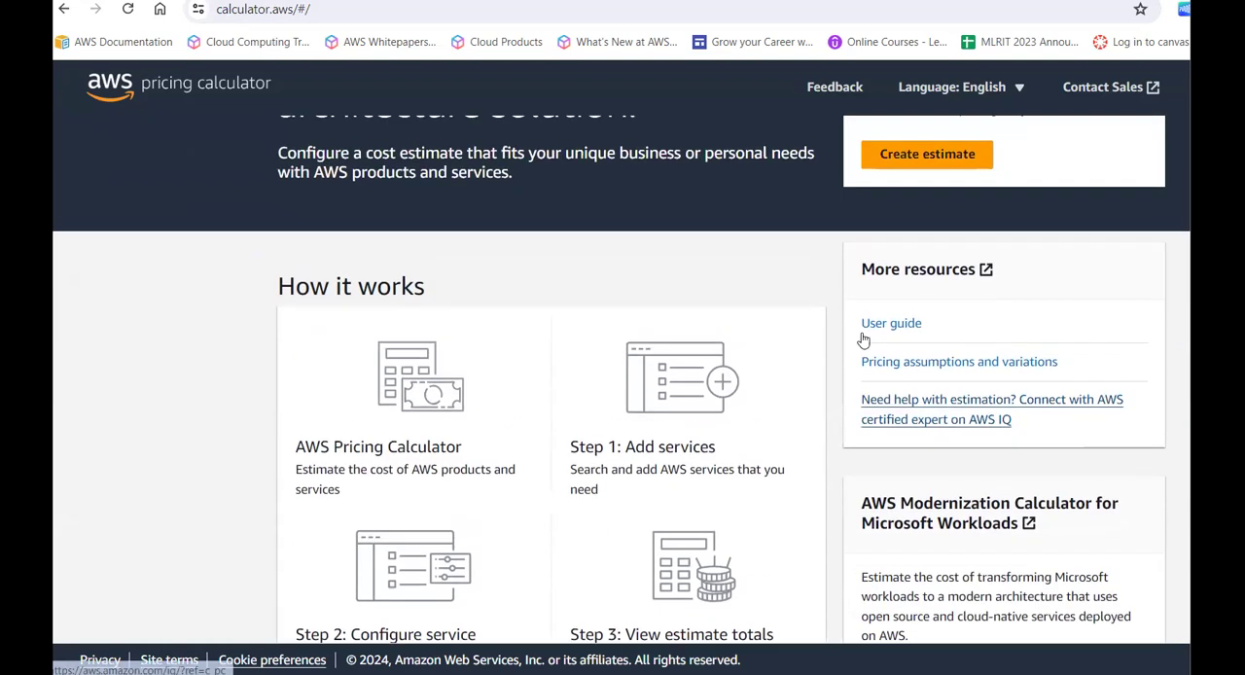
{"action": "scroll", "coordinate": [863, 339], "scroll_direction": "down", "scroll_amount": 1}
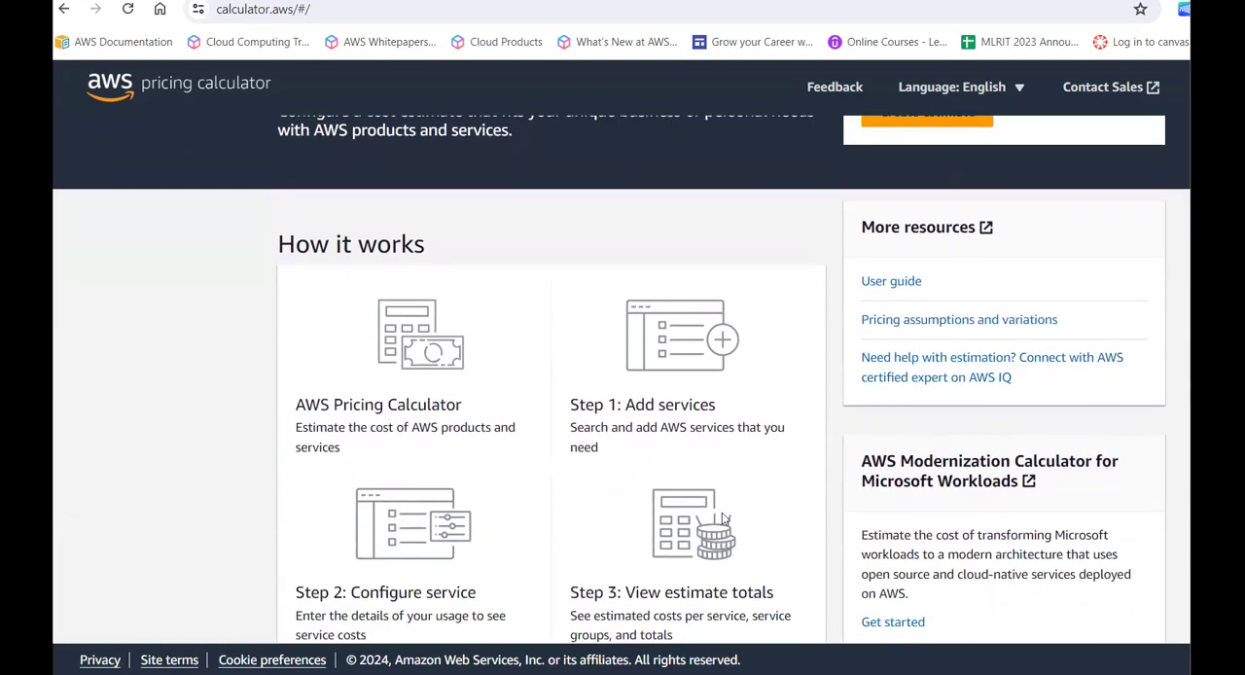
{"action": "scroll", "coordinate": [881, 398], "scroll_direction": "up", "scroll_amount": 2}
- Start a new estimate and go to its My Estimate overview page
{"action": "left_click", "coordinate": [915, 351]}
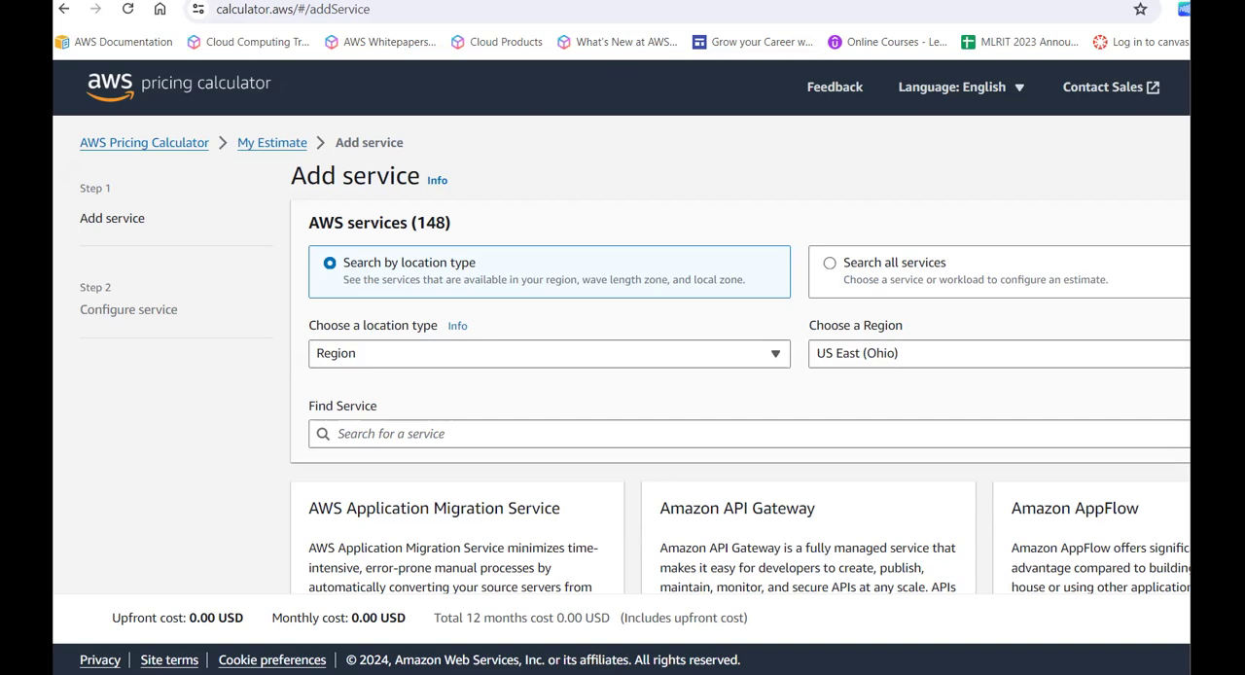
{"action": "left_click", "coordinate": [262, 145]}
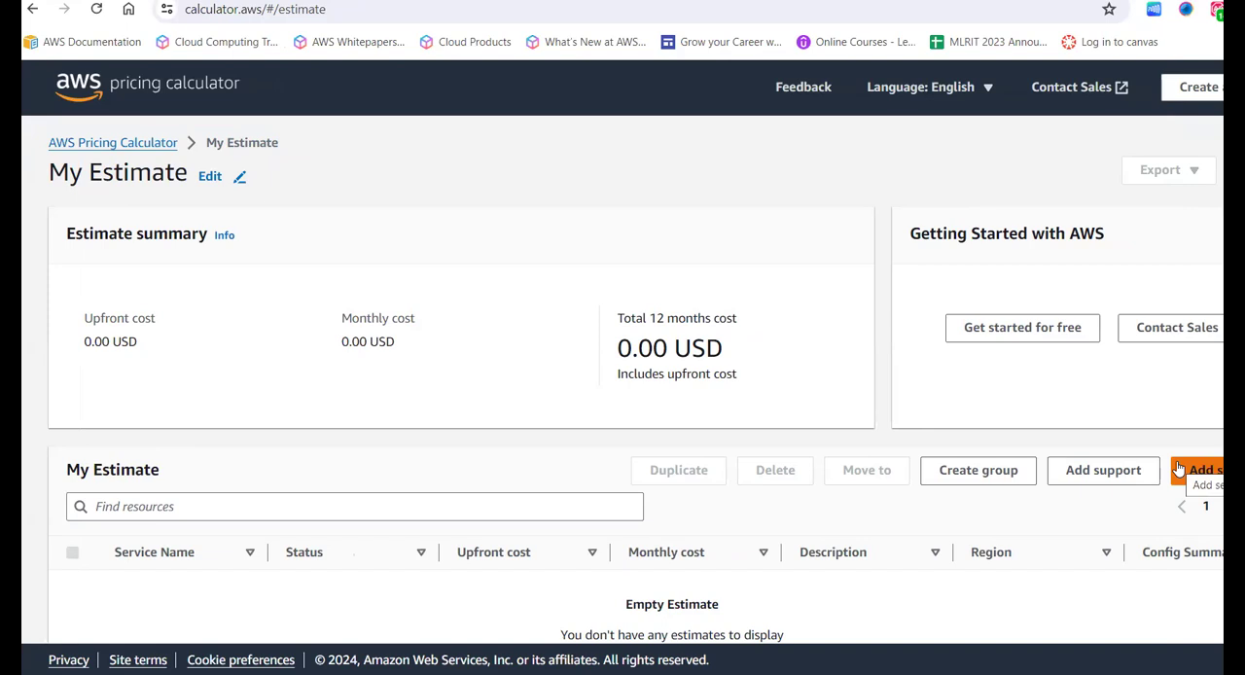
{"action": "scroll", "coordinate": [945, 483], "scroll_direction": "down", "scroll_amount": 2}
{"action": "scroll", "coordinate": [945, 484], "scroll_direction": "up", "scroll_amount": 2}
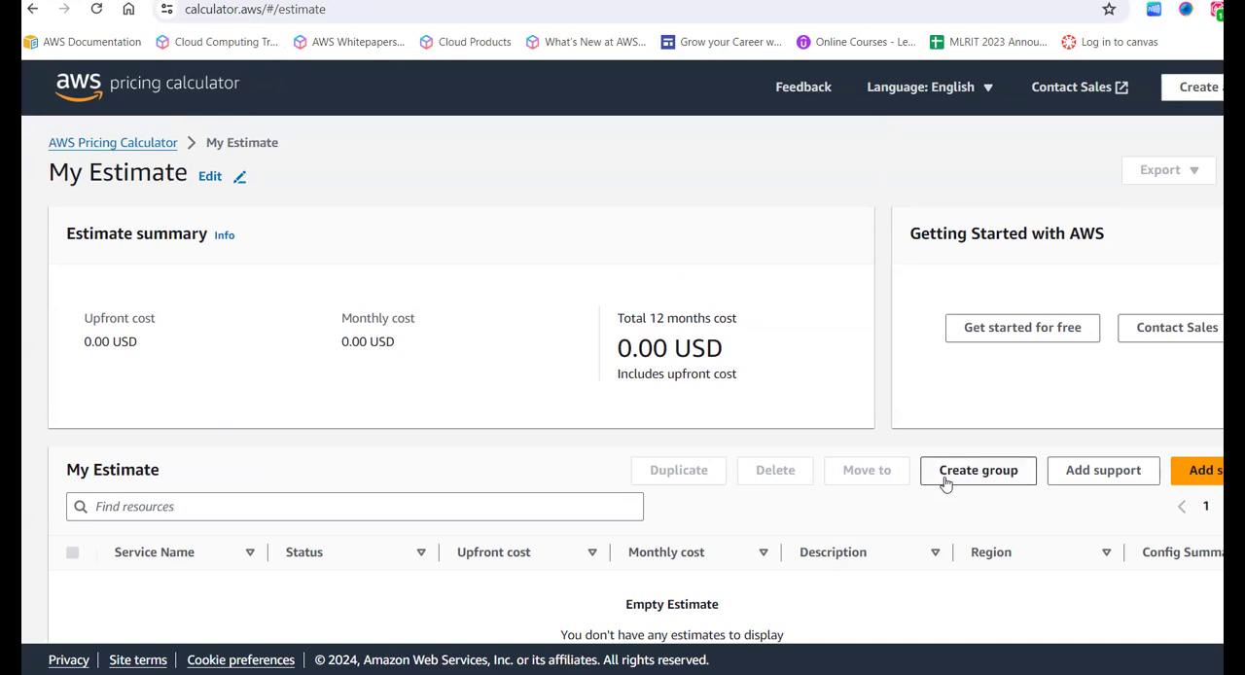
- Create a group named Web Servers Cost Estimation in My Estimate
{"action": "left_click", "coordinate": [977, 470]}
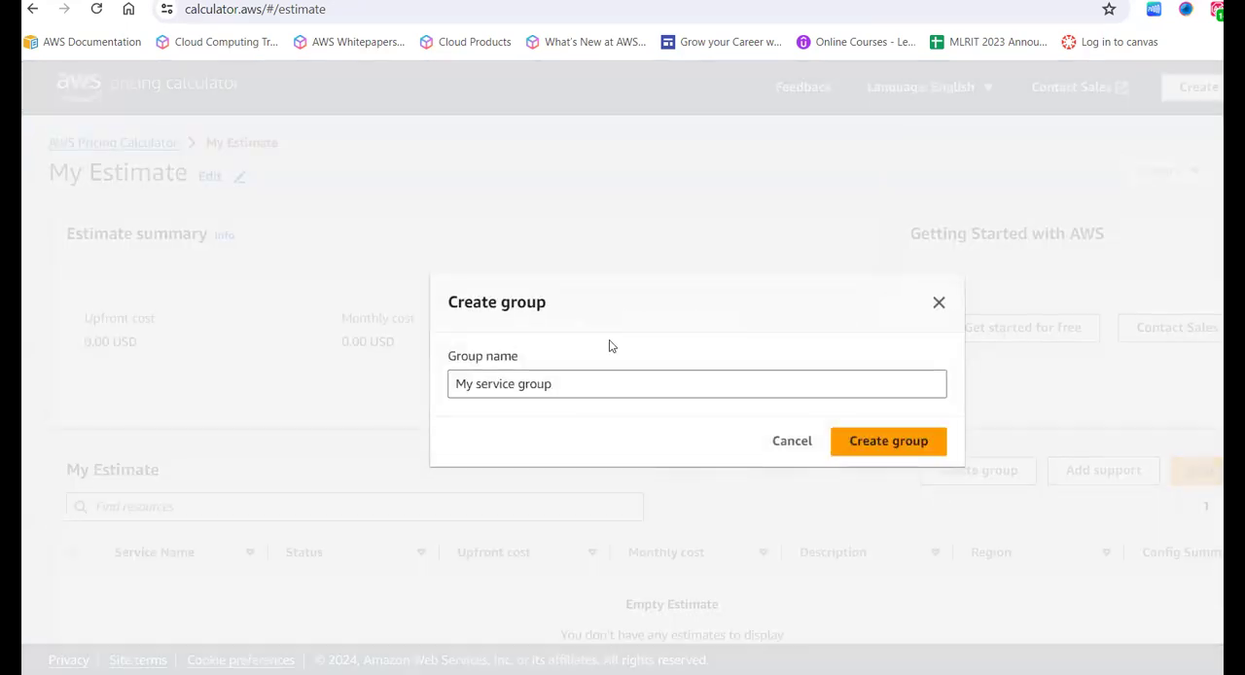
{"action": "left_click", "coordinate": [590, 386]}
{"action": "key", "text": "ctrl+a"}
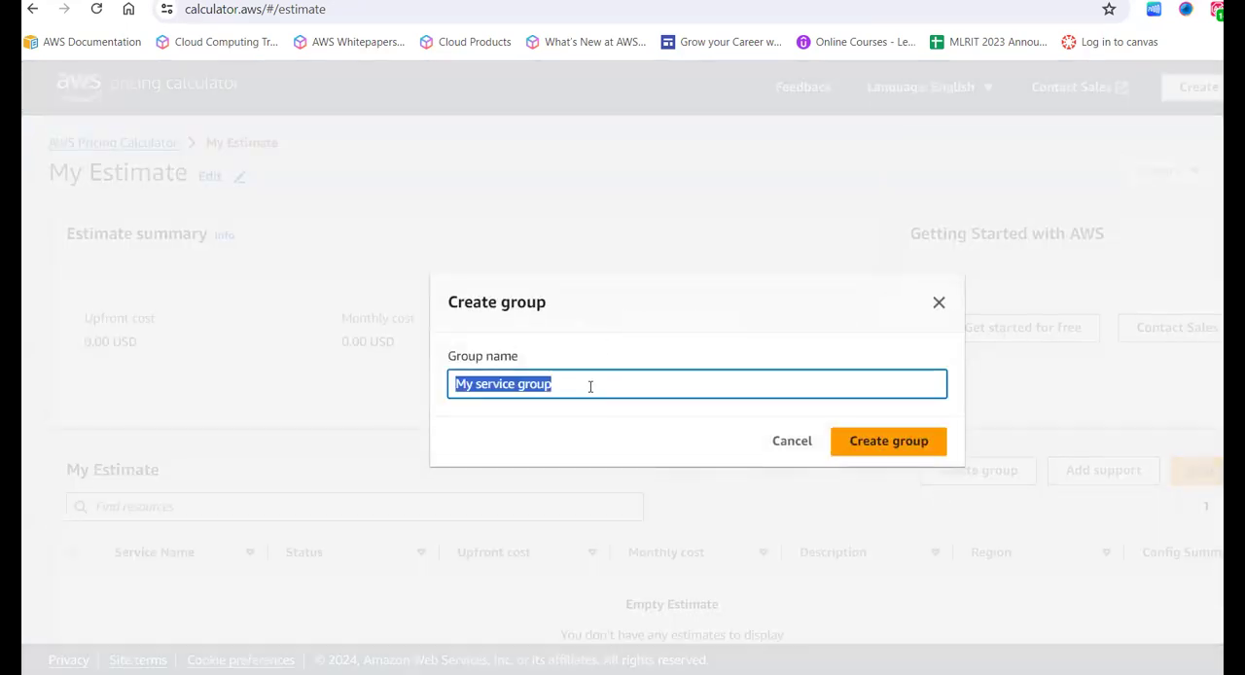
{"action": "key", "text": "BackSpace"}
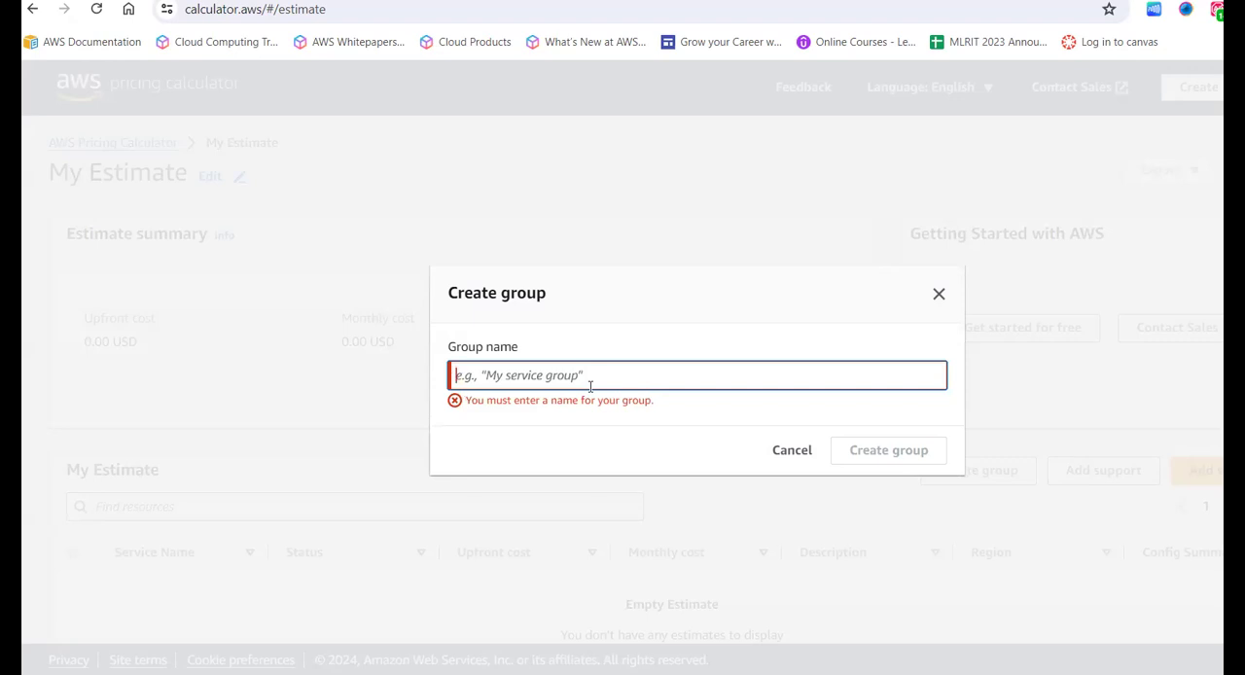
{"action": "type", "text": "WEb"}
{"action": "type", "text": "Srve"}
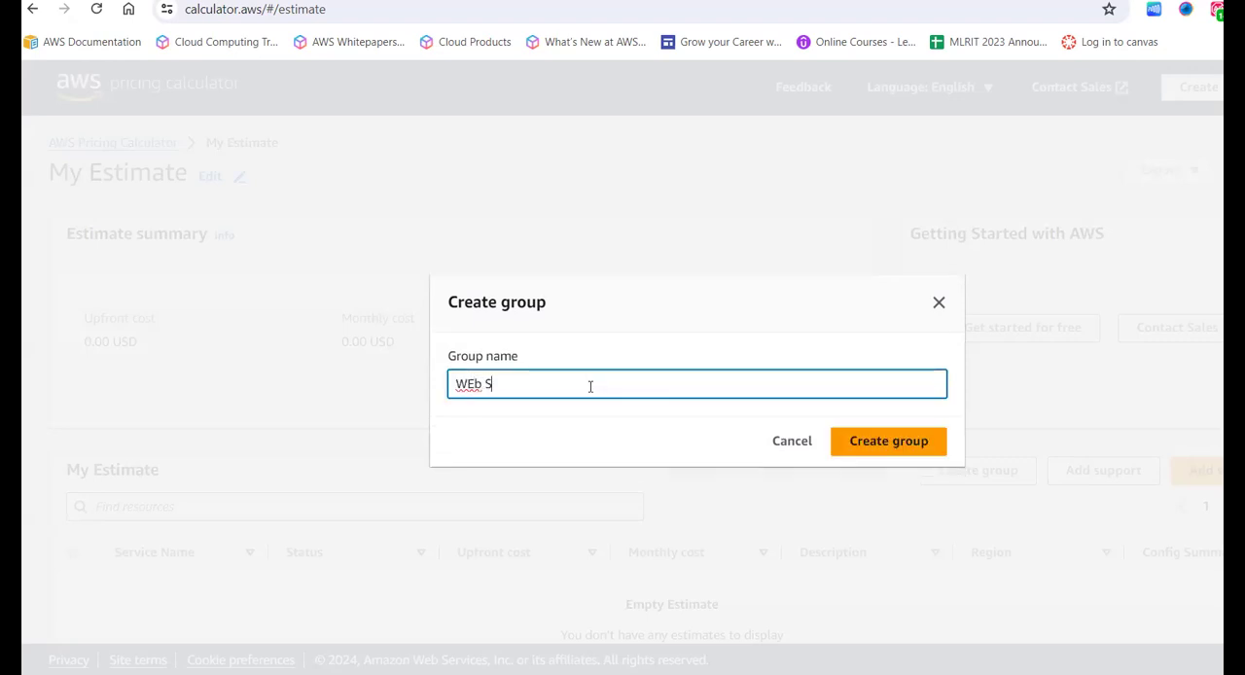
{"action": "key", "text": "BackSpace"}
{"action": "key", "text": "BackSpace"}
{"action": "key", "text": "BackSpace"}
{"action": "type", "text": "ervers C"}
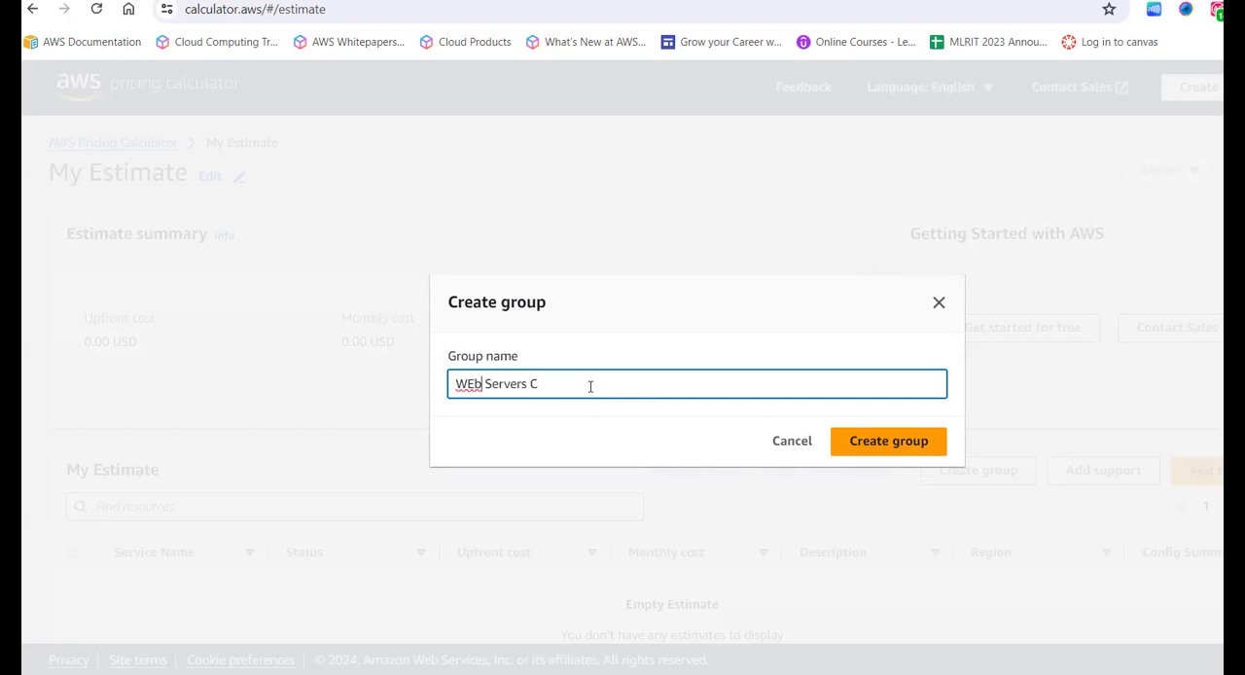
{"action": "key", "text": "BackSpace"}
{"action": "type", "text": "e"}
{"action": "key", "text": "Right"}
{"action": "key", "text": "Right"}
{"action": "key", "text": "Right"}
{"action": "key", "text": "Right"}
{"action": "key", "text": "Right"}
{"action": "key", "text": "Right"}
{"action": "key", "text": "Right"}
{"action": "key", "text": "Right"}
{"action": "key", "text": "Right"}
{"action": "key", "text": "Right"}
{"action": "type", "text": "ost Estimation"}
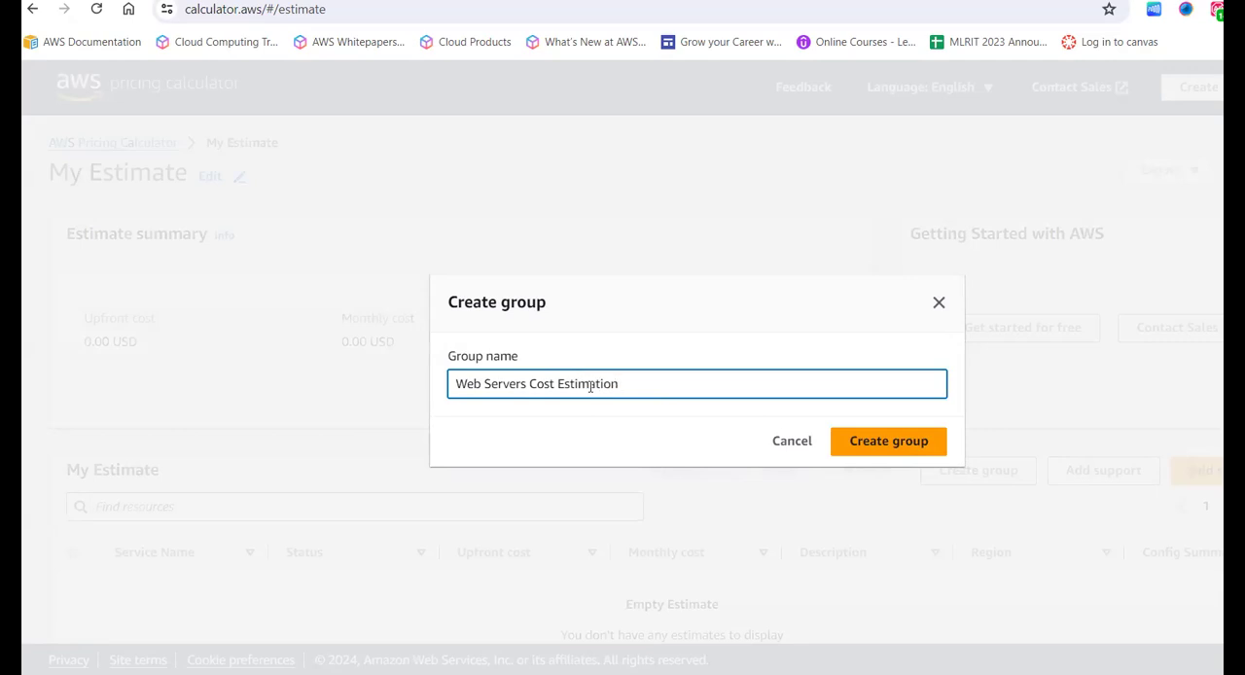
{"action": "left_click", "coordinate": [916, 439]}
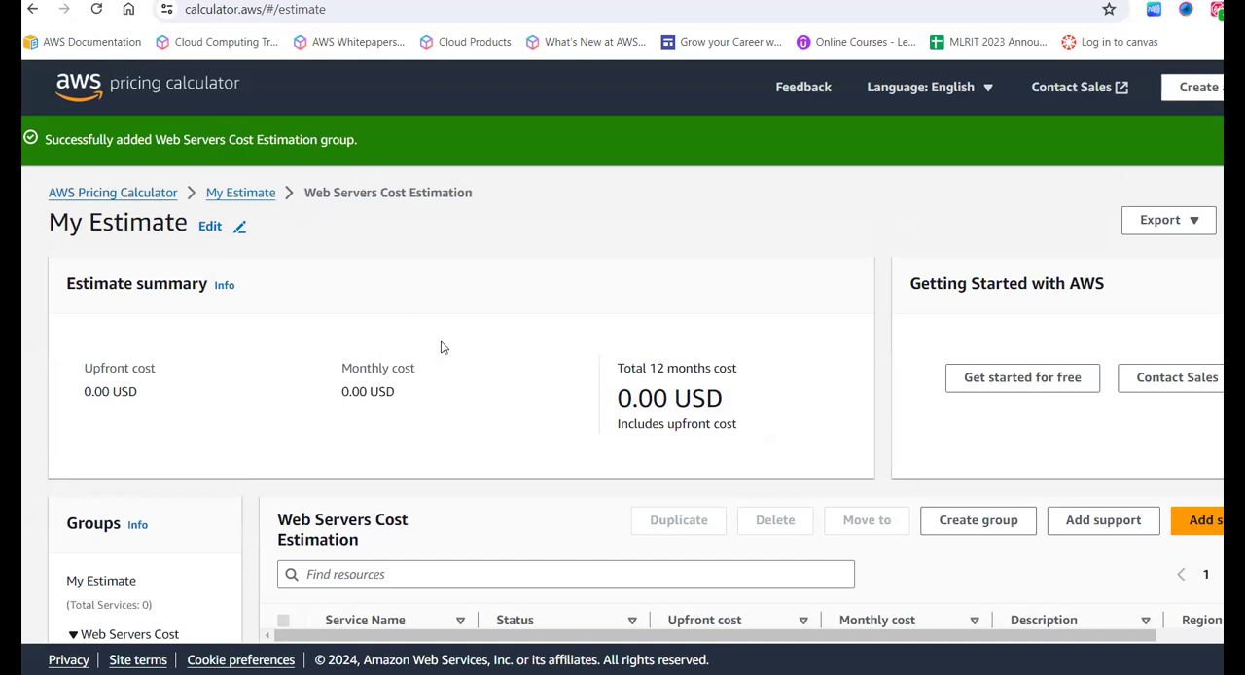
- Start adding a service to the Web Servers Cost Estimation group
{"action": "scroll", "coordinate": [440, 347], "scroll_direction": "down", "scroll_amount": 3}
{"action": "scroll", "coordinate": [443, 347], "scroll_direction": "up", "scroll_amount": 3}
{"action": "left_click_drag", "start_coordinate": [504, 207], "coordinate": [309, 197]}
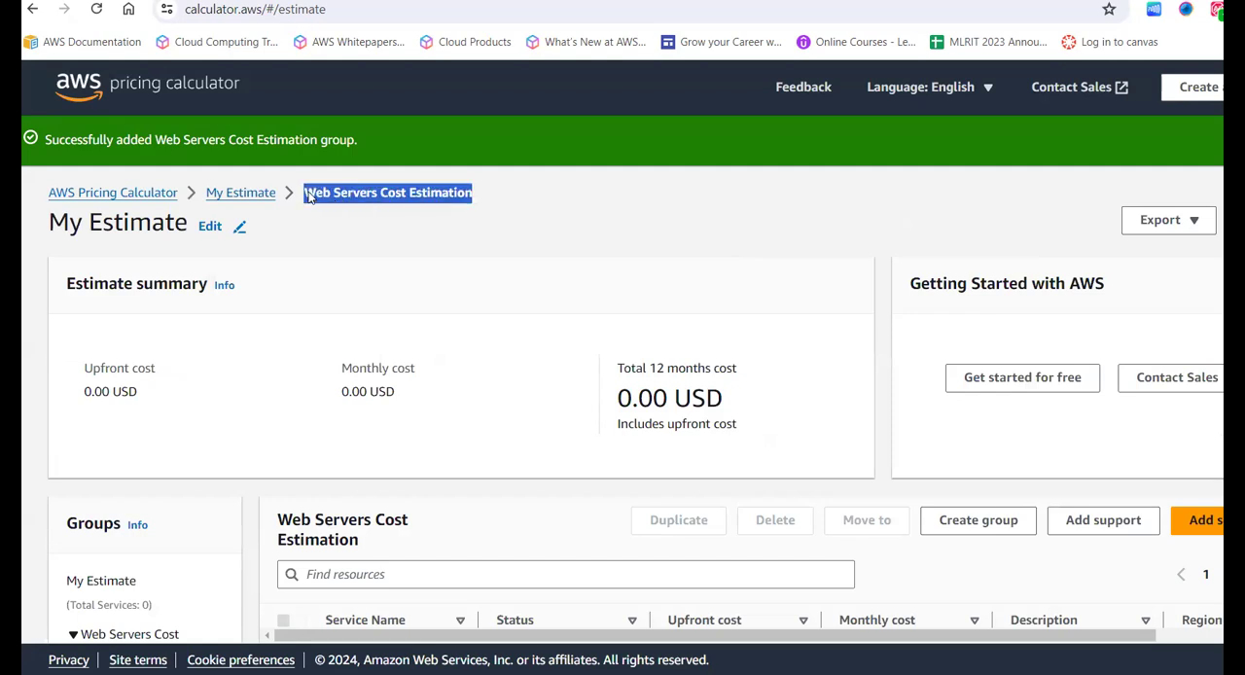
{"action": "left_click", "coordinate": [387, 232]}
{"action": "scroll", "coordinate": [387, 231], "scroll_direction": "down", "scroll_amount": 2}
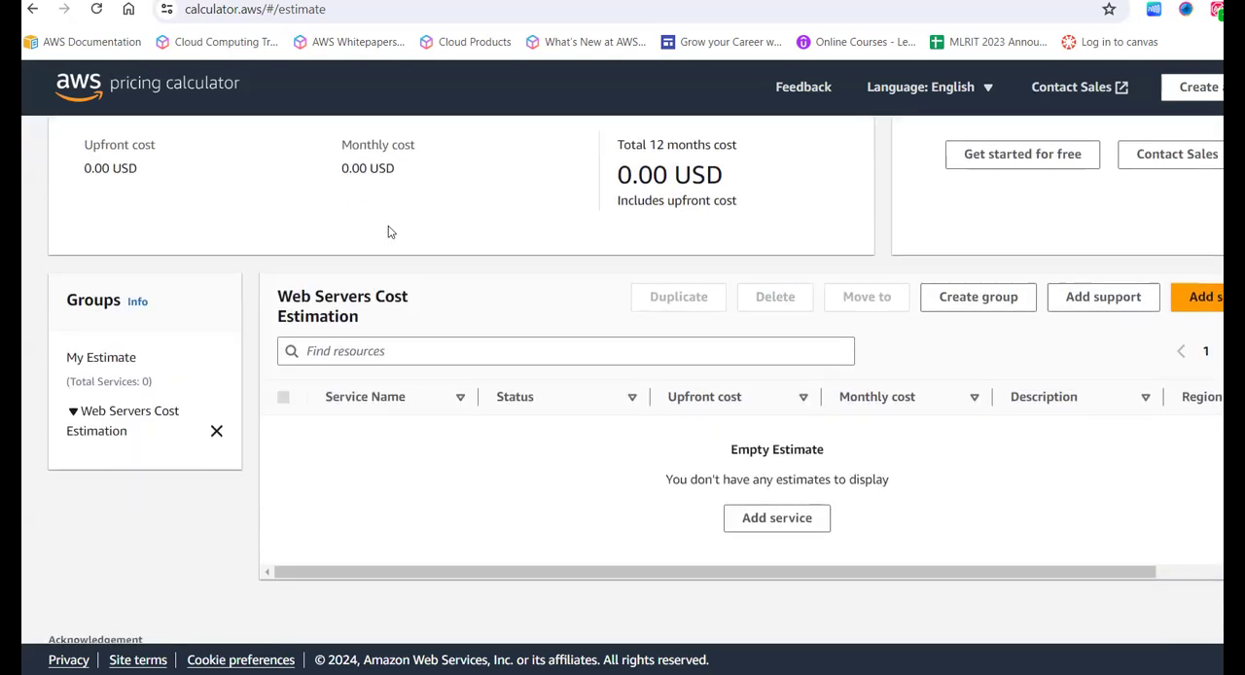
{"action": "scroll", "coordinate": [387, 232], "scroll_direction": "up", "scroll_amount": 1}
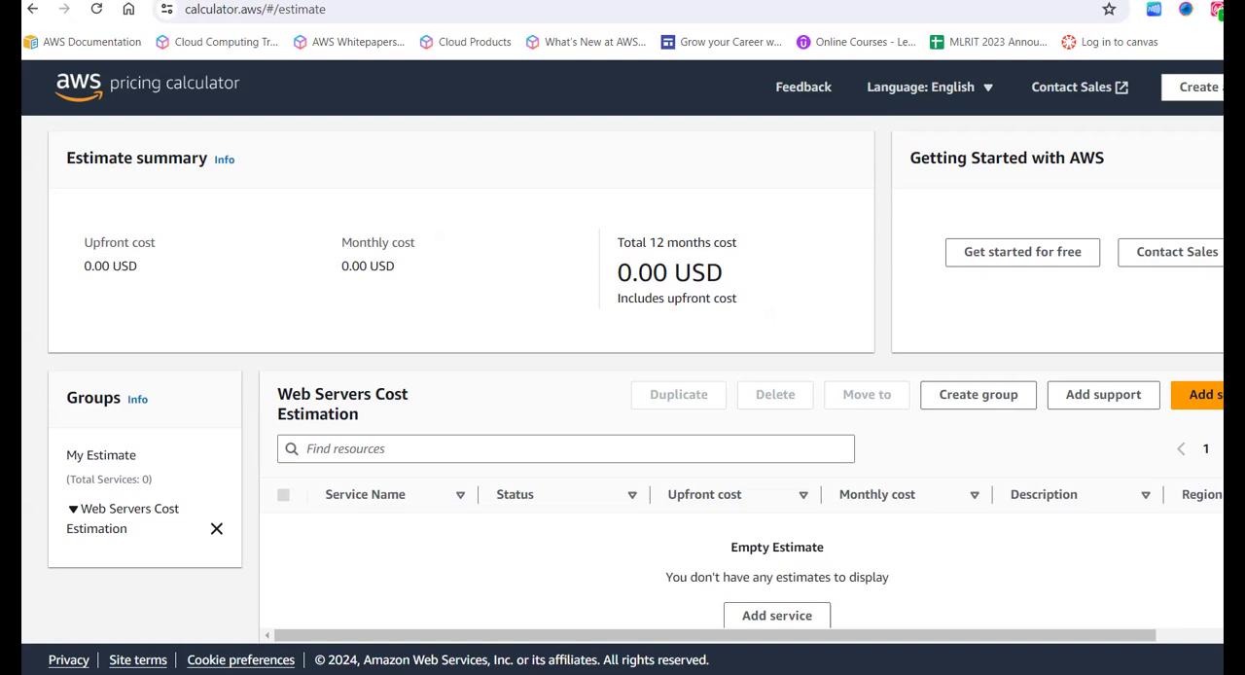
{"action": "left_click", "coordinate": [1197, 397]}
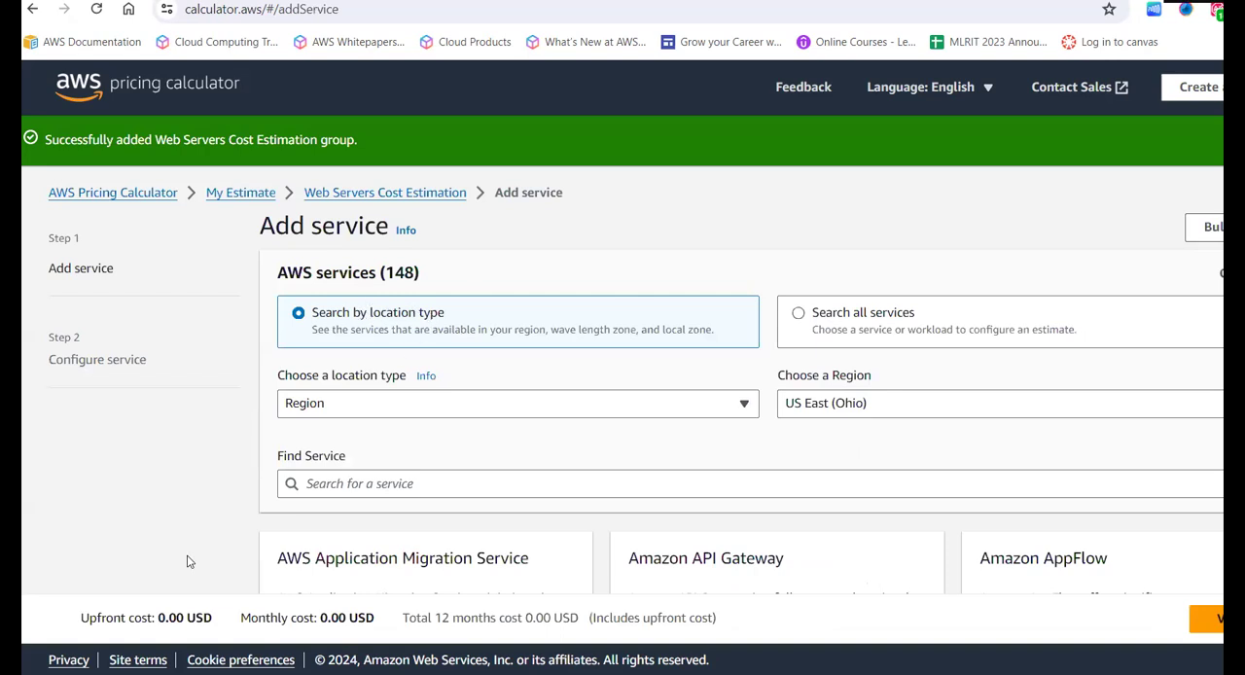
{"action": "triple_click", "coordinate": [225, 628]}
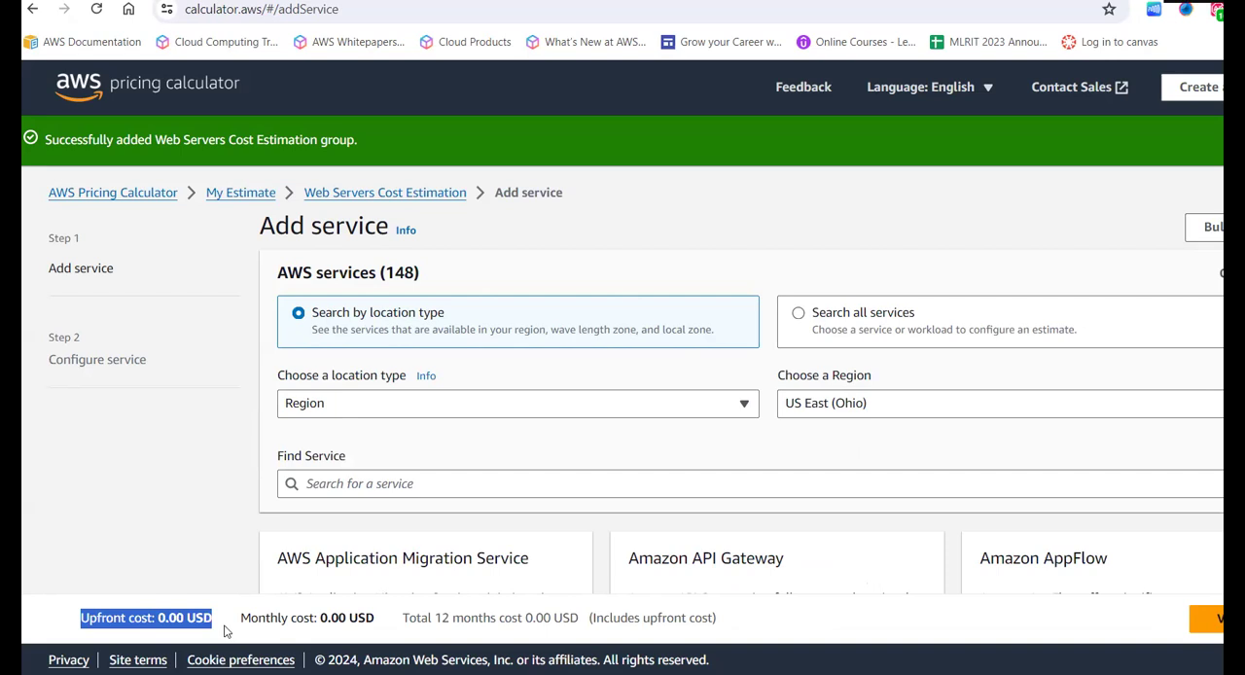
{"action": "left_click_drag", "start_coordinate": [249, 620], "coordinate": [519, 619]}
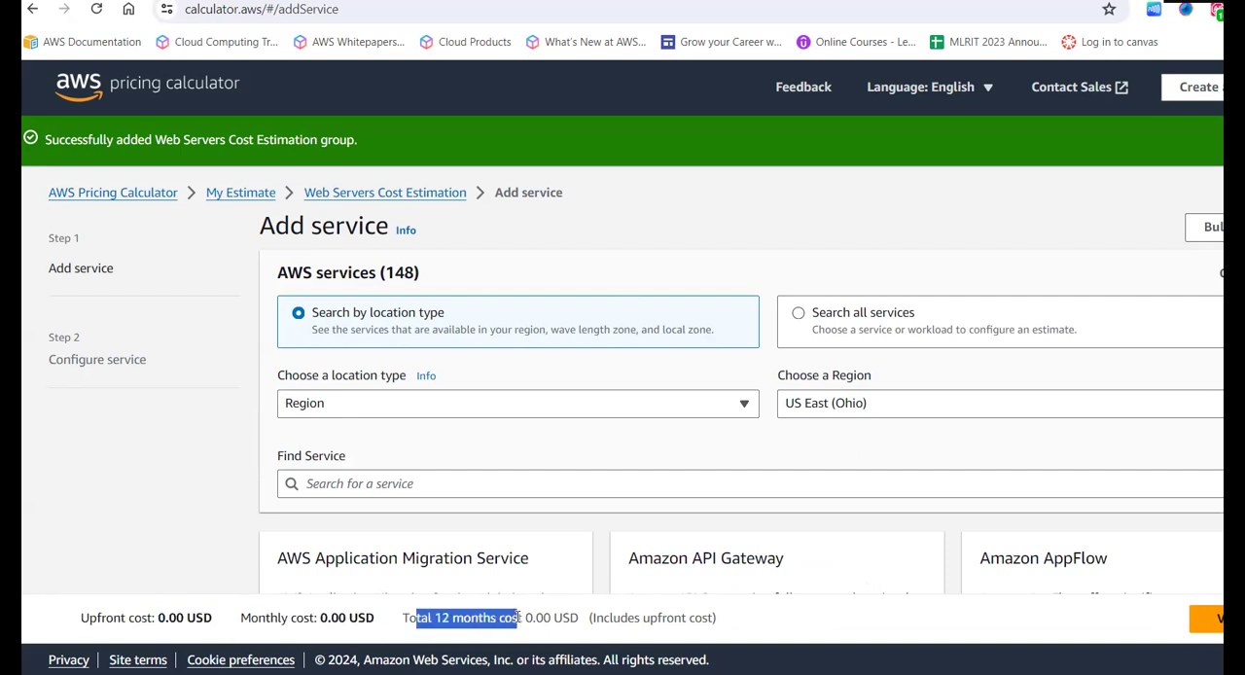
{"action": "left_click", "coordinate": [573, 616]}
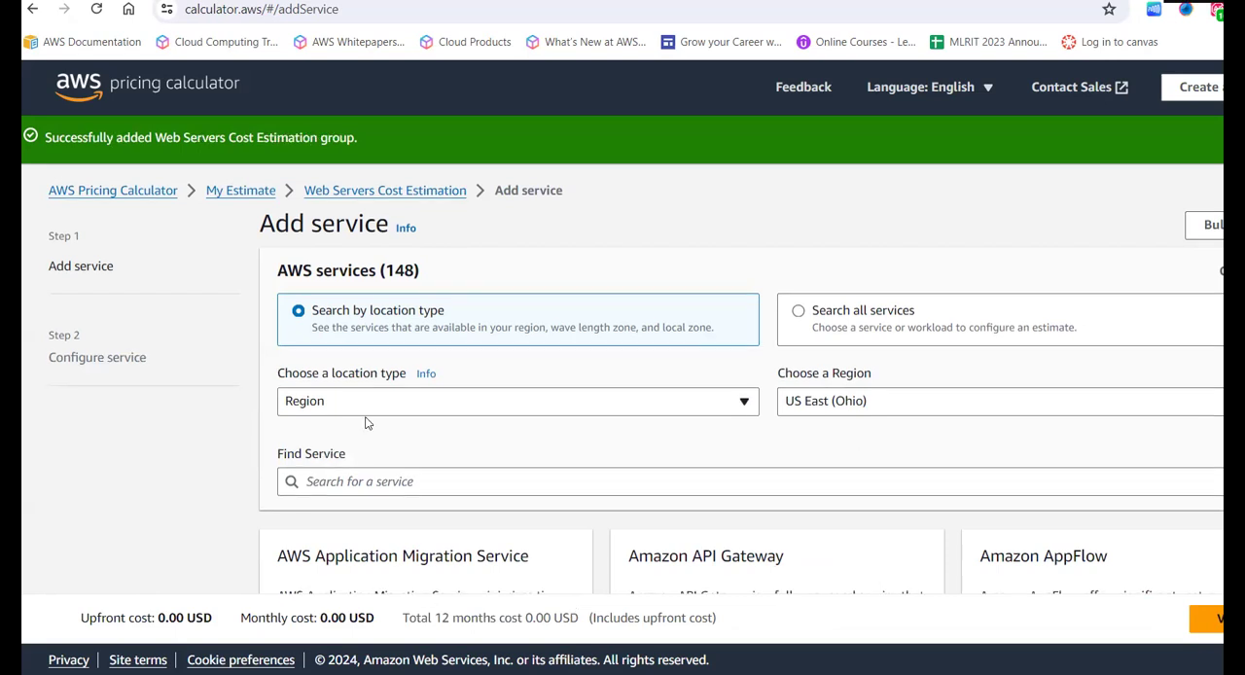
- Search the AWS services for ec2 and choose US East (Ohio) as the region
{"action": "scroll", "coordinate": [366, 424], "scroll_direction": "down", "scroll_amount": 1}
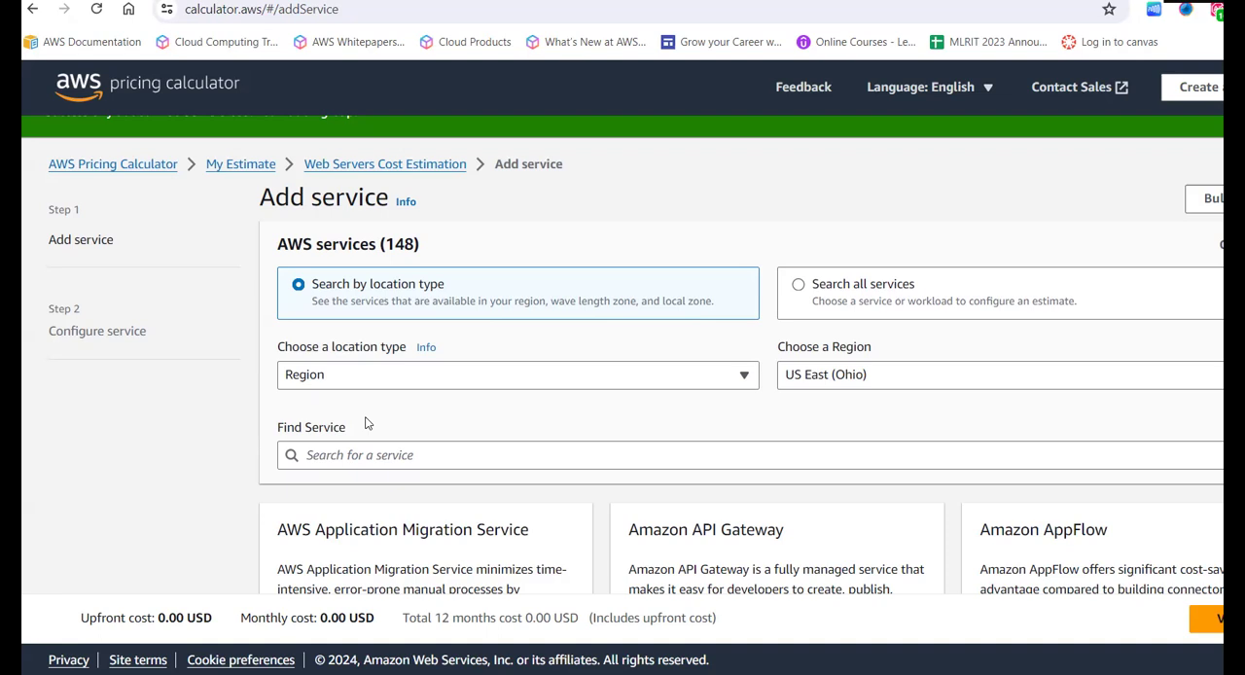
{"action": "scroll", "coordinate": [366, 423], "scroll_direction": "down", "scroll_amount": 1}
{"action": "left_click", "coordinate": [438, 339]}
{"action": "type", "text": "ec2"}
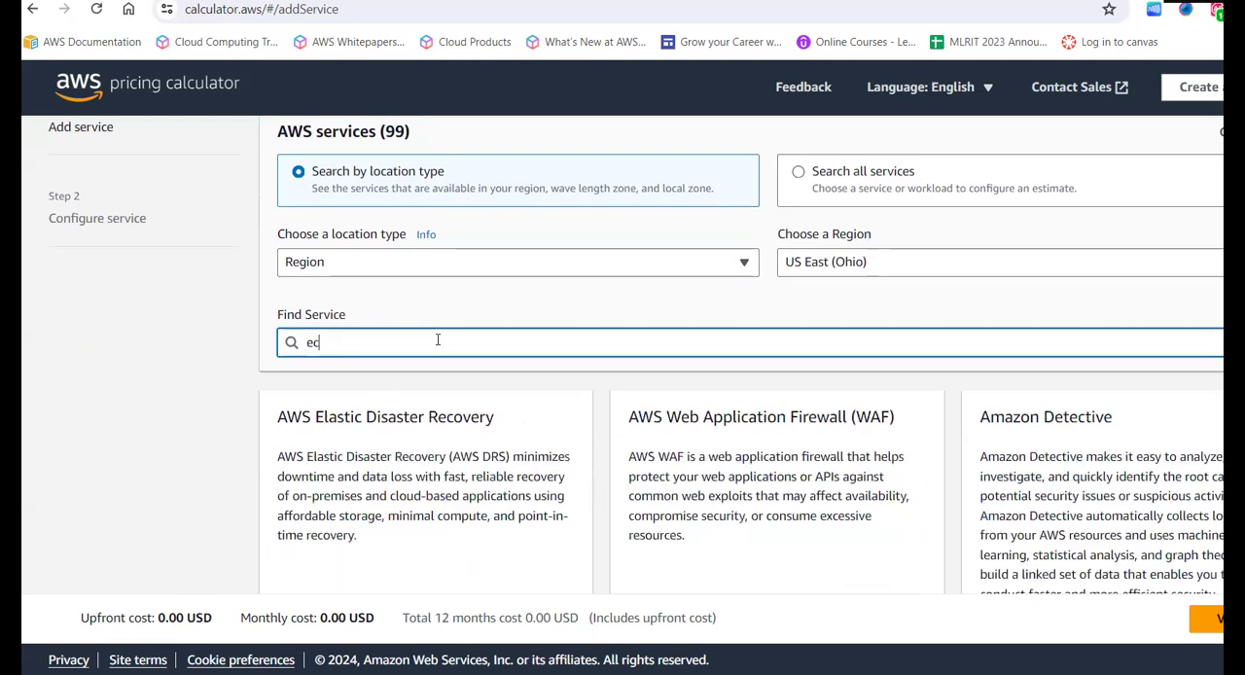
{"action": "scroll", "coordinate": [541, 356], "scroll_direction": "down", "scroll_amount": 2}
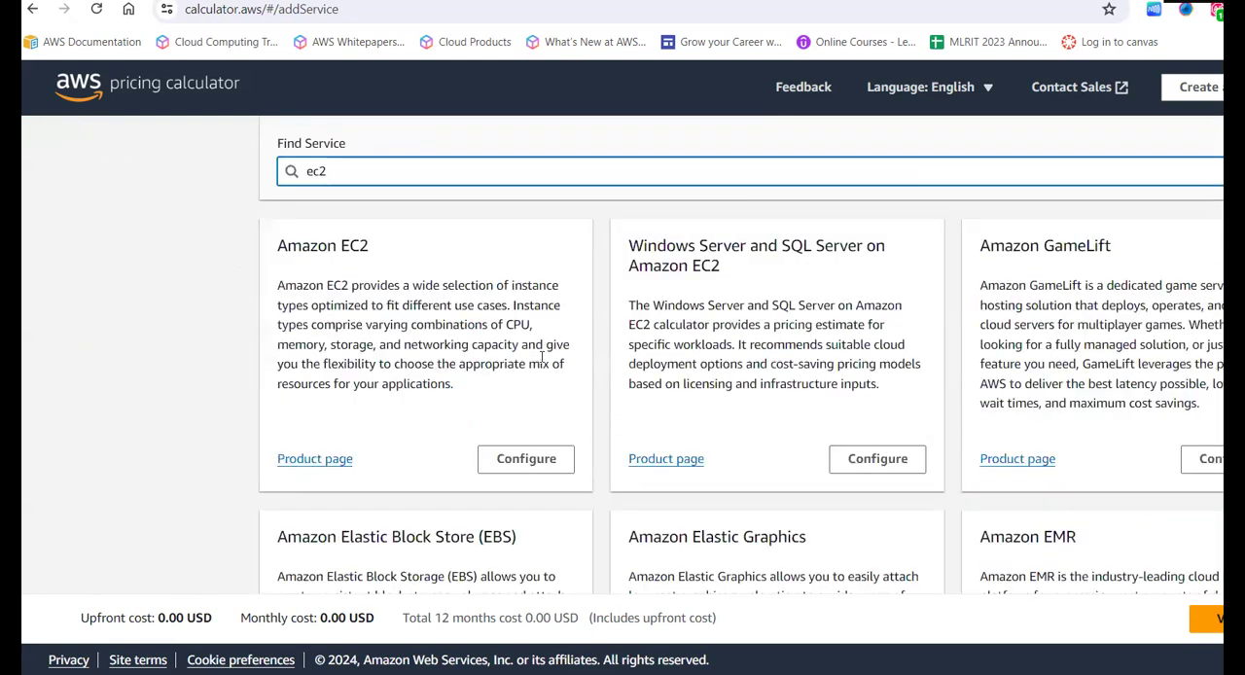
{"action": "scroll", "coordinate": [403, 395], "scroll_direction": "up", "scroll_amount": 3}
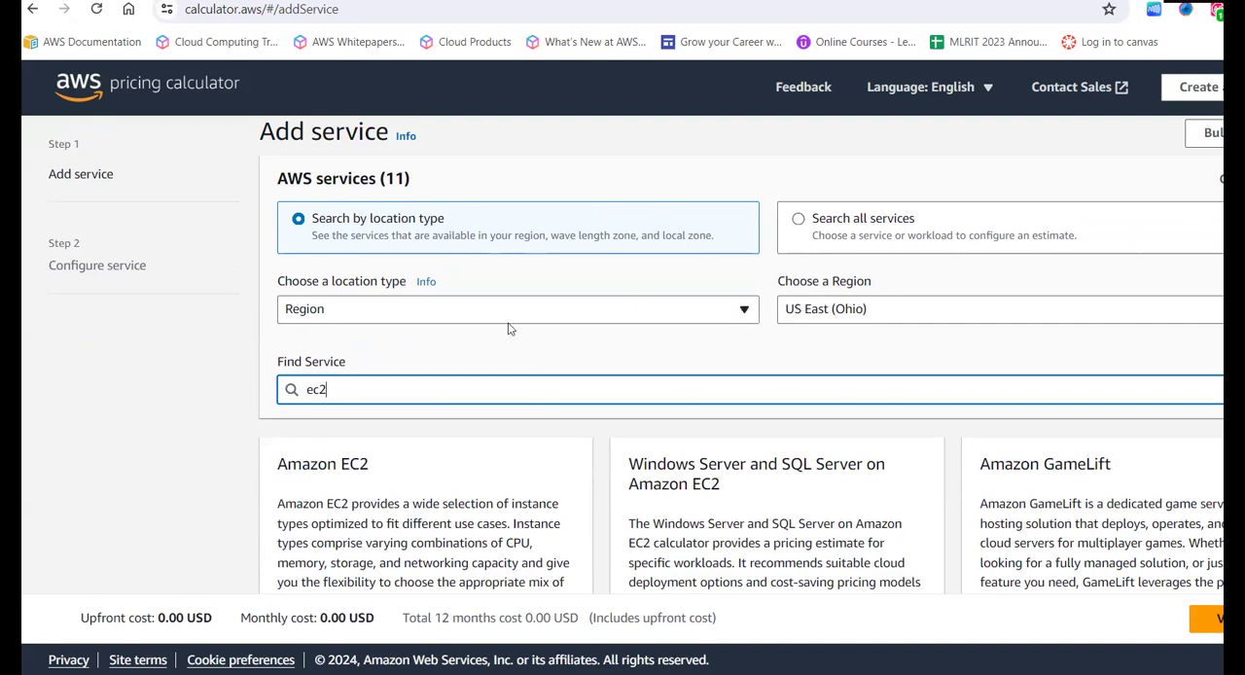
{"action": "left_click", "coordinate": [801, 309]}
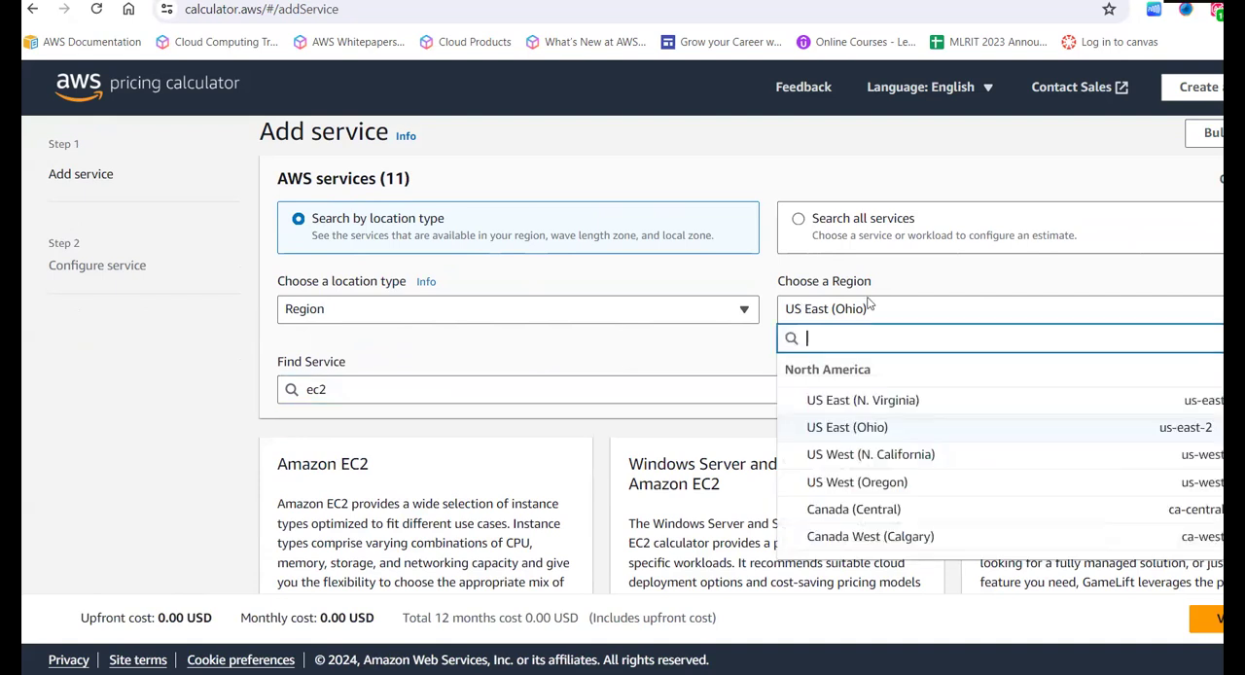
{"action": "left_click", "coordinate": [842, 431]}
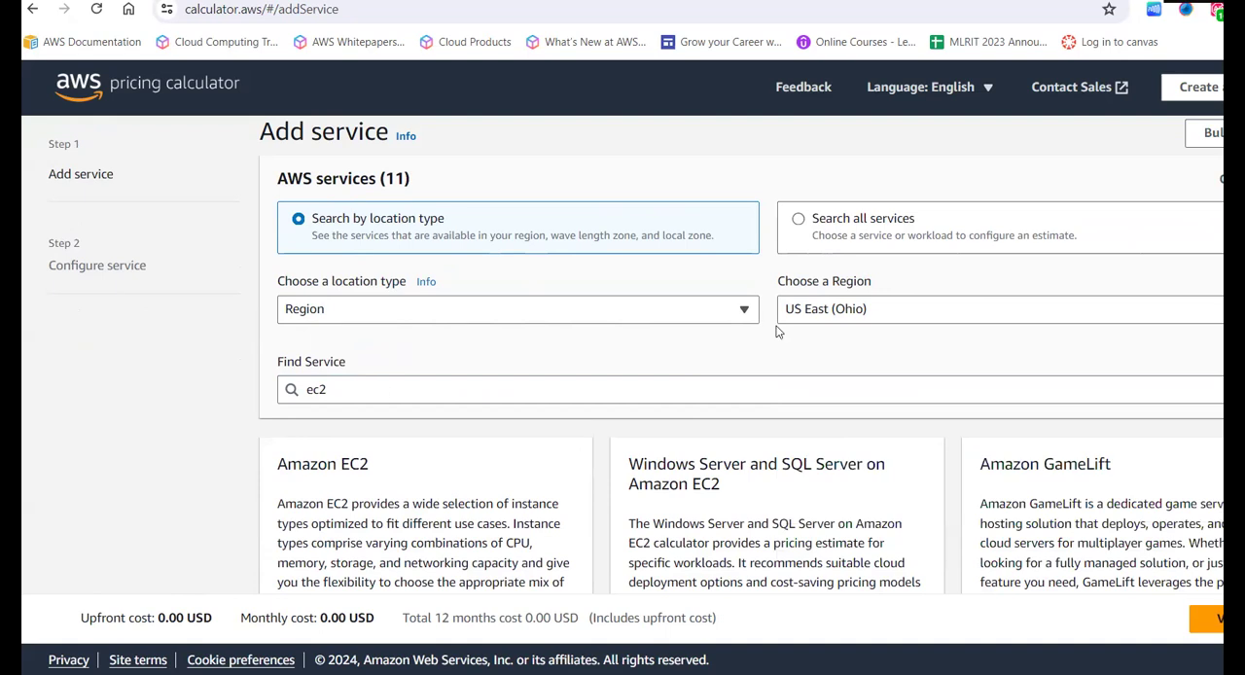
- Open the configuration of the Amazon EC2 service from the ec2 search results
{"action": "scroll", "coordinate": [601, 358], "scroll_direction": "down", "scroll_amount": 1}
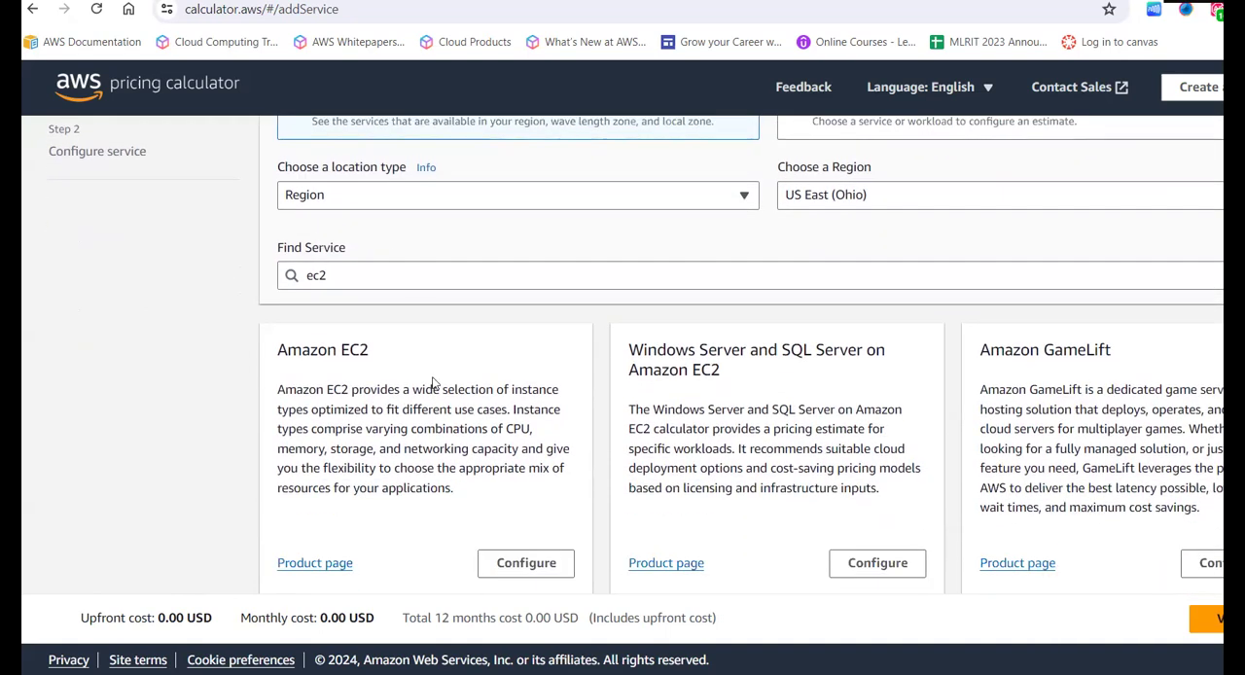
{"action": "scroll", "coordinate": [456, 387], "scroll_direction": "down", "scroll_amount": 2}
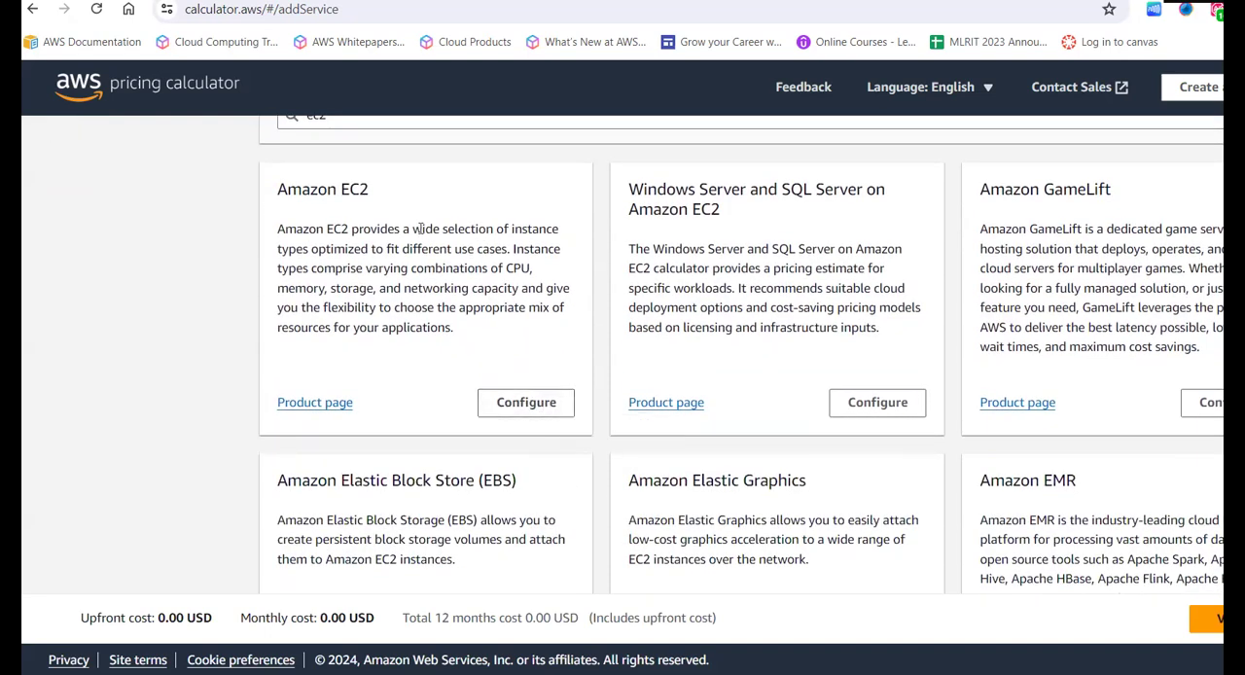
{"action": "left_click", "coordinate": [559, 404]}
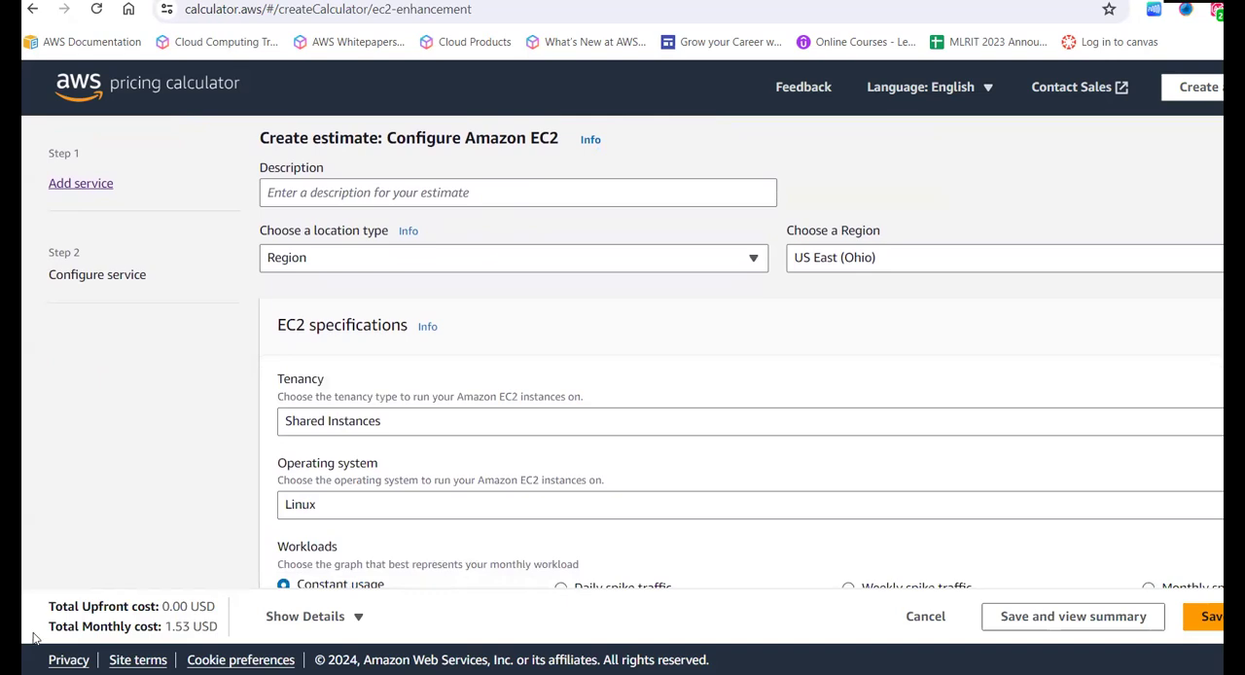
- Review the monthly cost total and the tenancy, operating system and workload settings in the EC2 specifications
{"action": "left_click_drag", "start_coordinate": [47, 627], "coordinate": [231, 631]}
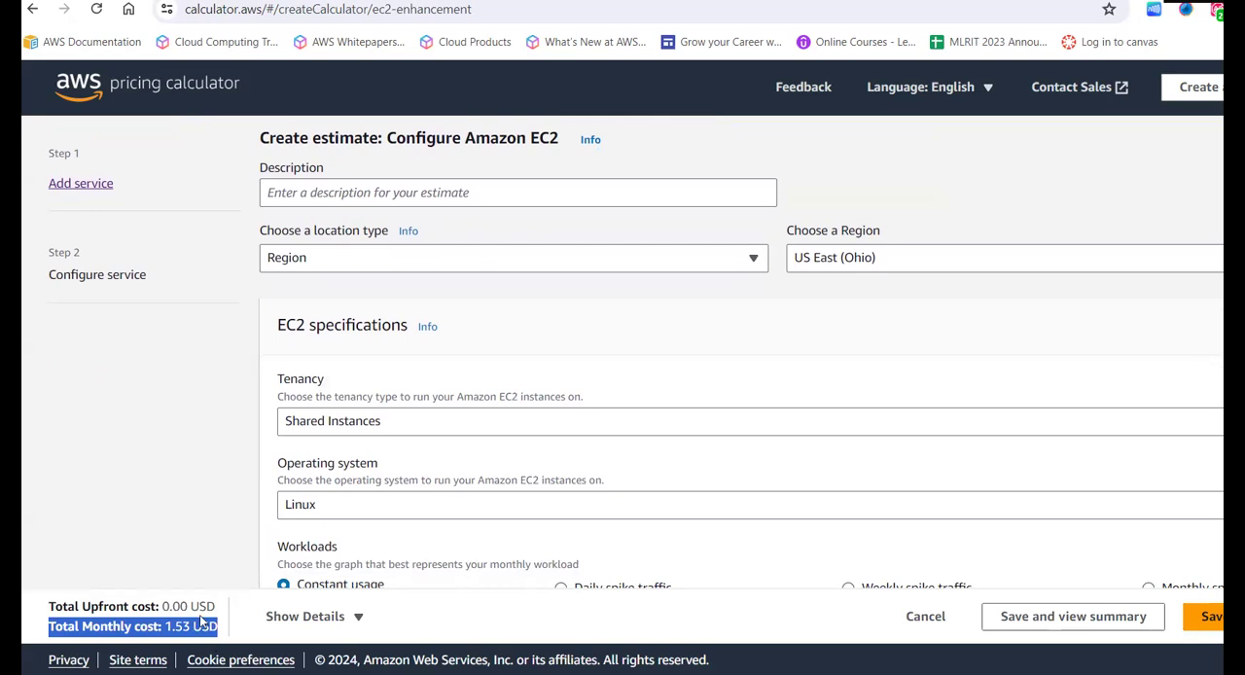
{"action": "left_click", "coordinate": [180, 527]}
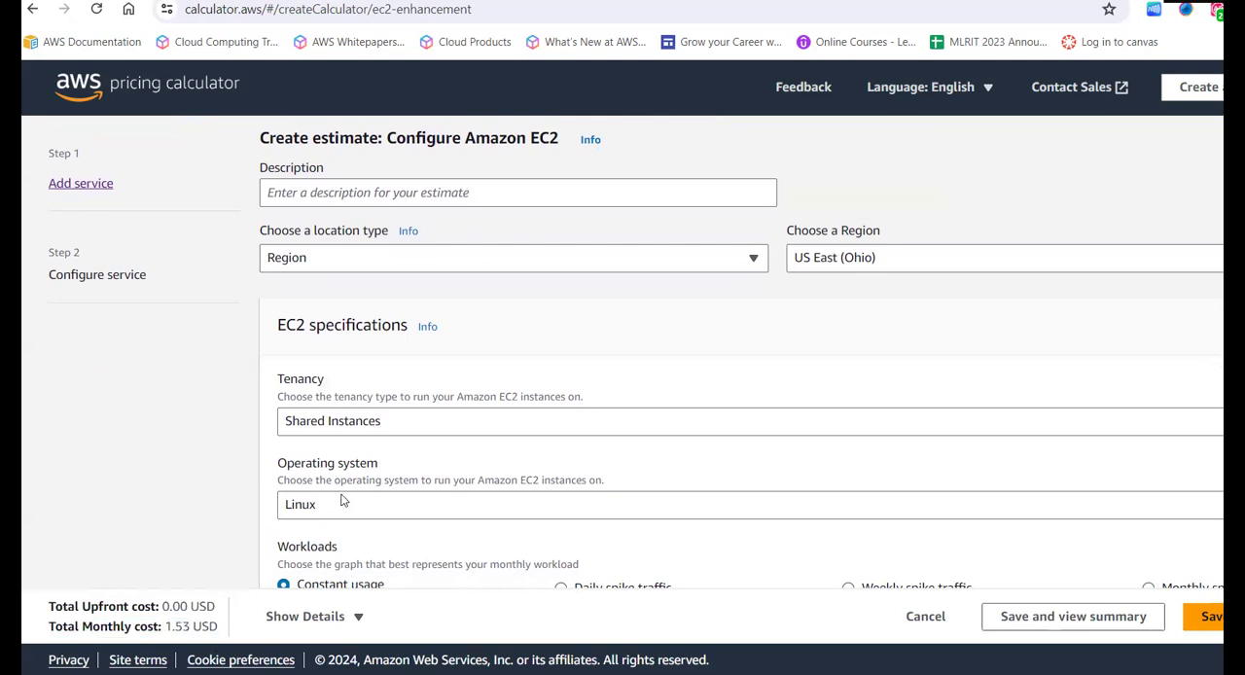
{"action": "scroll", "coordinate": [341, 501], "scroll_direction": "down", "scroll_amount": 1}
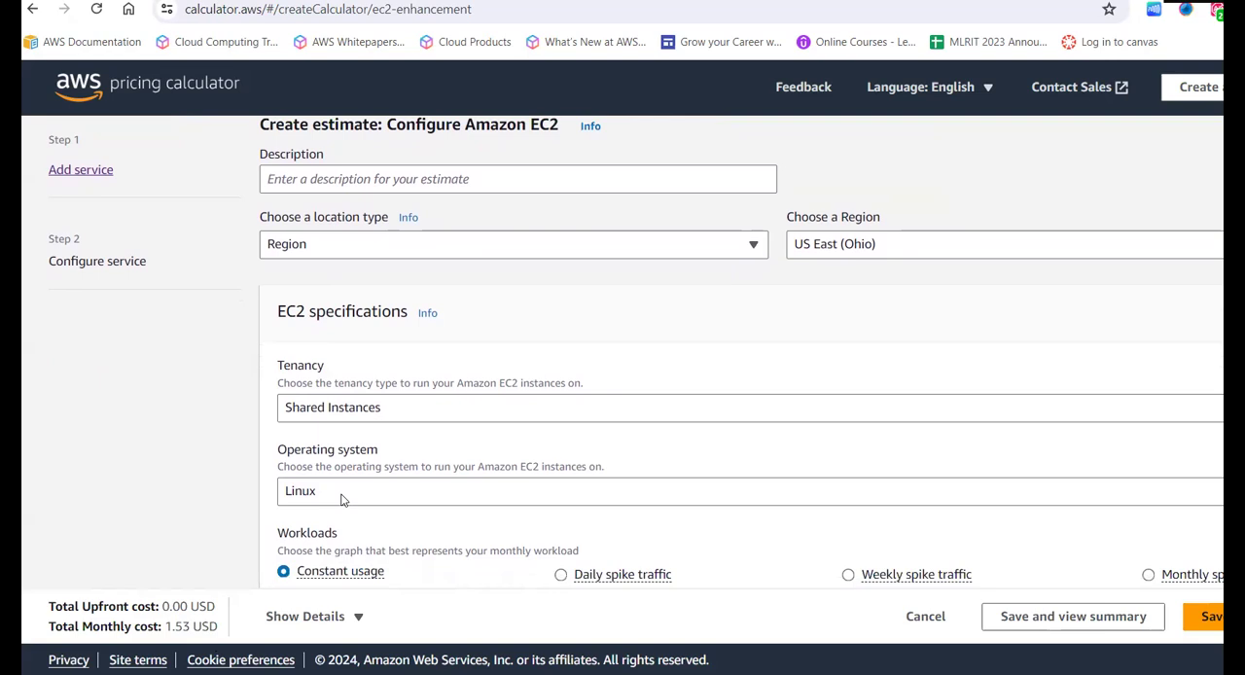
{"action": "scroll", "coordinate": [341, 501], "scroll_direction": "down", "scroll_amount": 1}
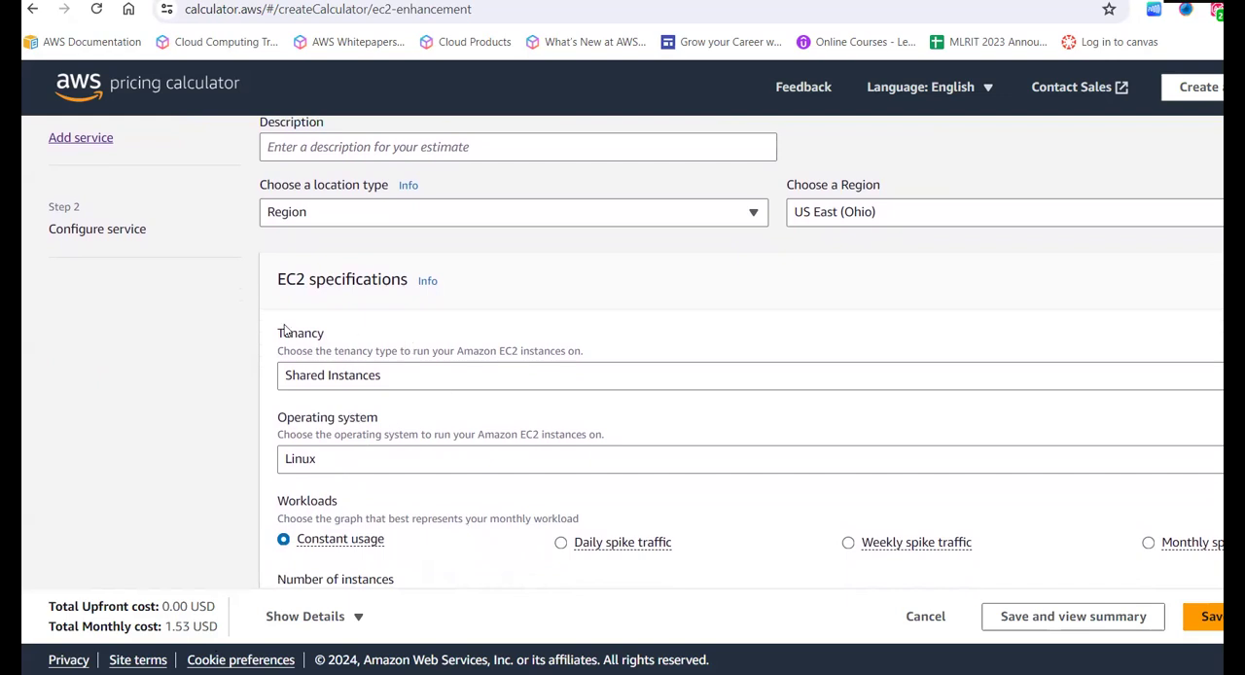
{"action": "left_click_drag", "start_coordinate": [284, 331], "coordinate": [403, 383]}
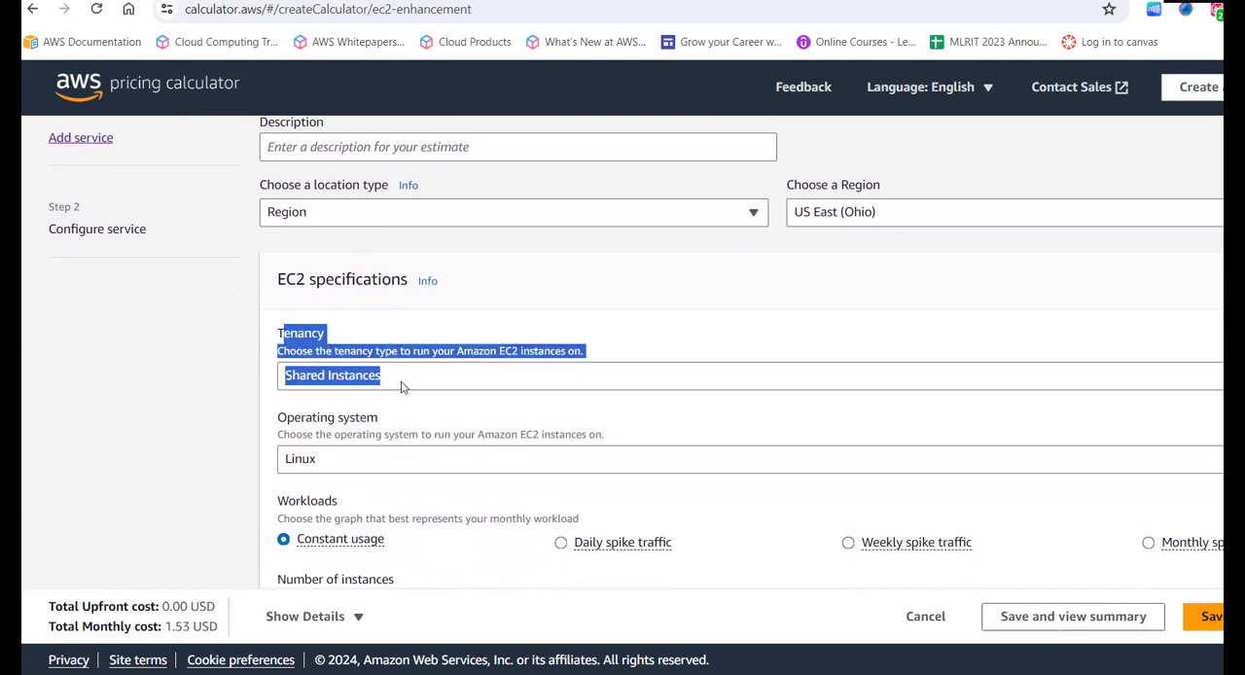
{"action": "left_click", "coordinate": [189, 425]}
{"action": "scroll", "coordinate": [190, 425], "scroll_direction": "down", "scroll_amount": 3}
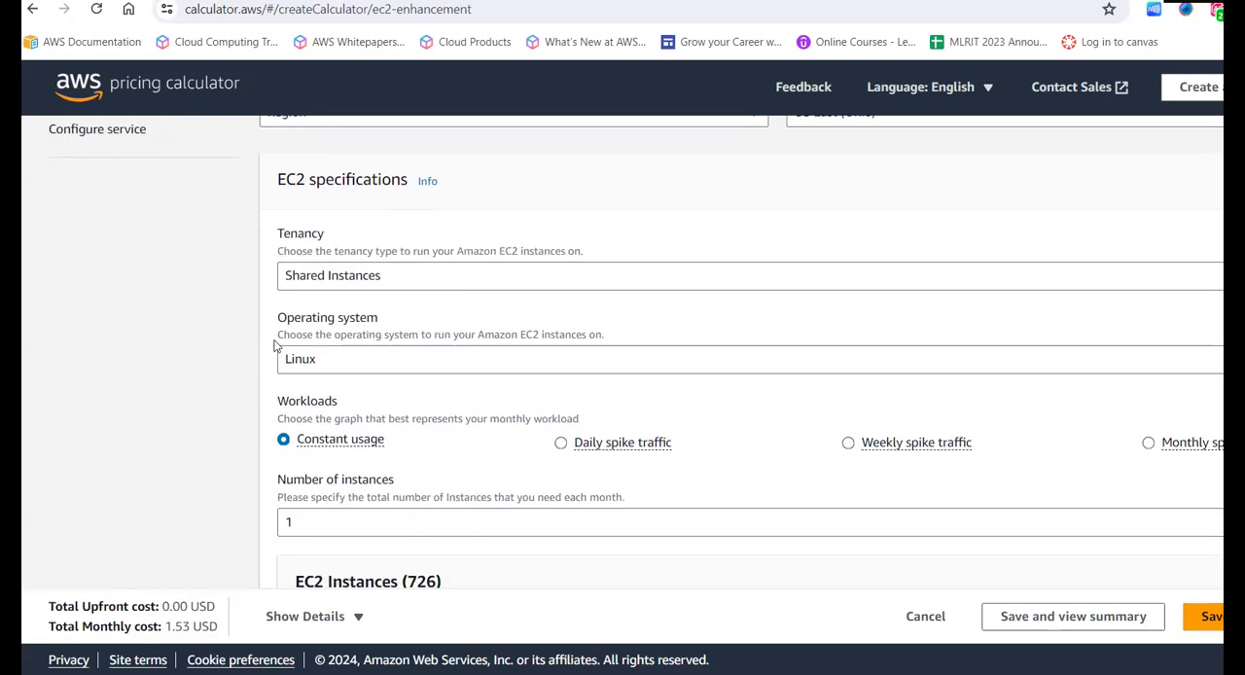
{"action": "scroll", "coordinate": [190, 419], "scroll_direction": "down", "scroll_amount": 2}
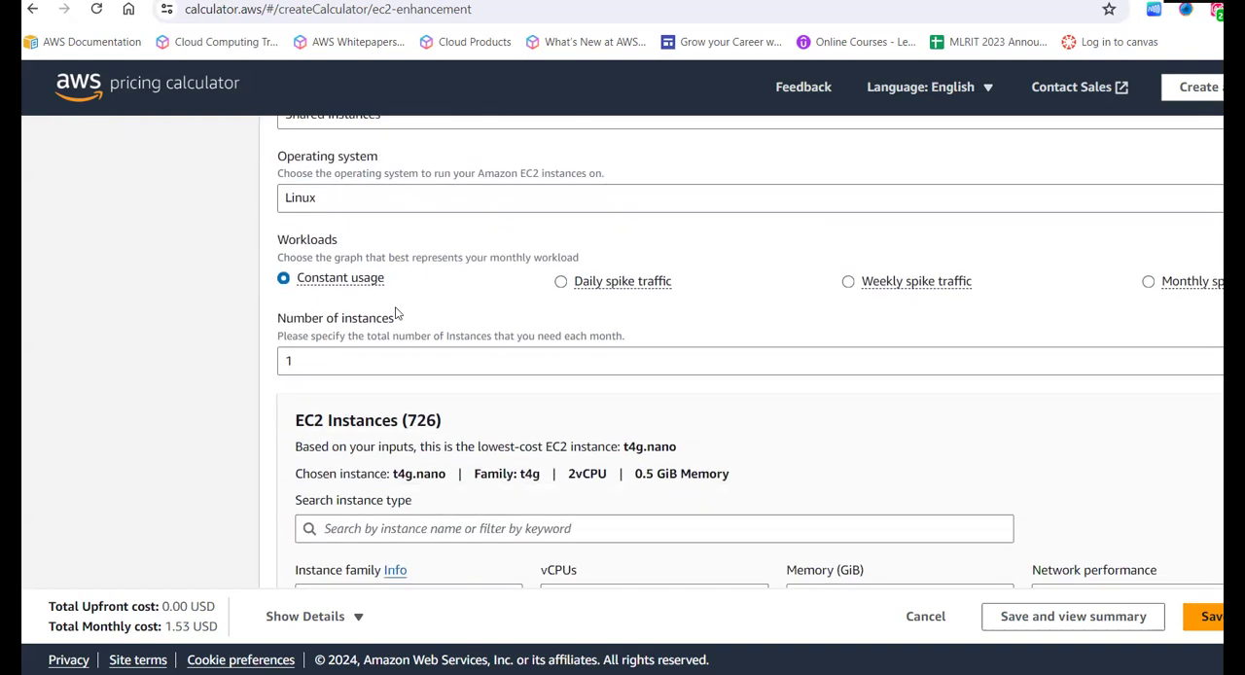
{"action": "left_click_drag", "start_coordinate": [258, 227], "coordinate": [371, 250]}
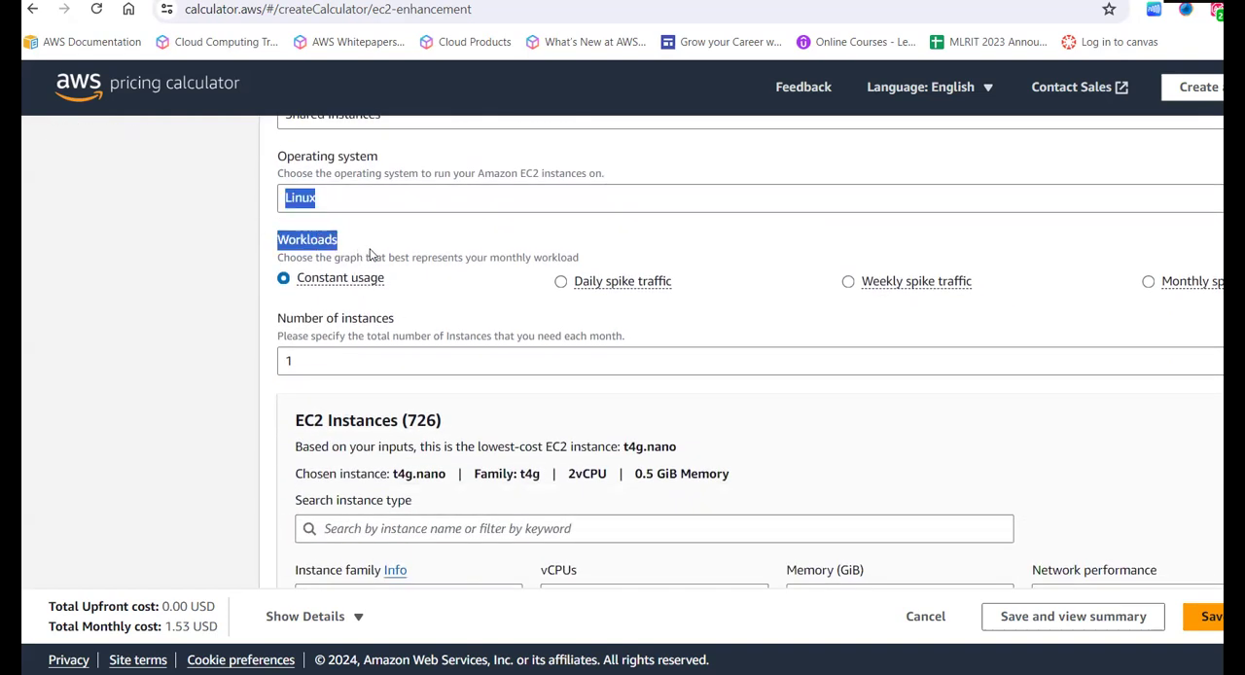
{"action": "left_click", "coordinate": [371, 250]}
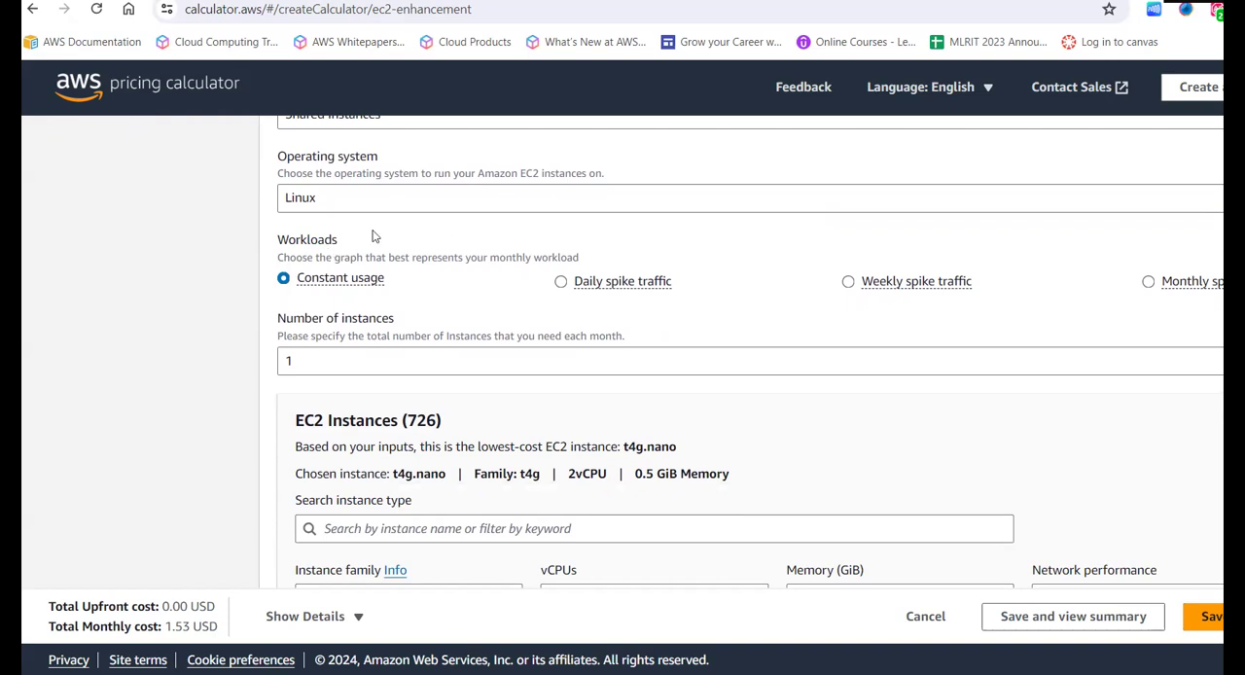
{"action": "double_click", "coordinate": [278, 243]}
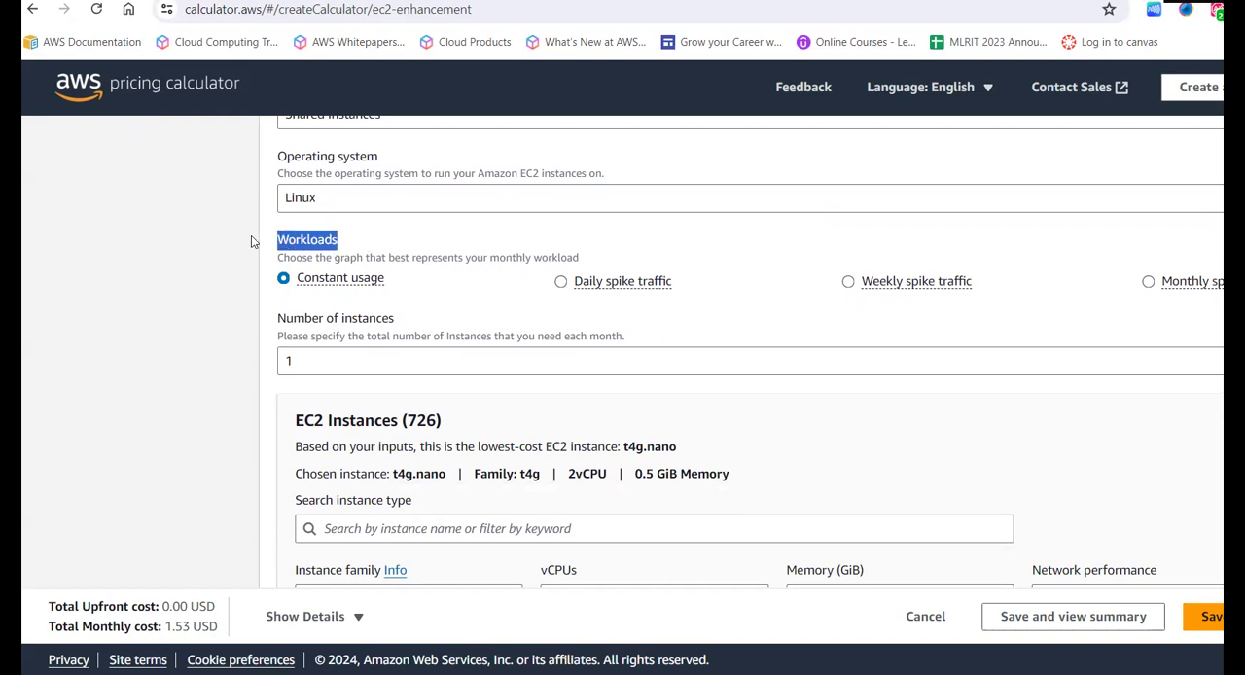
{"action": "left_click", "coordinate": [179, 303]}
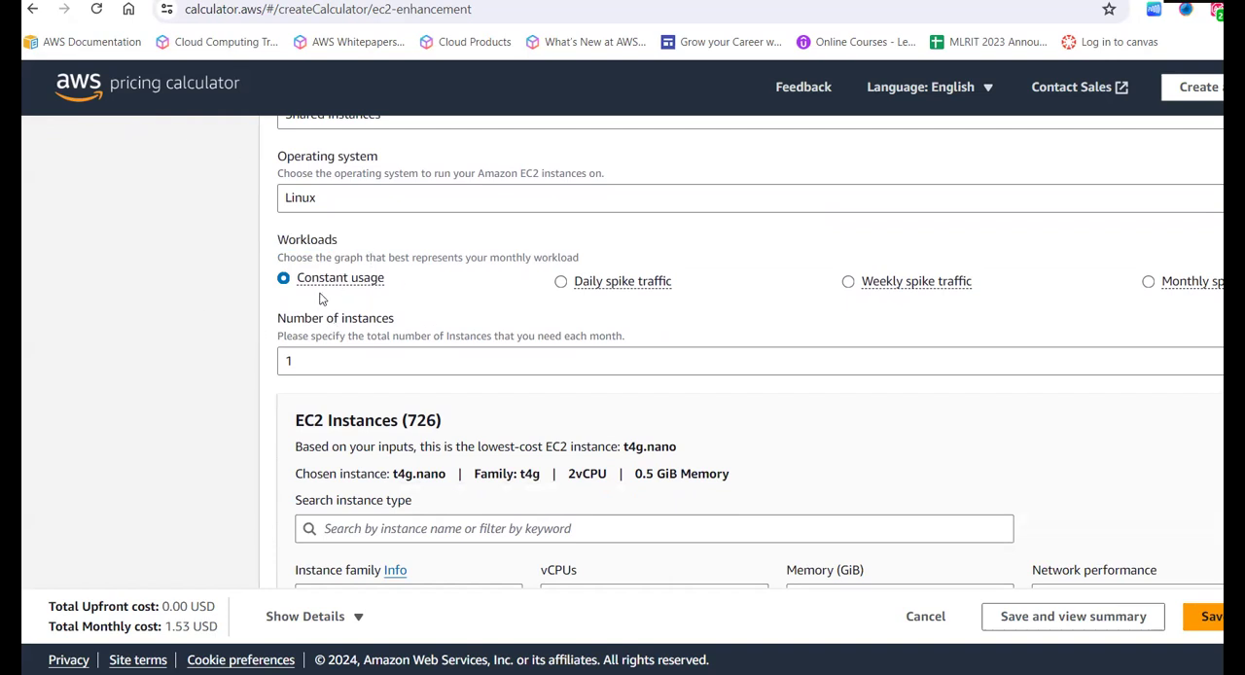
- Try the daily, weekly and monthly spike traffic workload options in turn
{"action": "left_click", "coordinate": [564, 284]}
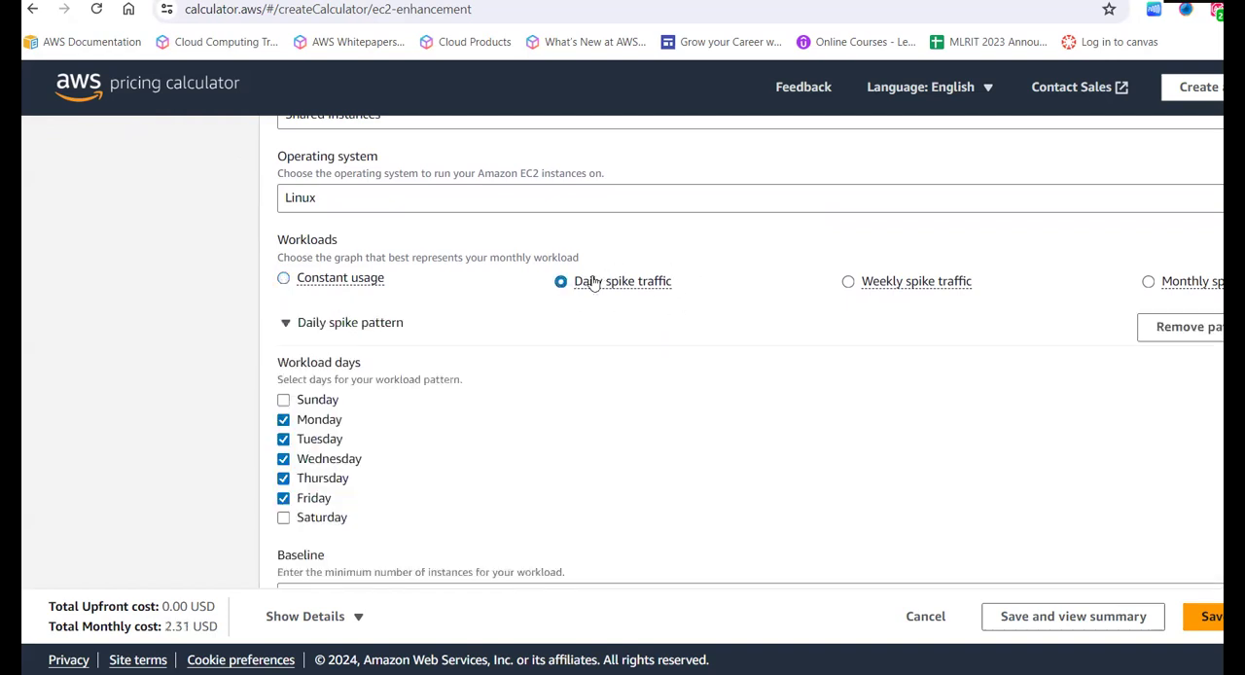
{"action": "left_click", "coordinate": [848, 283]}
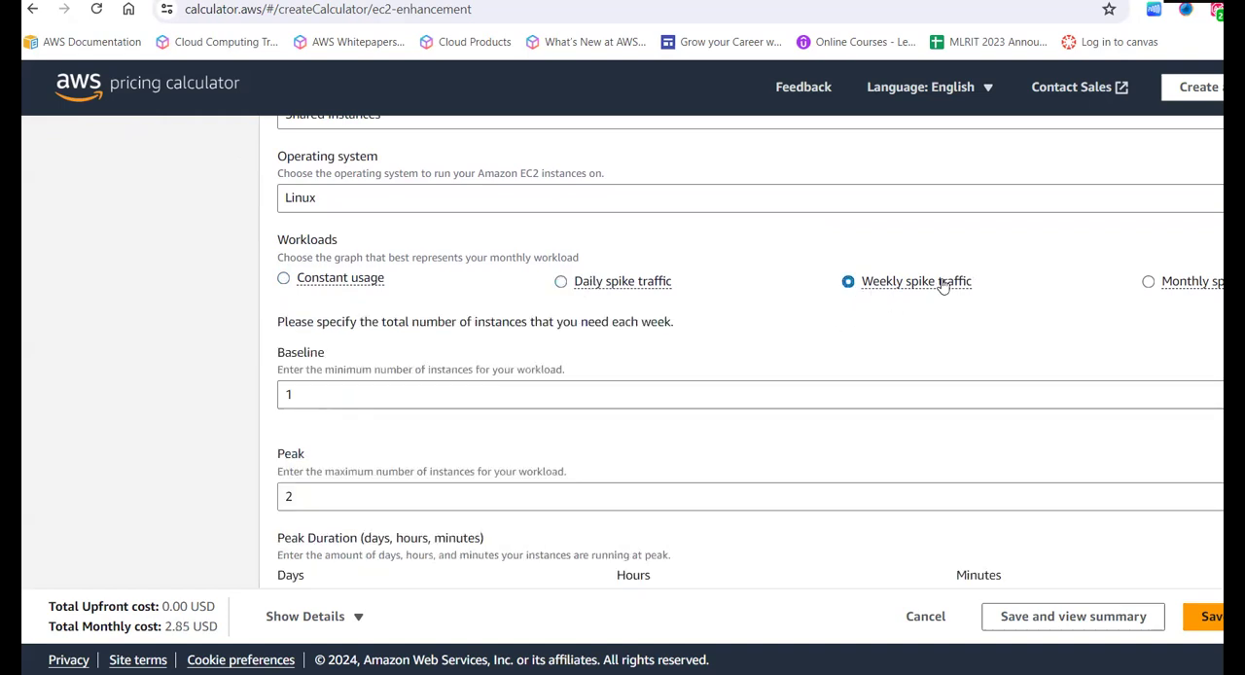
{"action": "left_click", "coordinate": [1150, 282]}
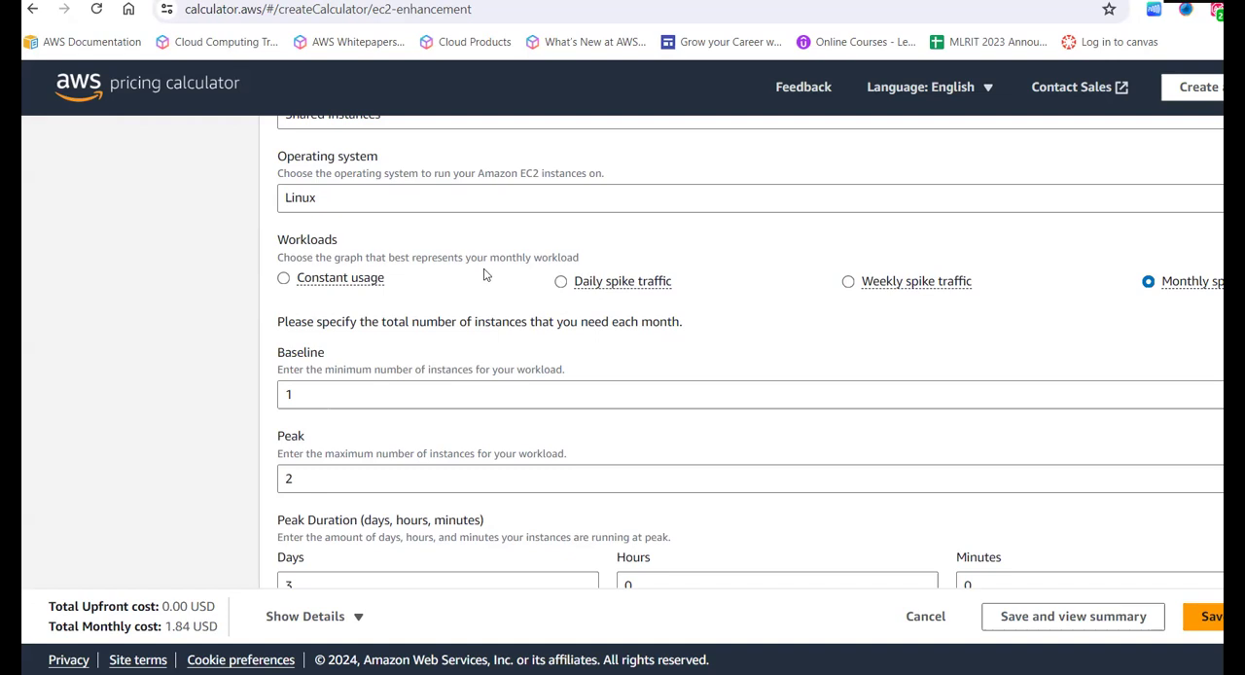
- Choose Daily spike traffic as the workload, with its daily spike pattern expanded
{"action": "left_click", "coordinate": [659, 283]}
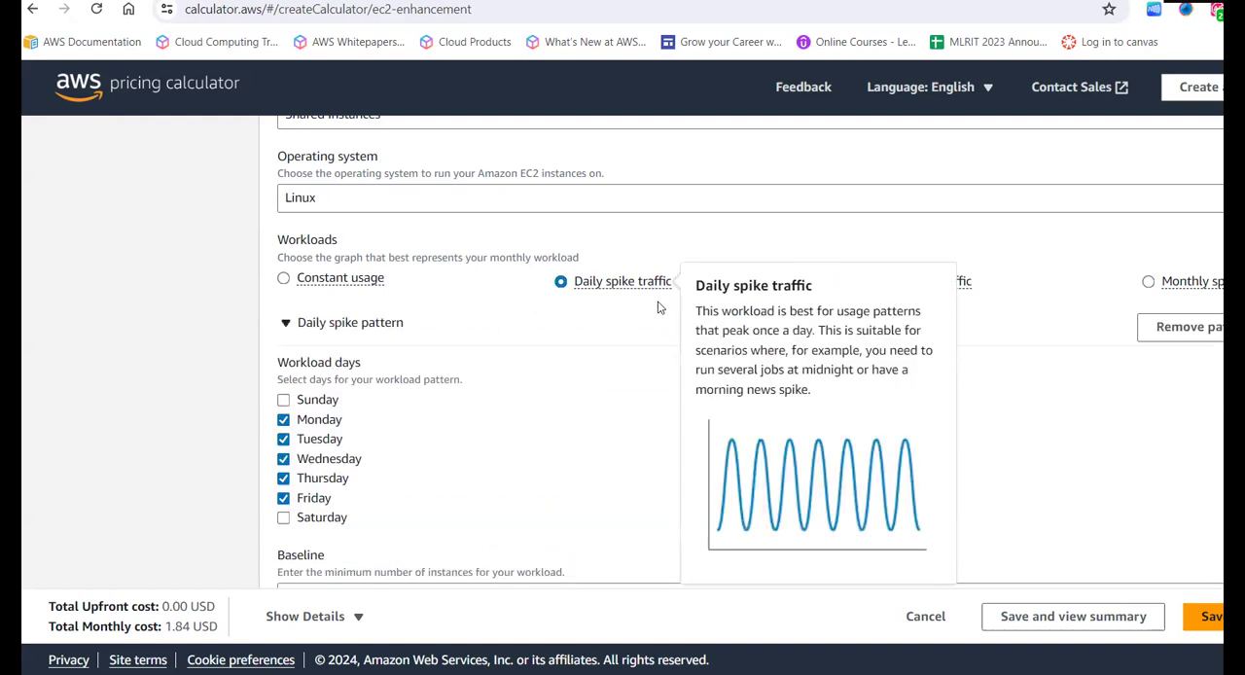
{"action": "left_click", "coordinate": [567, 319]}
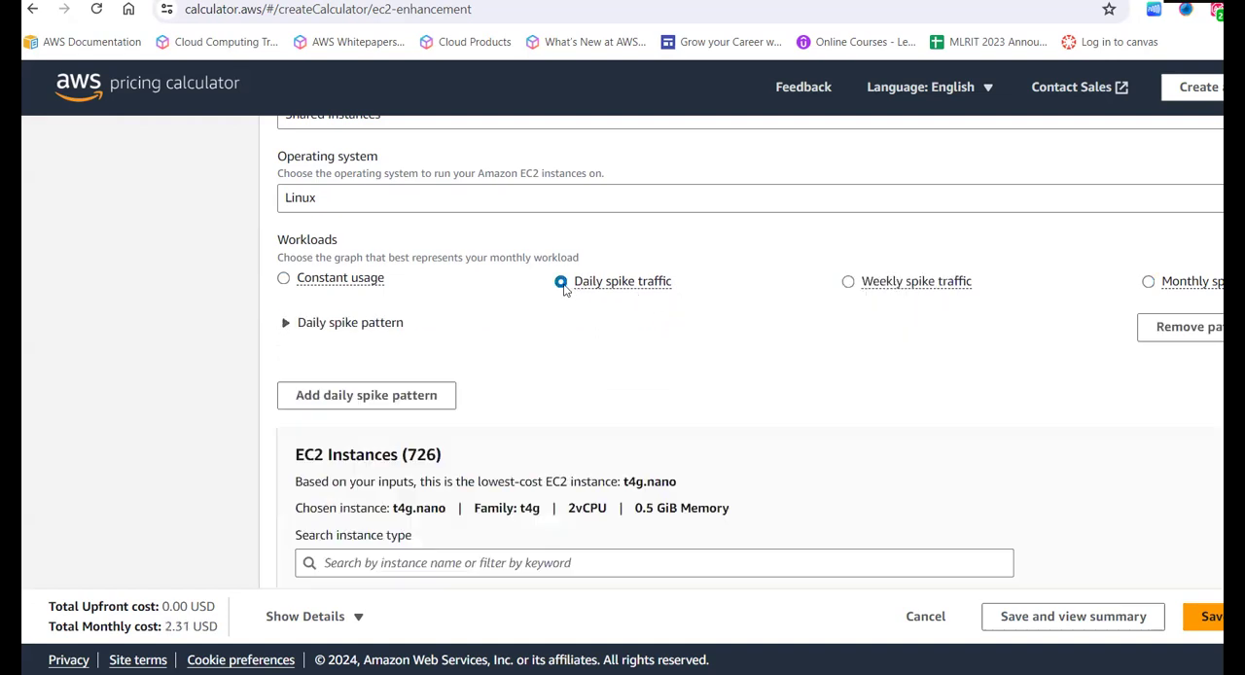
{"action": "left_click", "coordinate": [289, 326]}
- Add Sunday and Saturday to the workload days of the daily spike pattern
{"action": "scroll", "coordinate": [327, 403], "scroll_direction": "down", "scroll_amount": 2}
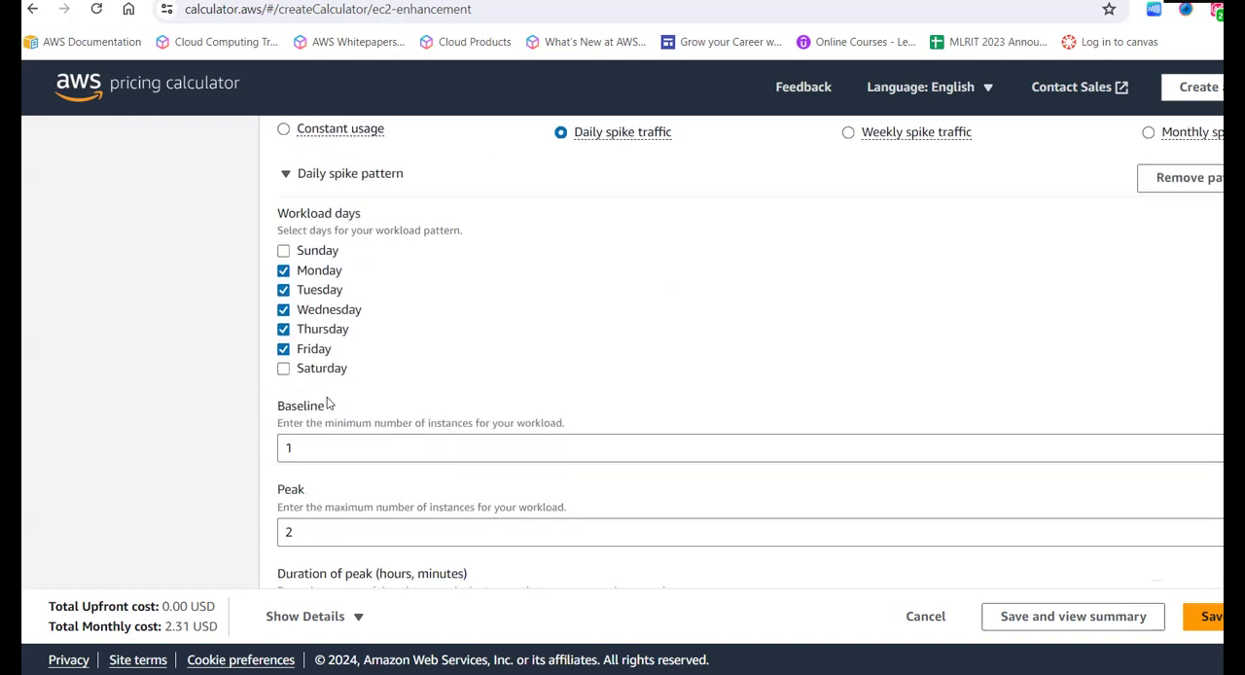
{"action": "left_click", "coordinate": [284, 253]}
{"action": "left_click", "coordinate": [284, 371]}
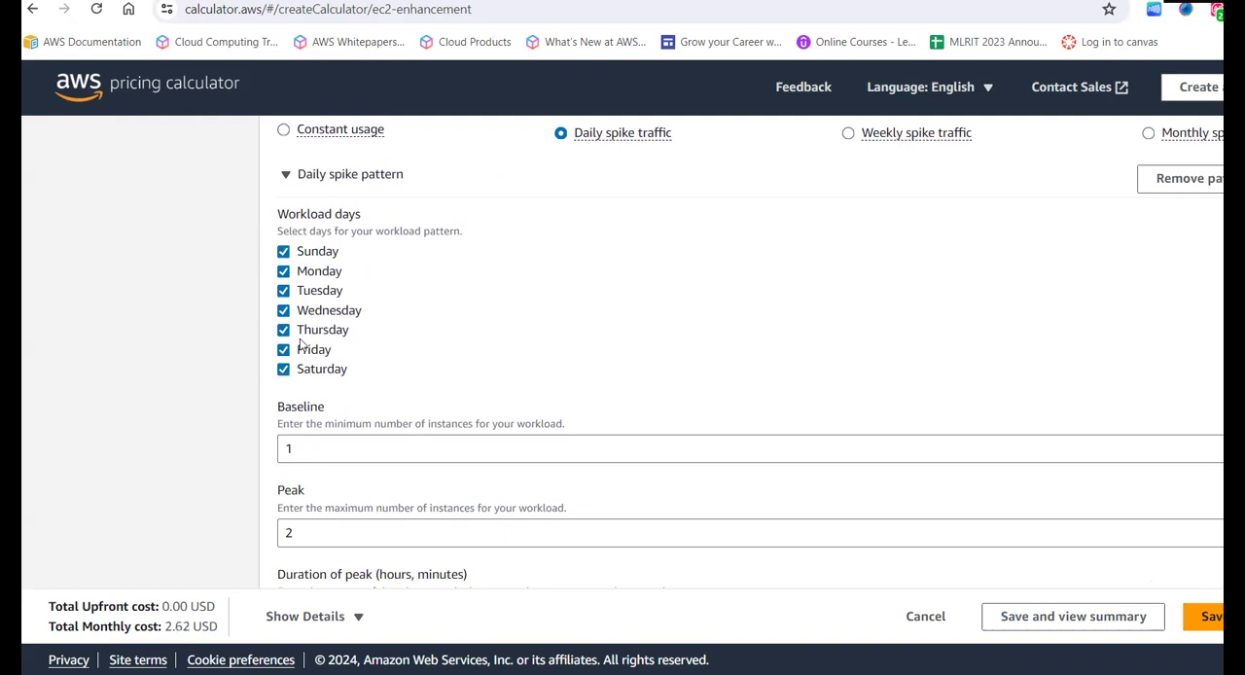
{"action": "left_click_drag", "start_coordinate": [370, 384], "coordinate": [291, 218]}
{"action": "left_click", "coordinate": [393, 361]}
- Set the baseline number of instances for the daily spike pattern to 2
{"action": "scroll", "coordinate": [399, 385], "scroll_direction": "down", "scroll_amount": 1}
{"action": "left_click", "coordinate": [322, 351]}
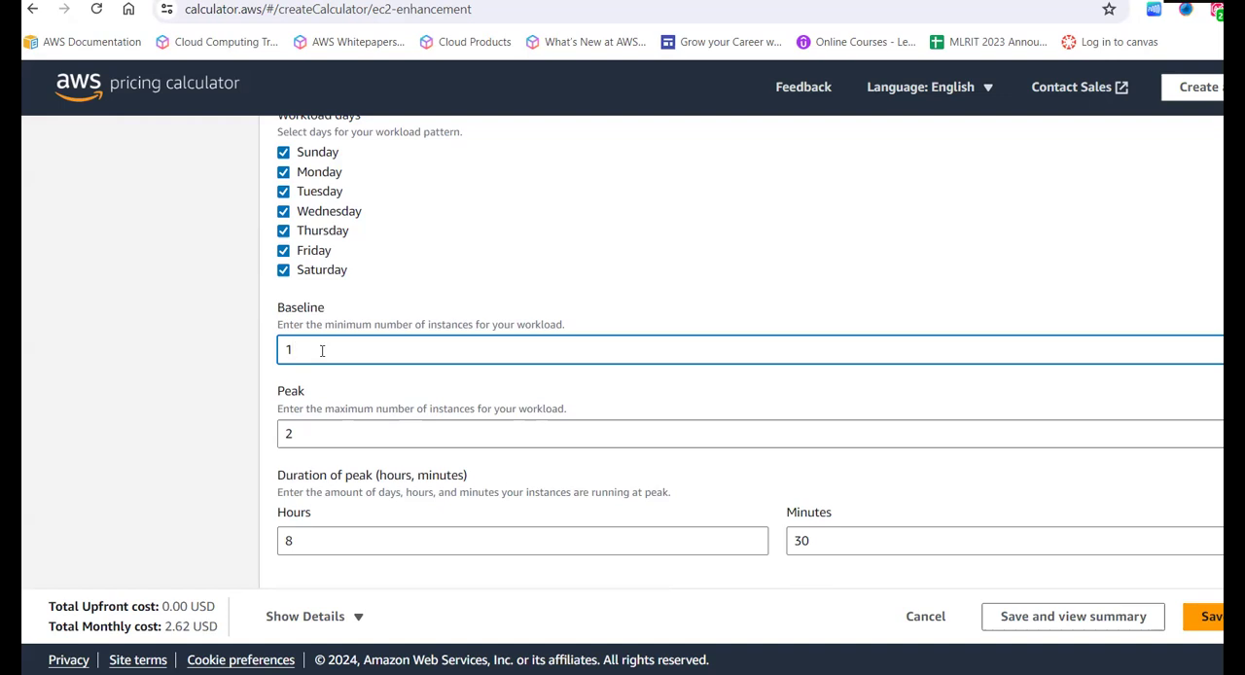
{"action": "key", "text": "BackSpace"}
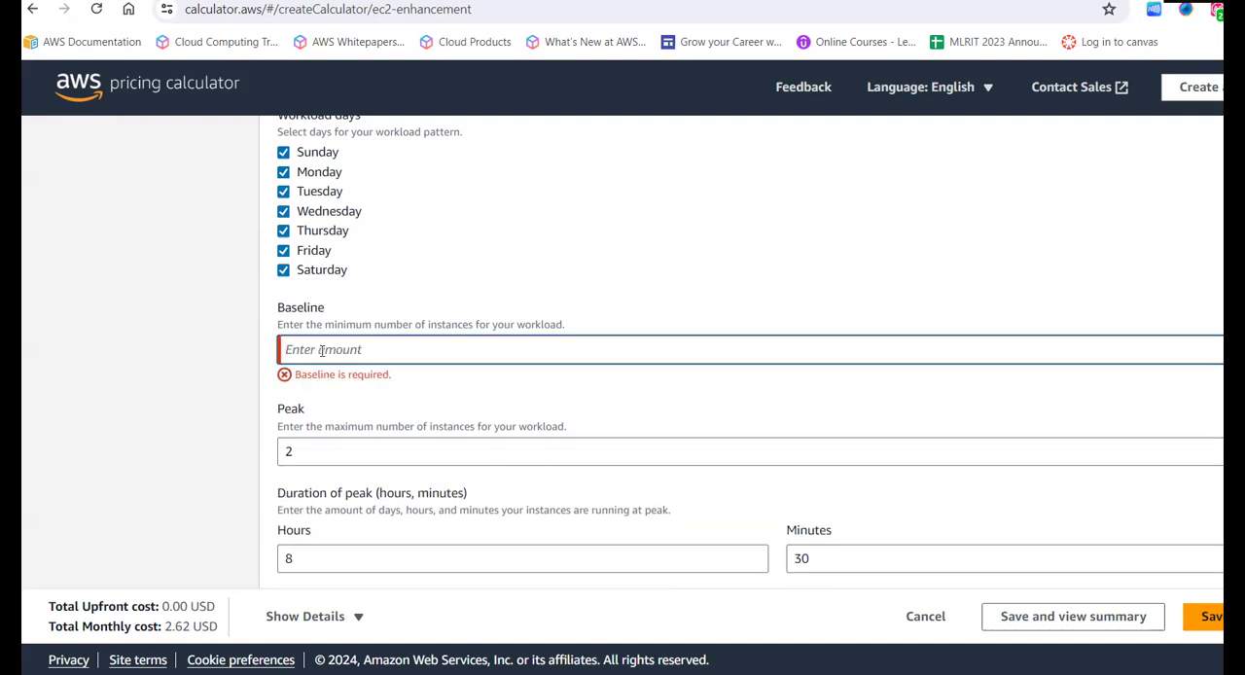
{"action": "type", "text": "2"}
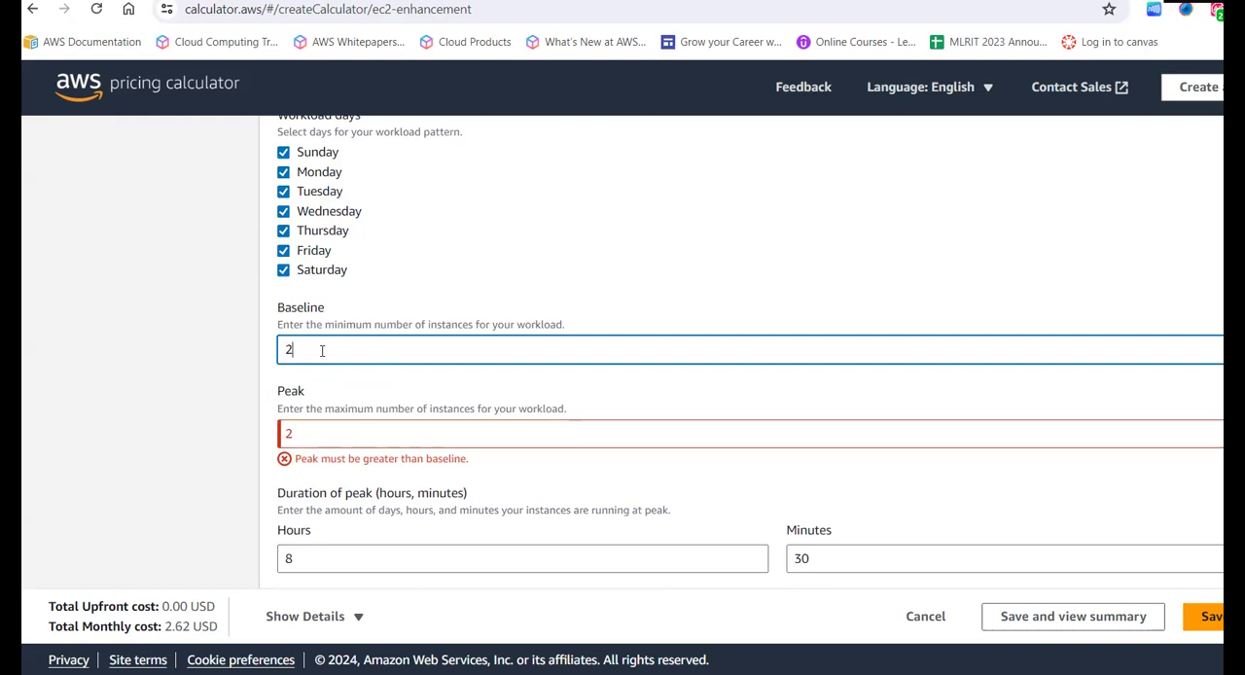
- Set the peak number of instances for the daily spike pattern to 4
{"action": "scroll", "coordinate": [322, 350], "scroll_direction": "up", "scroll_amount": 2}
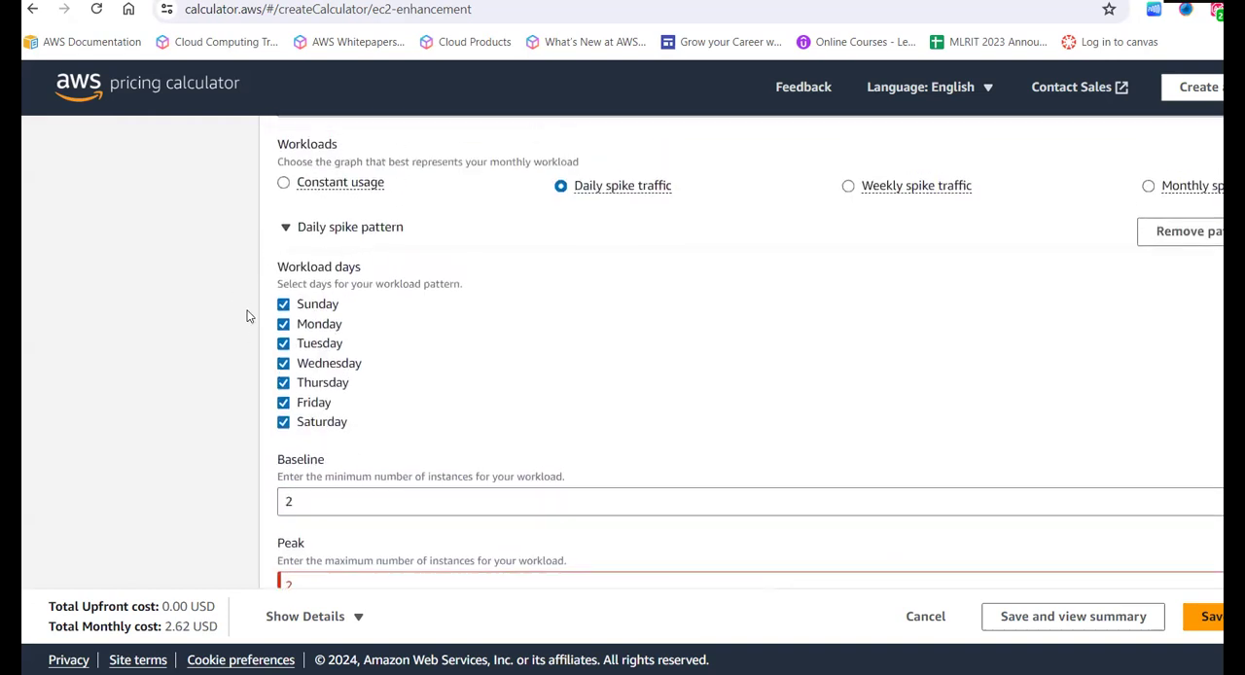
{"action": "scroll", "coordinate": [414, 370], "scroll_direction": "down", "scroll_amount": 2}
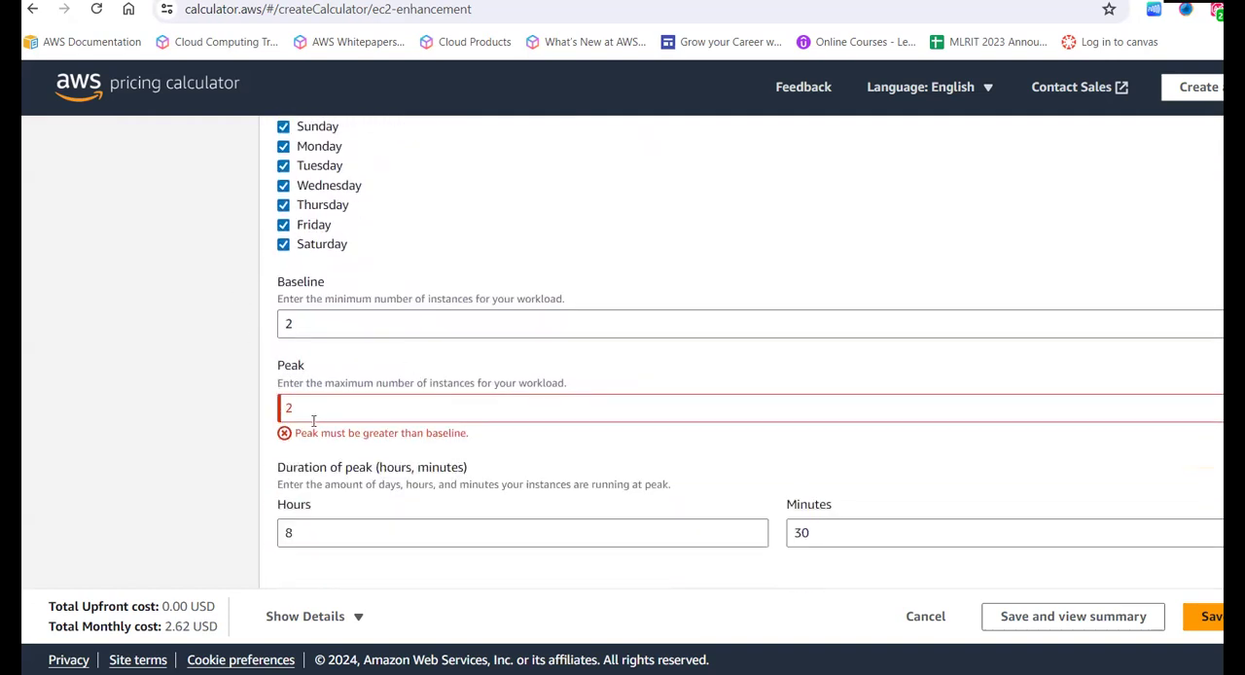
{"action": "left_click", "coordinate": [319, 410]}
{"action": "key", "text": "BackSpace"}
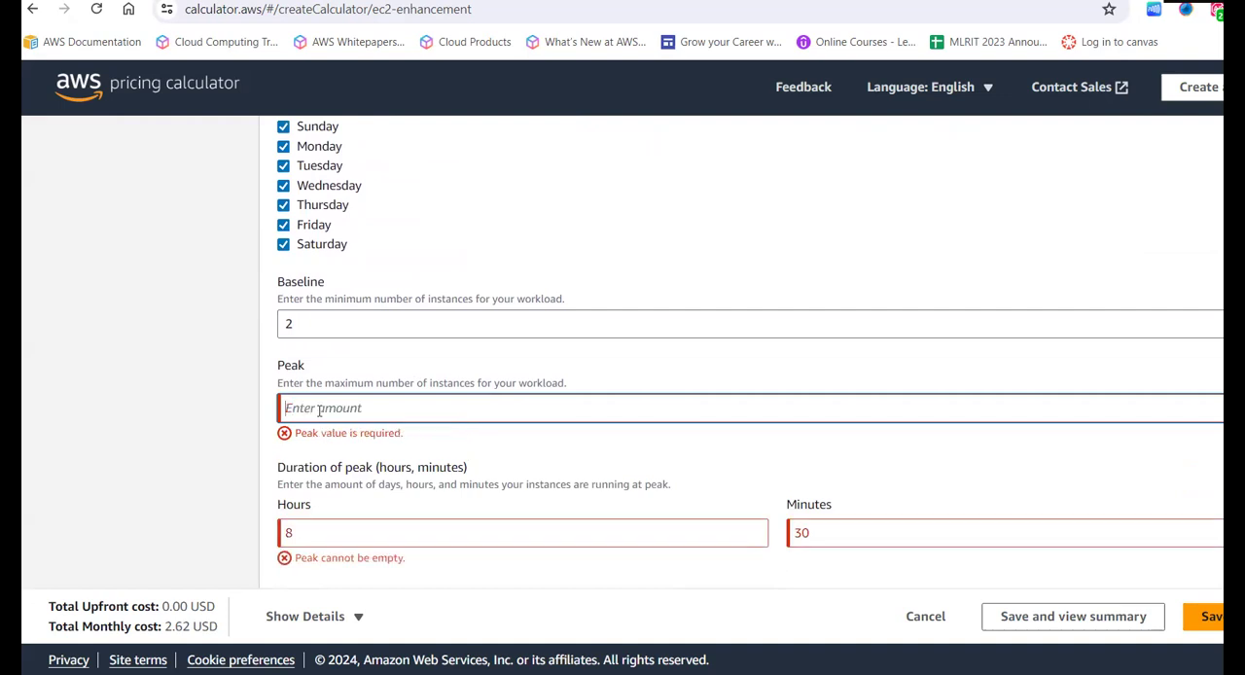
{"action": "type", "text": "4"}
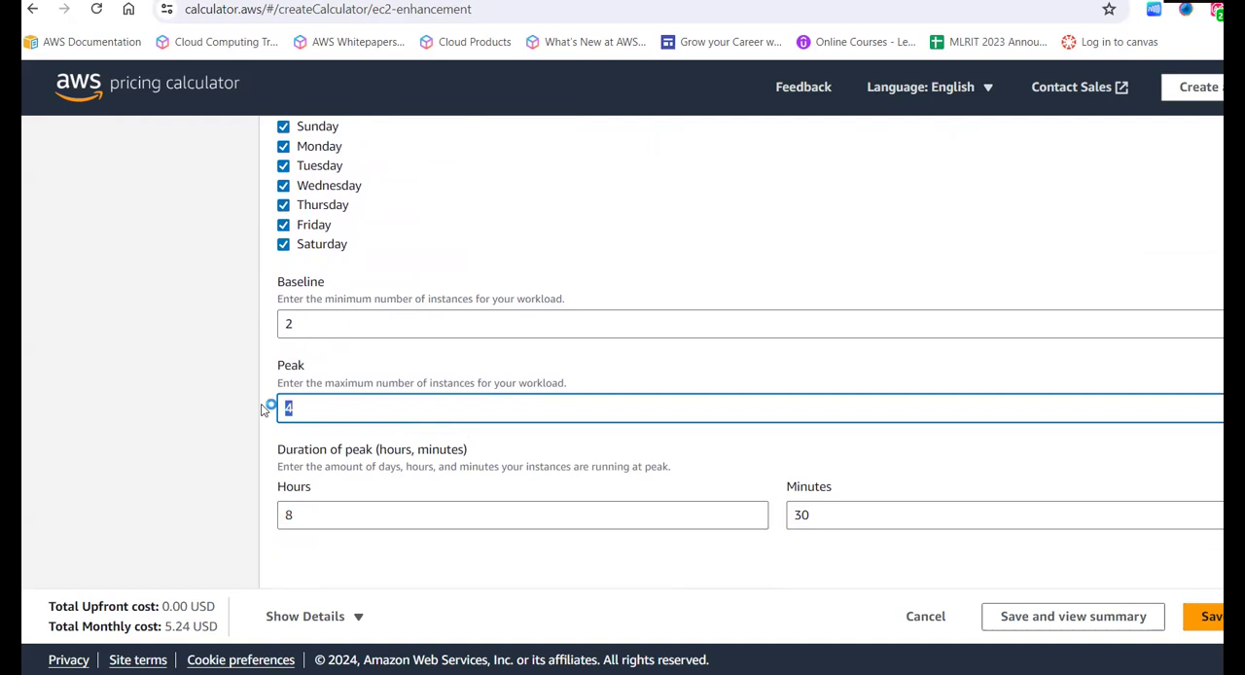
{"action": "left_click", "coordinate": [219, 422]}
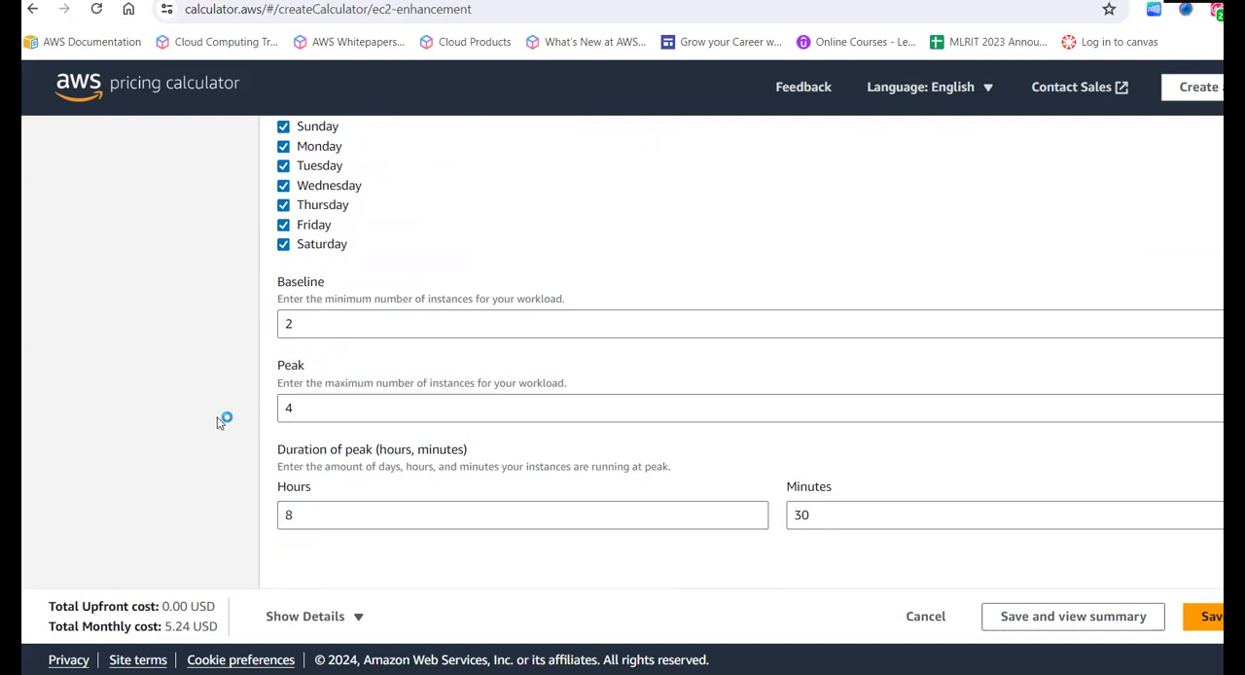
- Review the baseline, peak, peak duration and workload day settings of the daily spike pattern
{"action": "left_click_drag", "start_coordinate": [342, 319], "coordinate": [245, 342]}
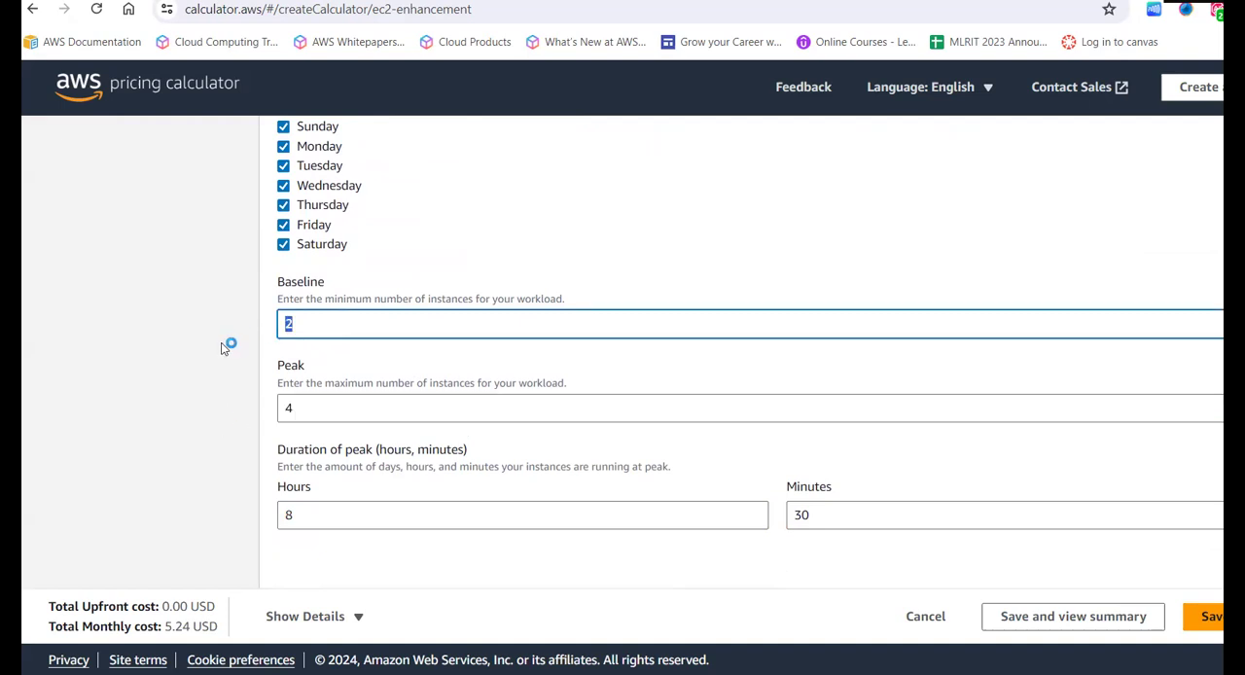
{"action": "left_click", "coordinate": [248, 348]}
{"action": "scroll", "coordinate": [247, 348], "scroll_direction": "down", "scroll_amount": 1}
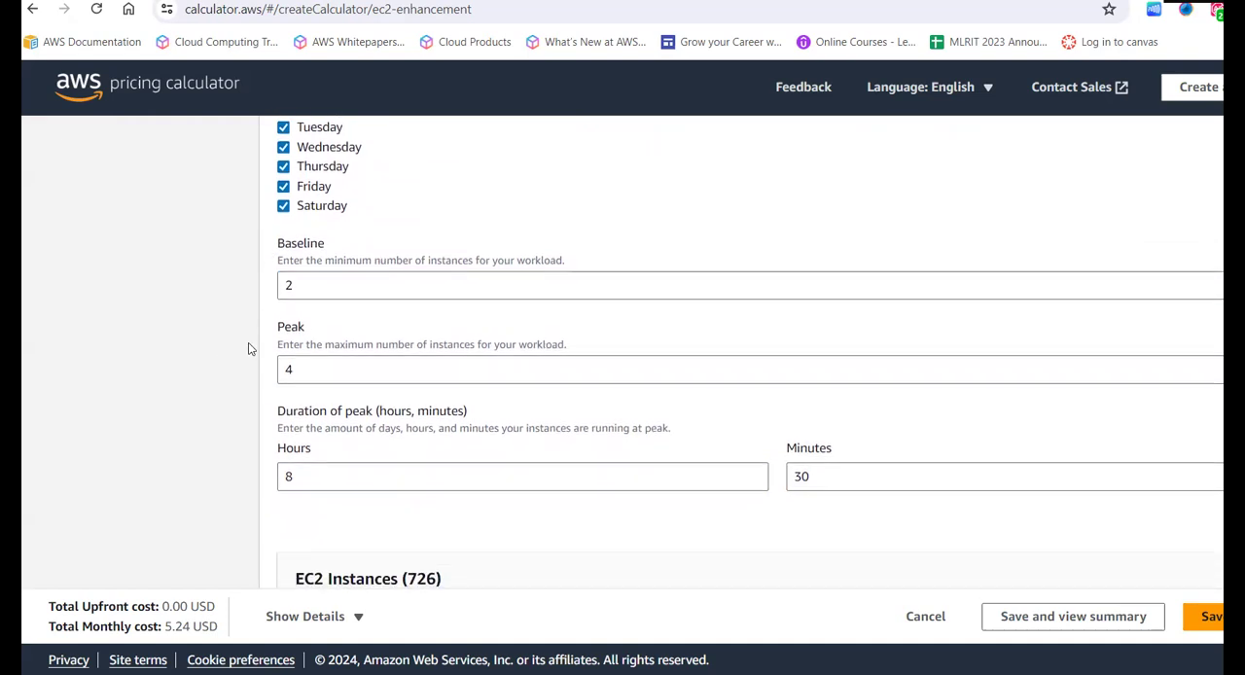
{"action": "double_click", "coordinate": [279, 246]}
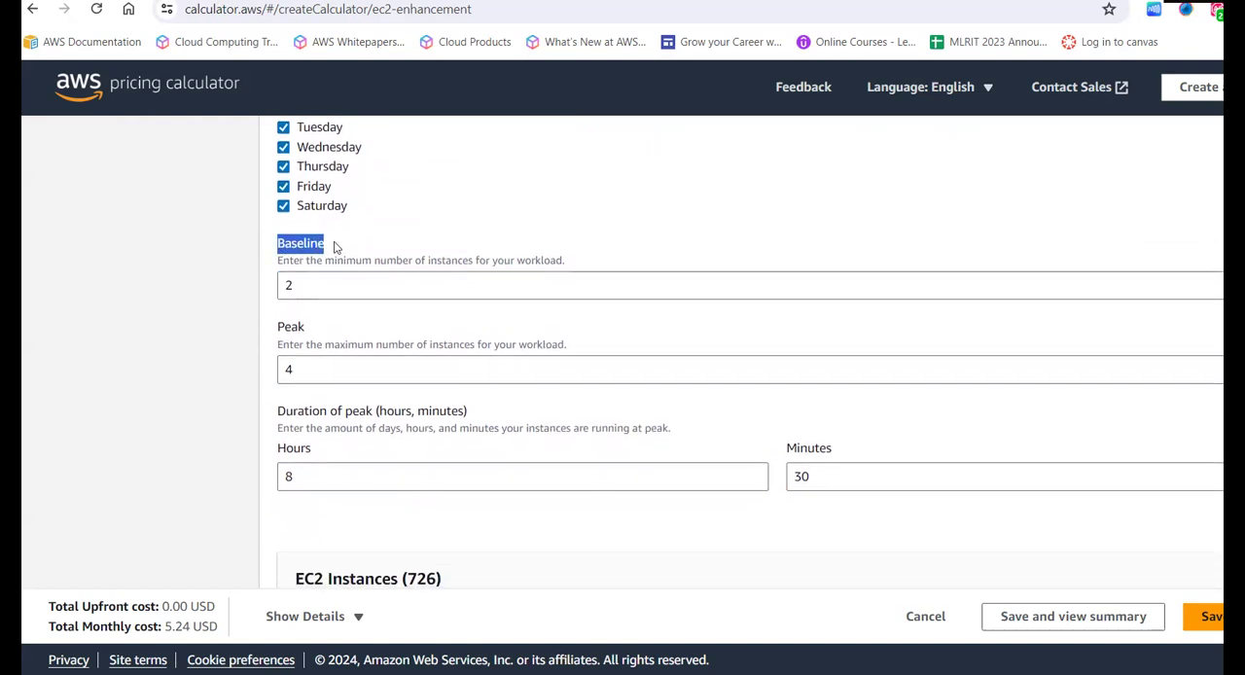
{"action": "left_click_drag", "start_coordinate": [272, 333], "coordinate": [309, 344]}
{"action": "left_click", "coordinate": [310, 344]}
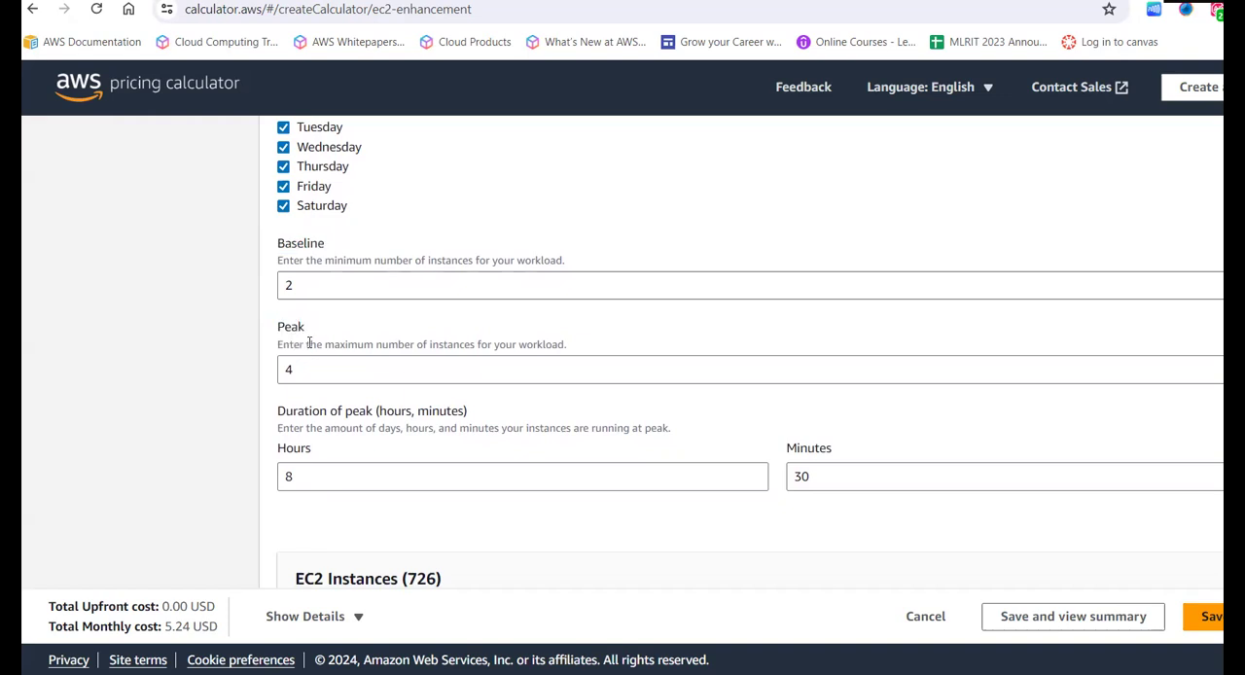
{"action": "scroll", "coordinate": [294, 401], "scroll_direction": "down", "scroll_amount": 2}
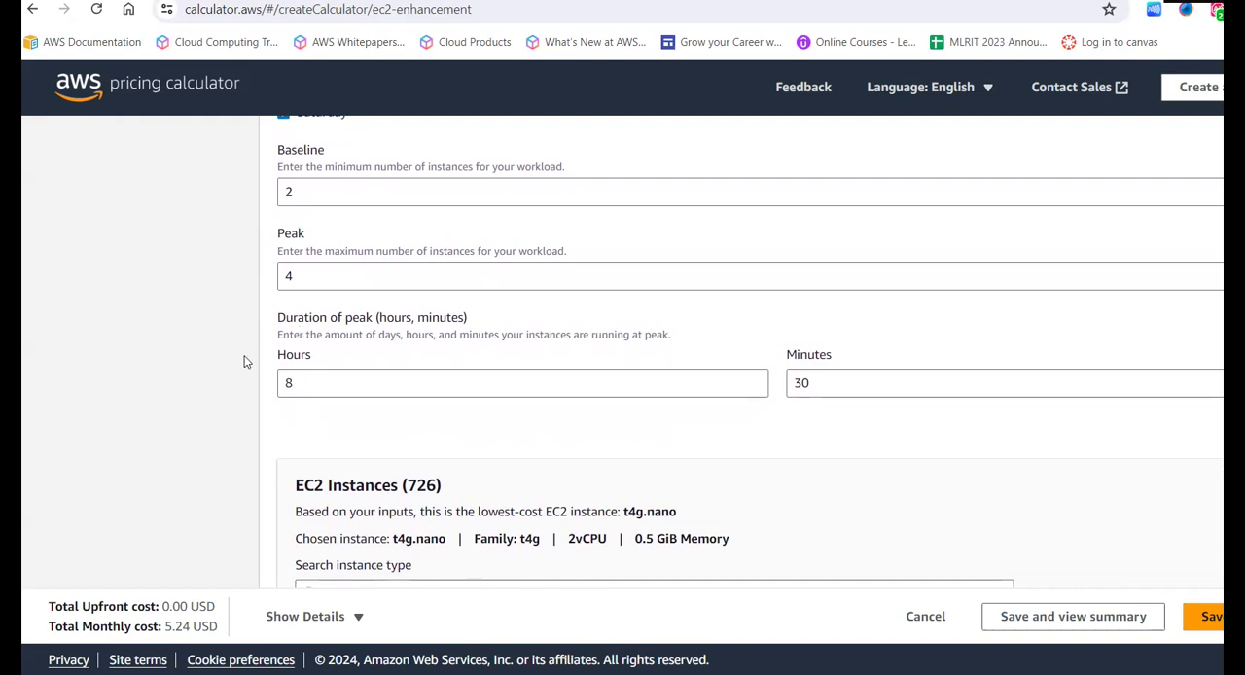
{"action": "scroll", "coordinate": [244, 359], "scroll_direction": "up", "scroll_amount": 1}
{"action": "scroll", "coordinate": [245, 362], "scroll_direction": "up", "scroll_amount": 2}
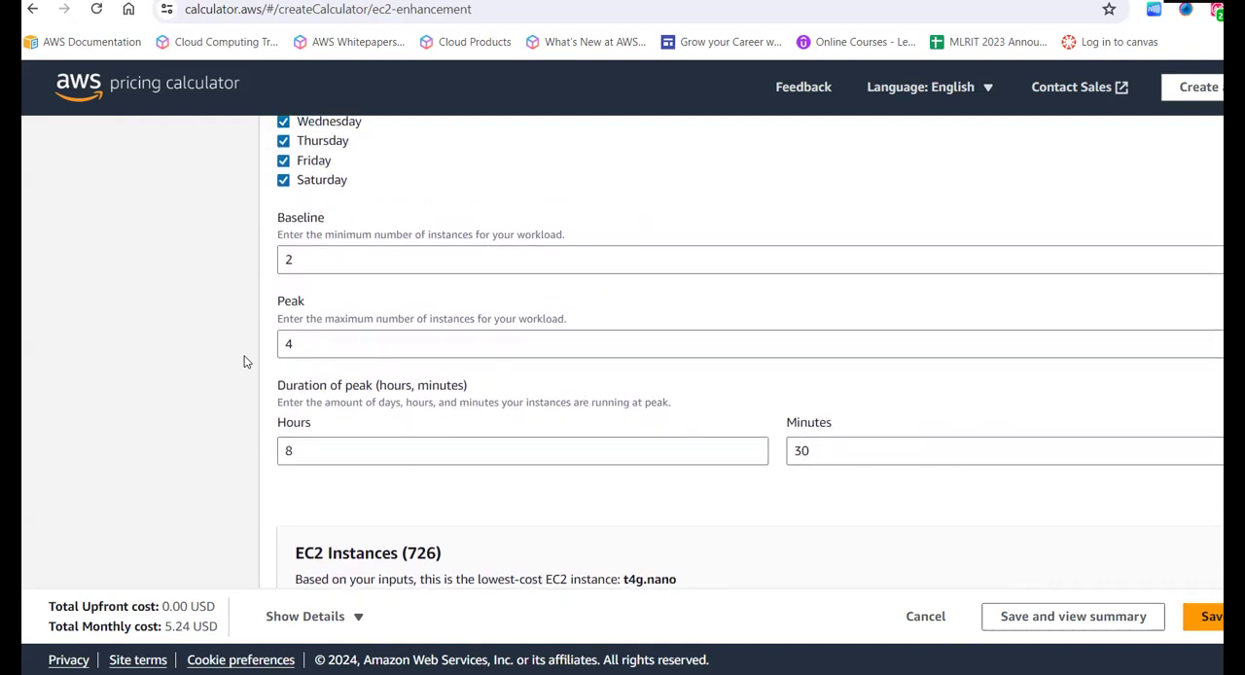
{"action": "scroll", "coordinate": [244, 362], "scroll_direction": "up", "scroll_amount": 3}
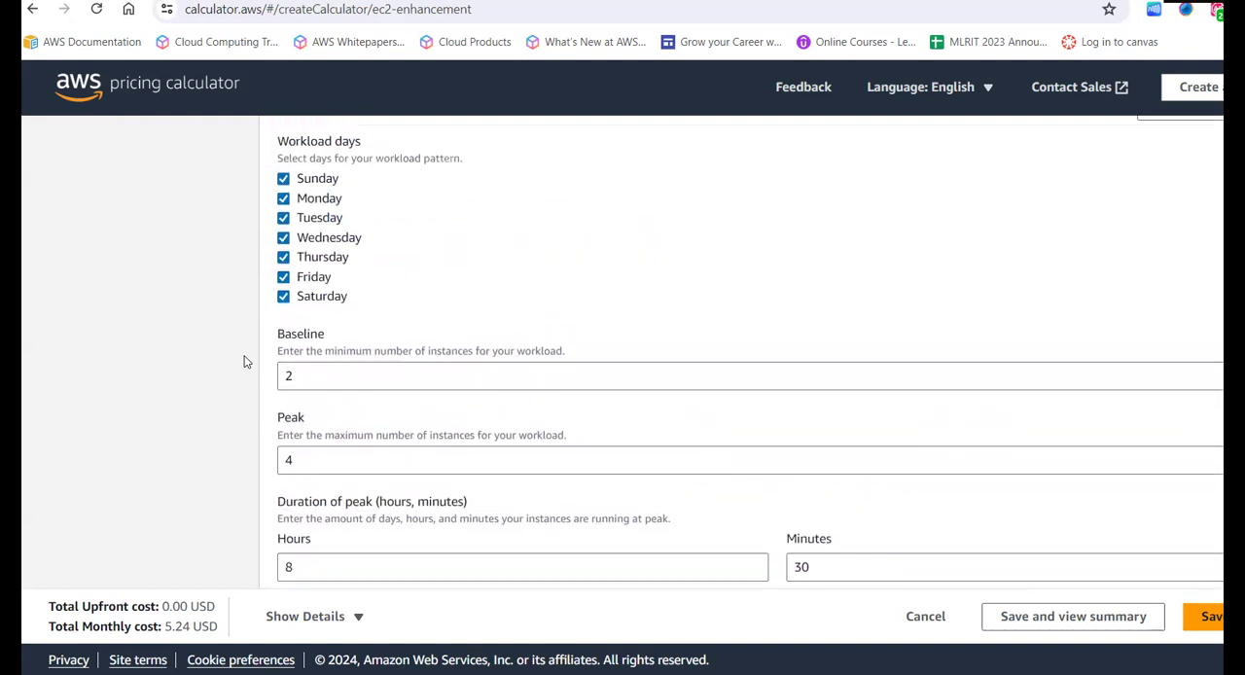
- Review the peak duration settings and the list of available EC2 instances with their vCPUs, memory and hourly costs
{"action": "scroll", "coordinate": [244, 362], "scroll_direction": "down", "scroll_amount": 3}
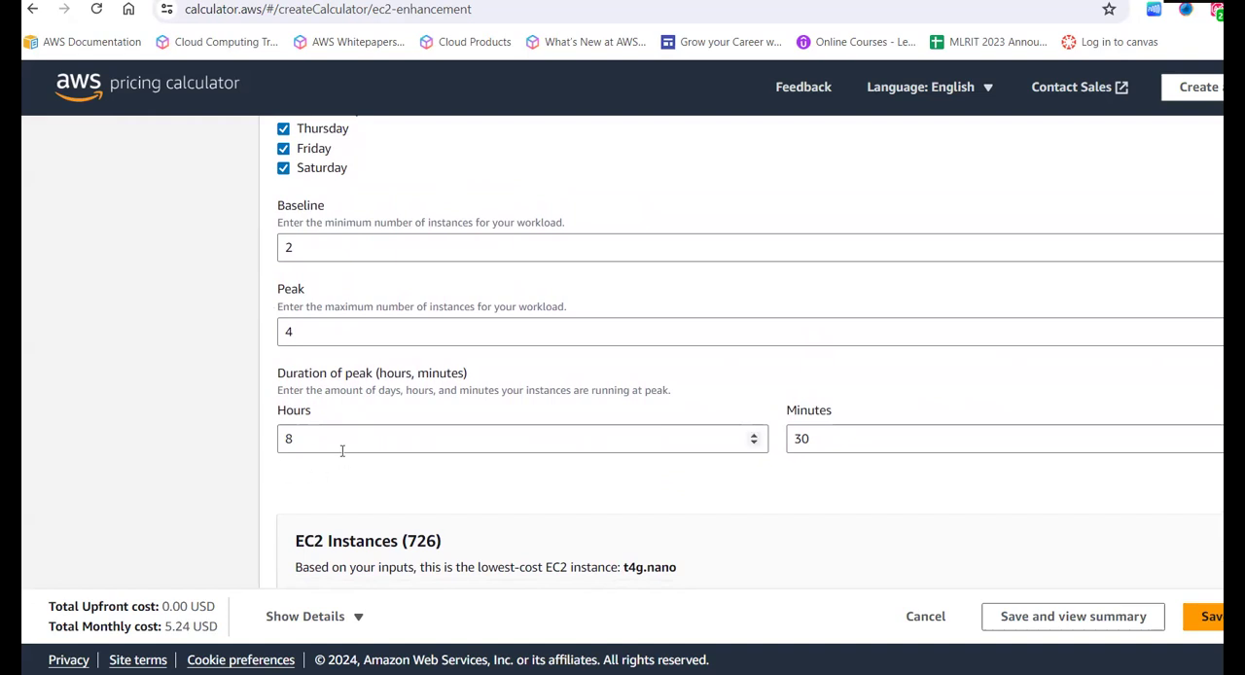
{"action": "scroll", "coordinate": [342, 450], "scroll_direction": "down", "scroll_amount": 1}
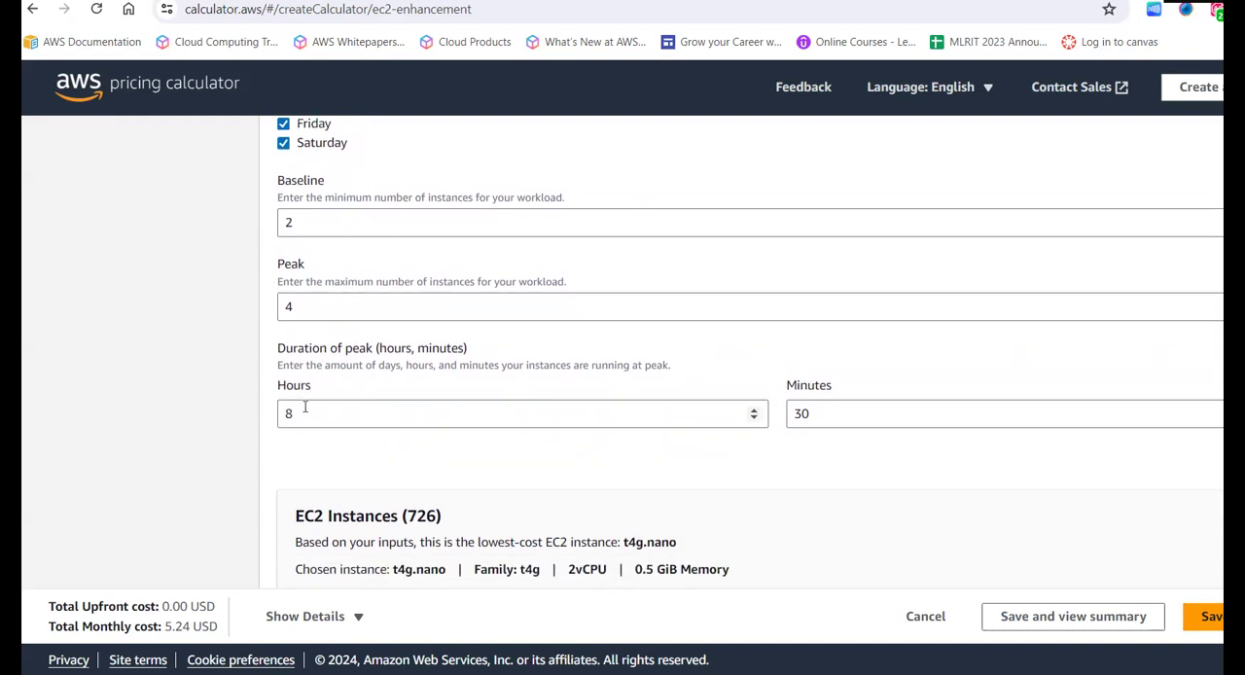
{"action": "scroll", "coordinate": [359, 458], "scroll_direction": "down", "scroll_amount": 1}
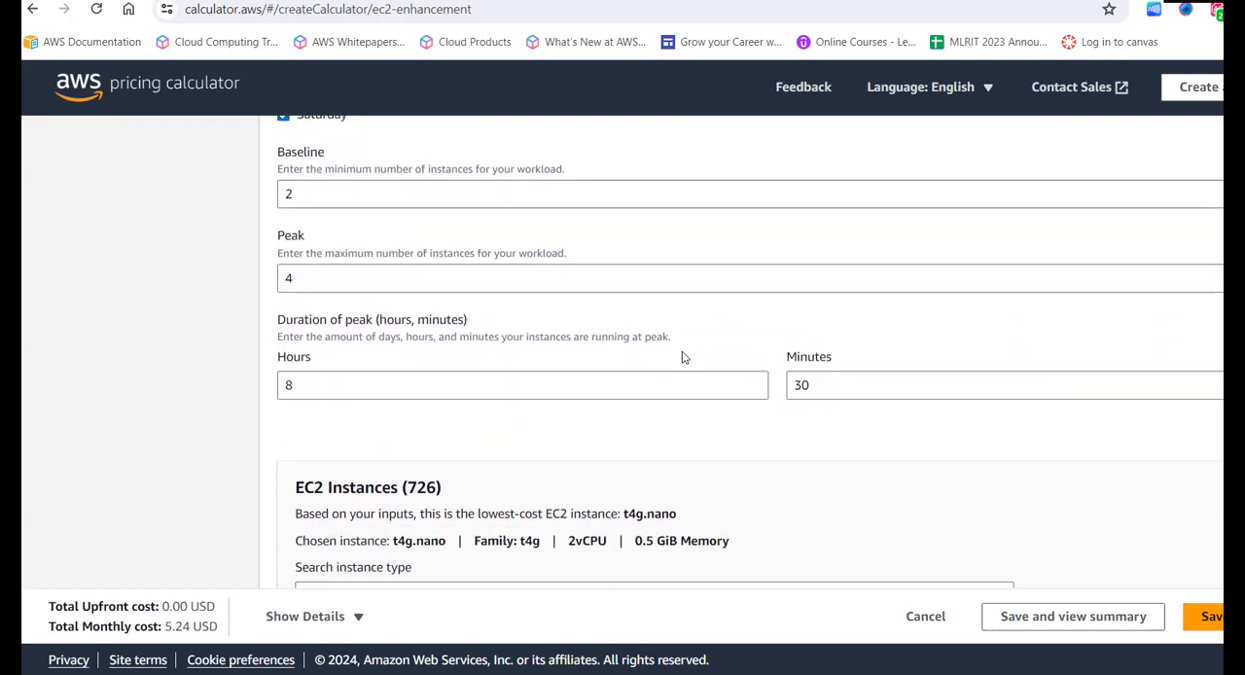
{"action": "scroll", "coordinate": [361, 417], "scroll_direction": "down", "scroll_amount": 3}
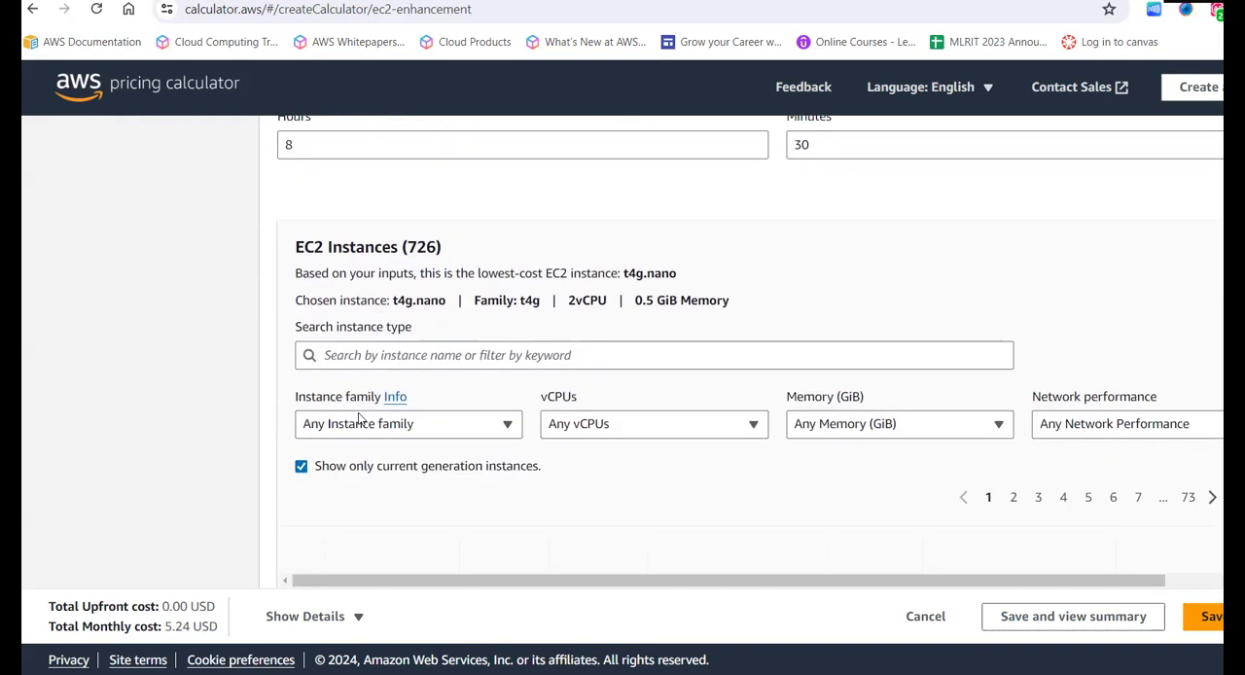
{"action": "scroll", "coordinate": [283, 388], "scroll_direction": "down", "scroll_amount": 1}
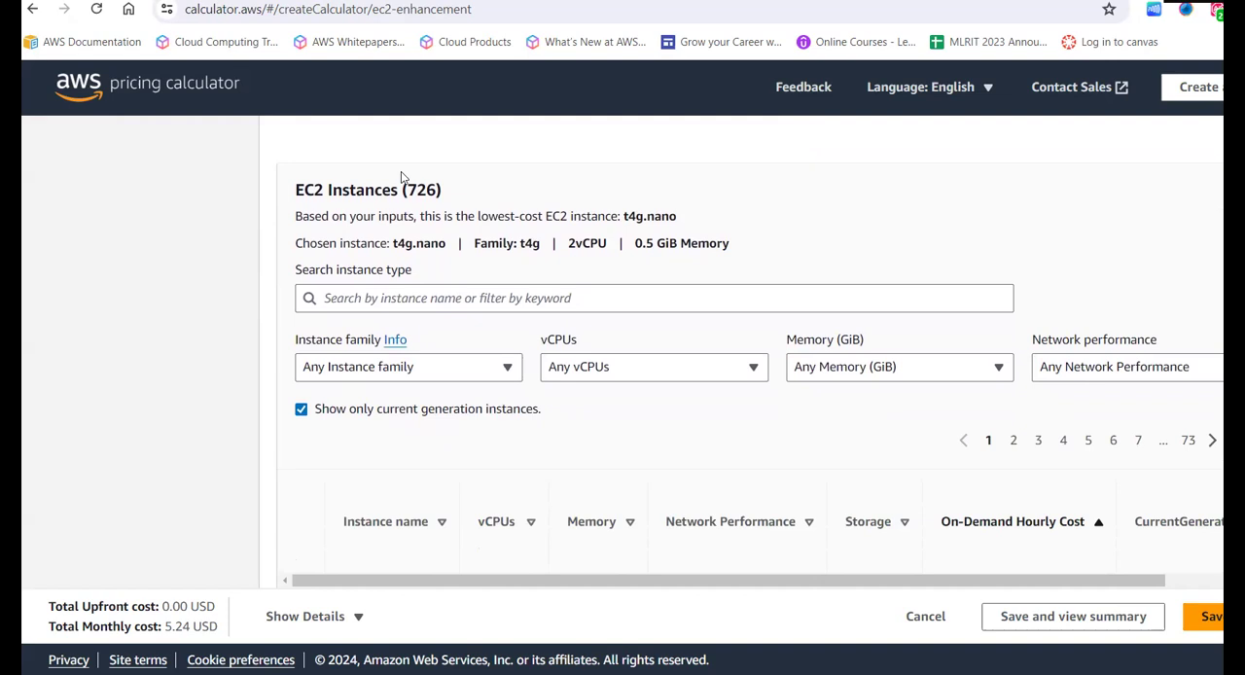
{"action": "scroll", "coordinate": [245, 388], "scroll_direction": "down", "scroll_amount": 1}
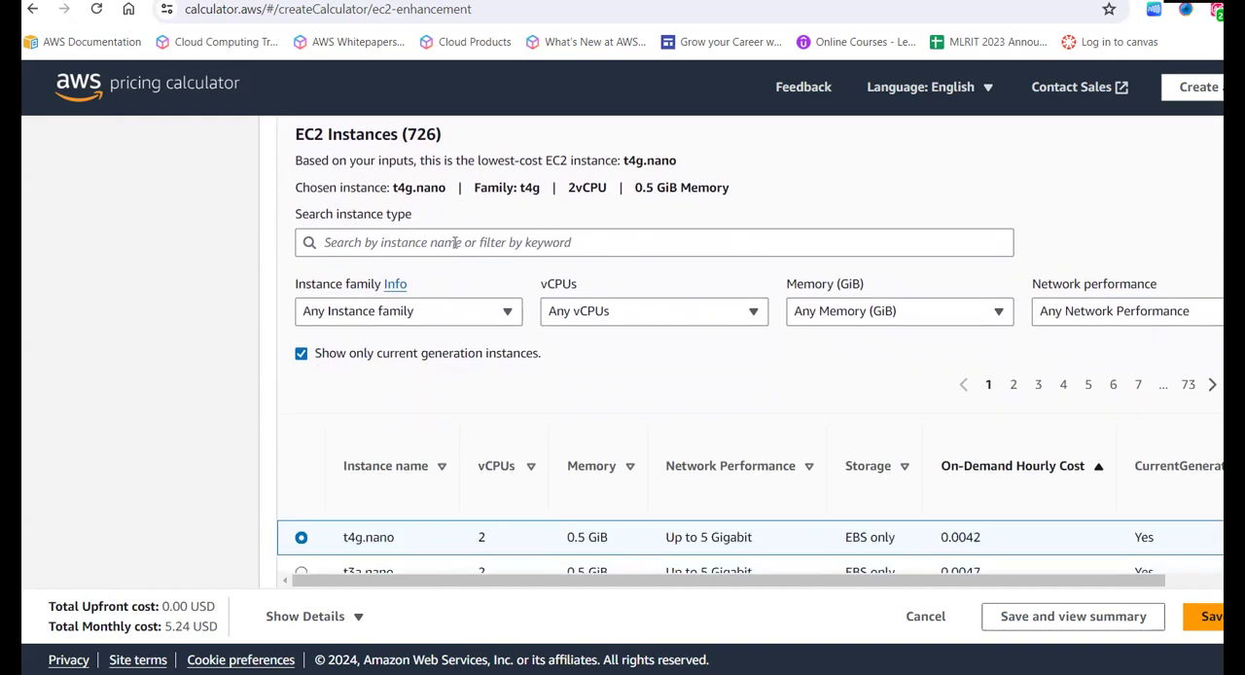
{"action": "scroll", "coordinate": [454, 242], "scroll_direction": "down", "scroll_amount": 3}
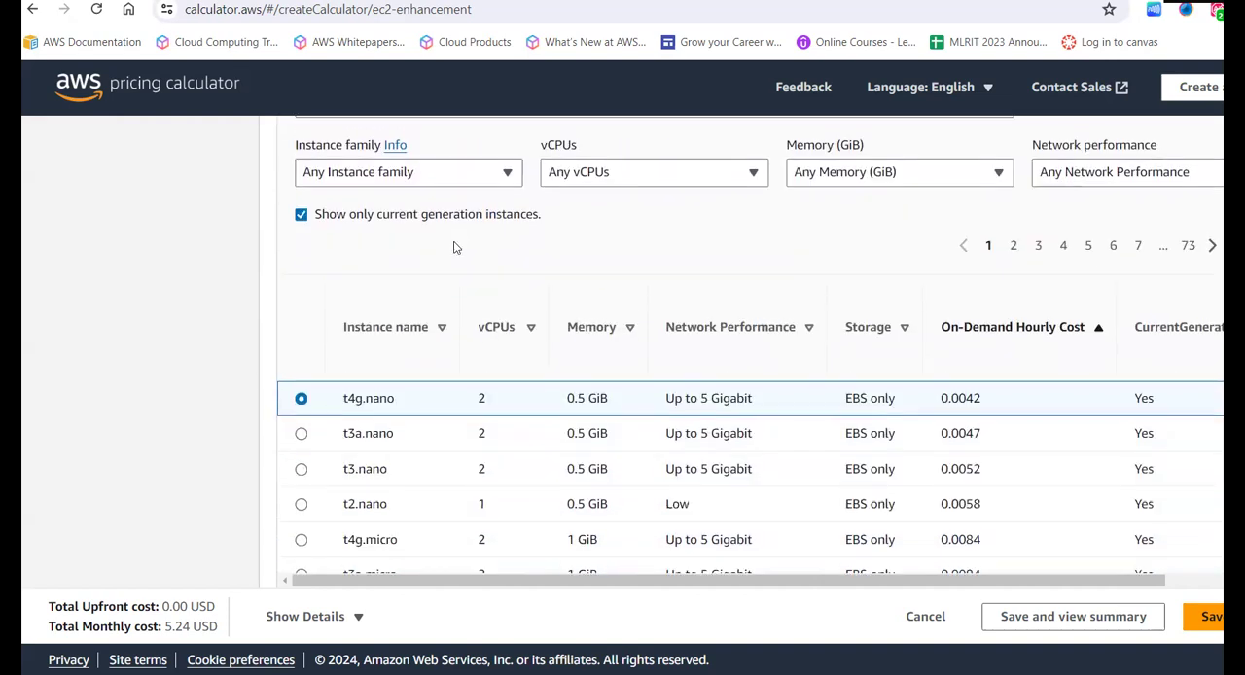
{"action": "scroll", "coordinate": [452, 248], "scroll_direction": "down", "scroll_amount": 2}
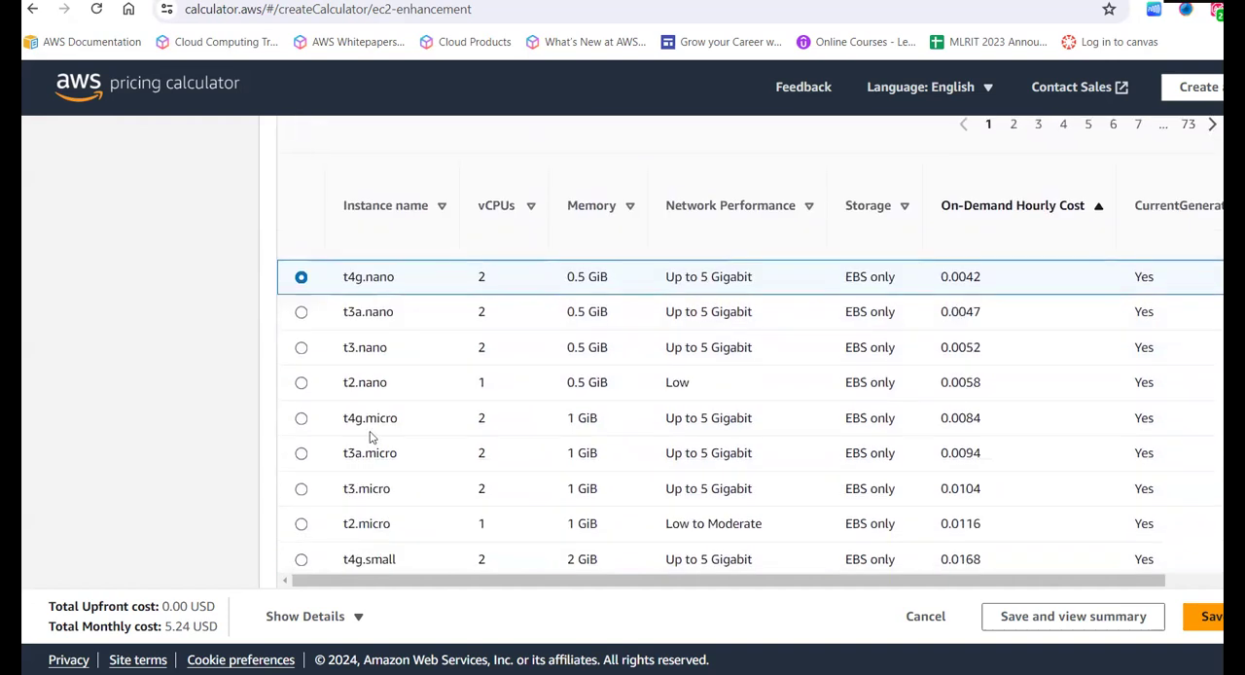
{"action": "scroll", "coordinate": [369, 437], "scroll_direction": "down", "scroll_amount": 1}
{"action": "scroll", "coordinate": [369, 438], "scroll_direction": "up", "scroll_amount": 6}
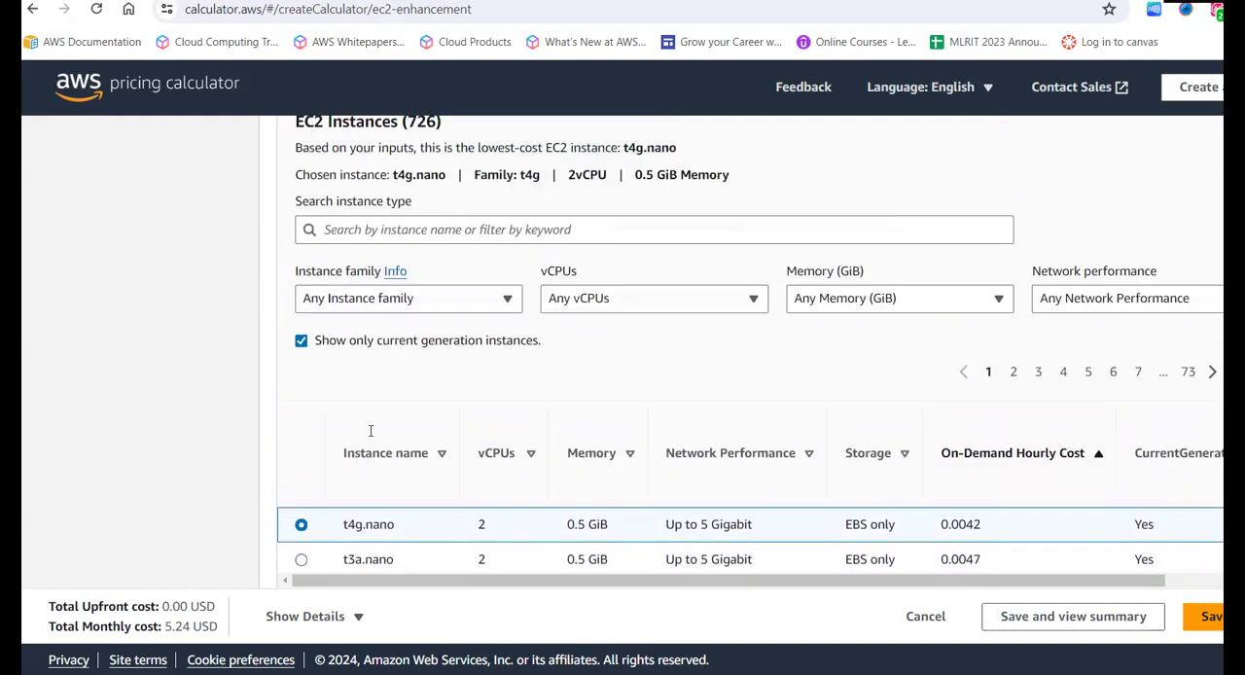
- Filter the EC2 instances list to the t2 instance family
{"action": "left_click", "coordinate": [425, 305]}
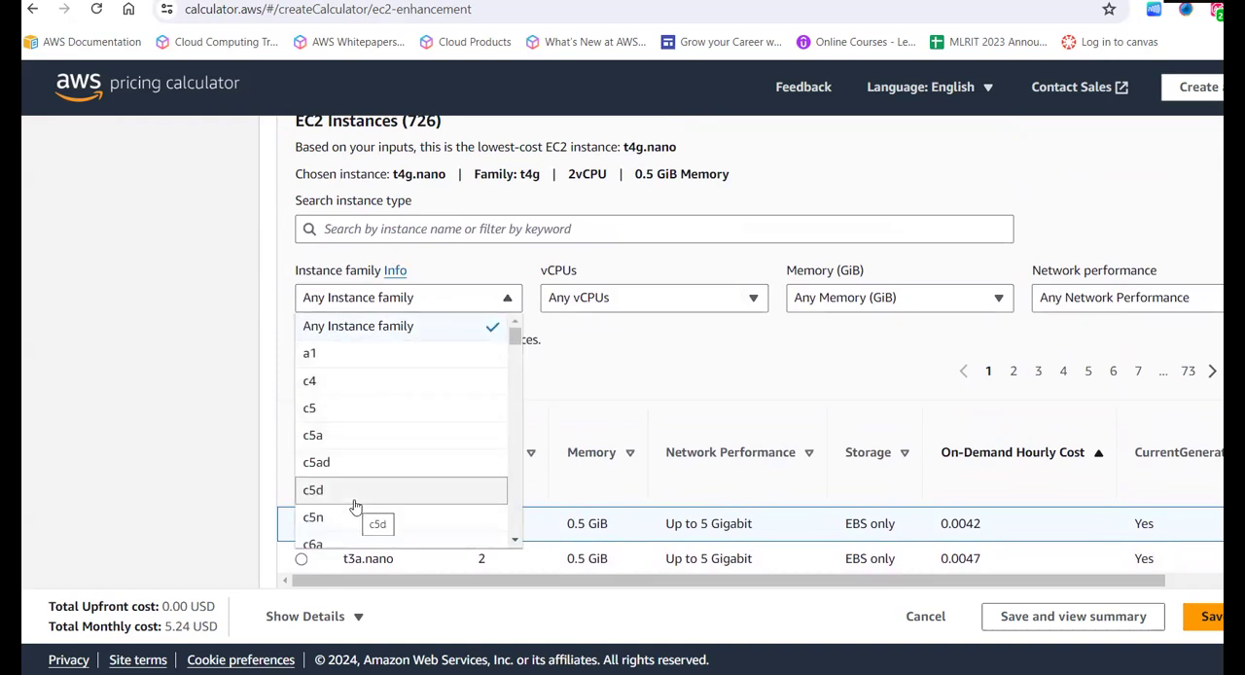
{"action": "scroll", "coordinate": [355, 507], "scroll_direction": "down", "scroll_amount": 2}
{"action": "scroll", "coordinate": [355, 506], "scroll_direction": "down", "scroll_amount": 5}
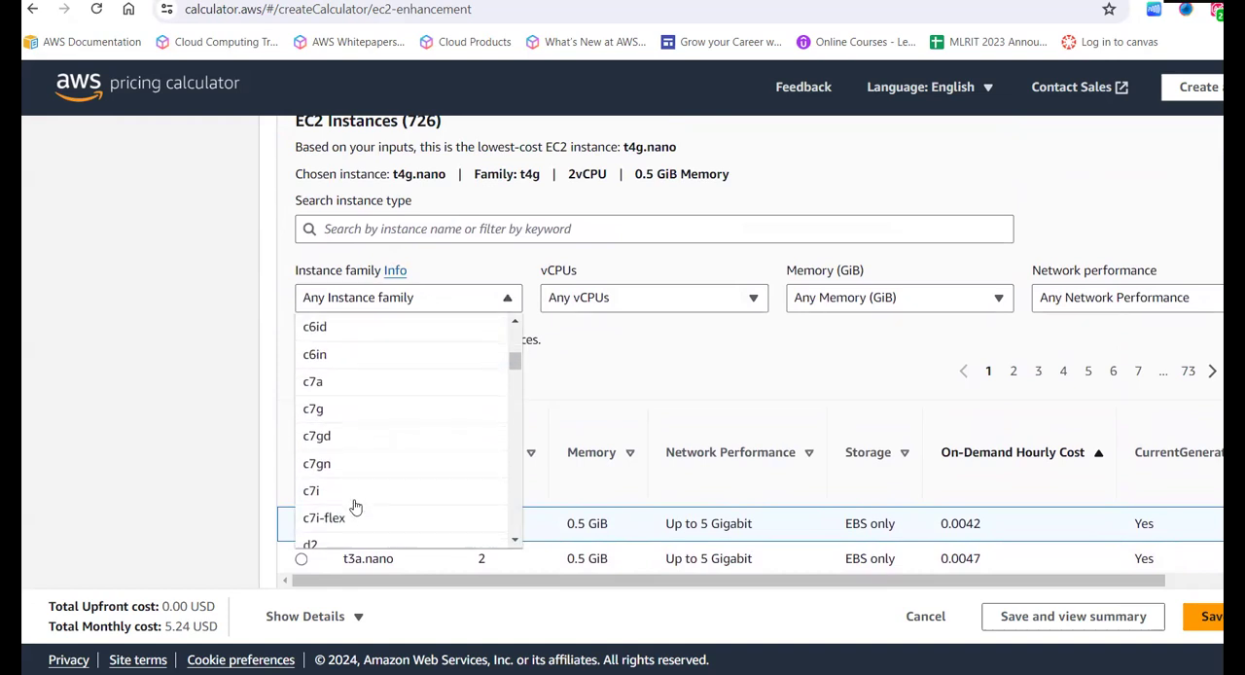
{"action": "scroll", "coordinate": [355, 507], "scroll_direction": "down", "scroll_amount": 10}
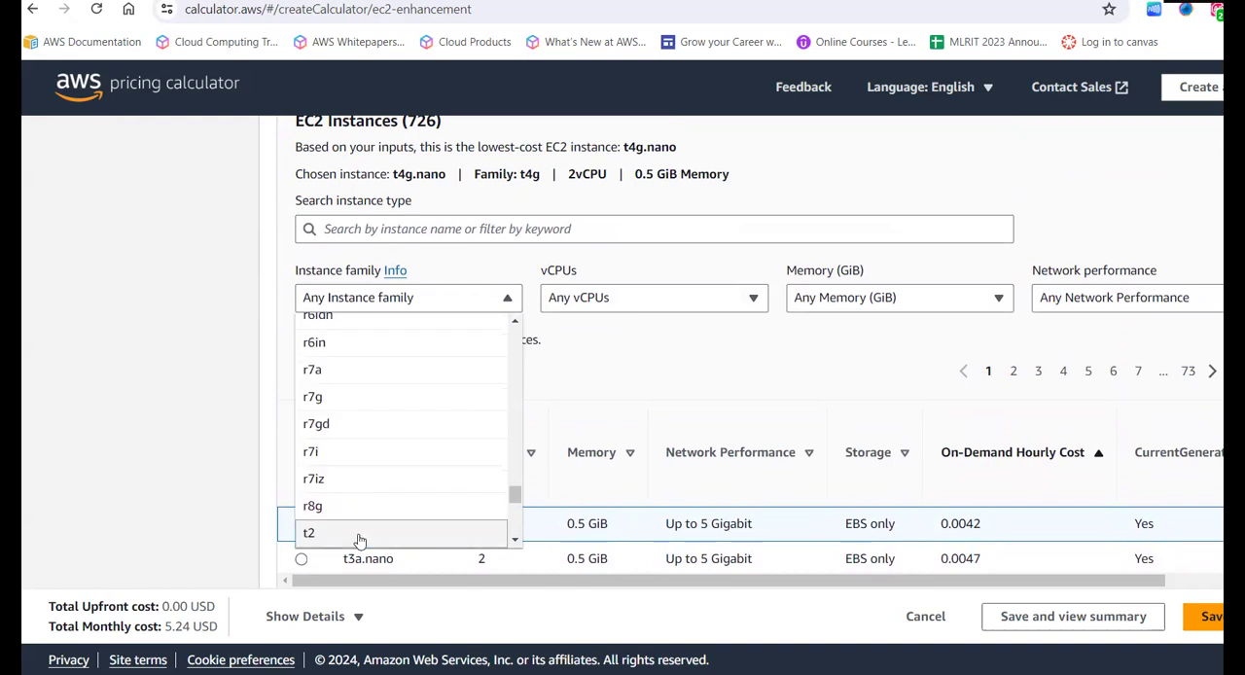
{"action": "left_click", "coordinate": [356, 530]}
- Look through the available vCPUs, memory and network performance filter options for the EC2 instances without changing them
{"action": "left_click", "coordinate": [645, 297]}
{"action": "scroll", "coordinate": [623, 461], "scroll_direction": "down", "scroll_amount": 3}
{"action": "scroll", "coordinate": [623, 461], "scroll_direction": "up", "scroll_amount": 3}
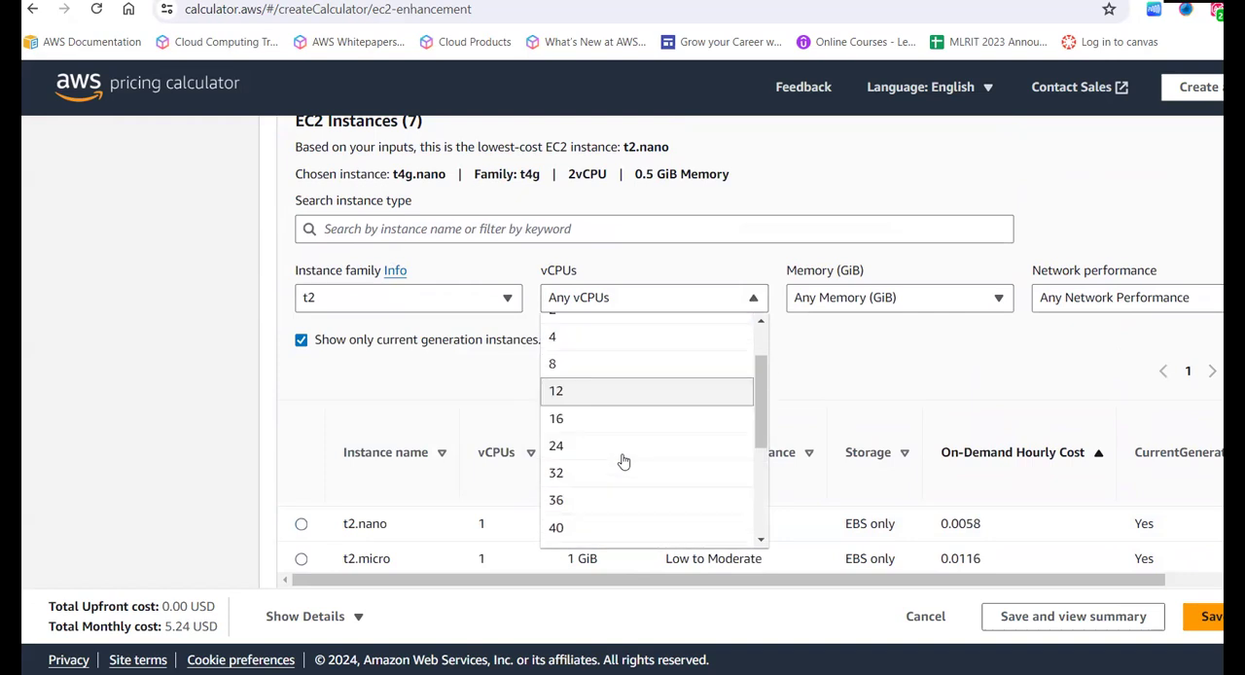
{"action": "left_click", "coordinate": [848, 298]}
{"action": "scroll", "coordinate": [869, 455], "scroll_direction": "down", "scroll_amount": 3}
{"action": "scroll", "coordinate": [869, 455], "scroll_direction": "up", "scroll_amount": 3}
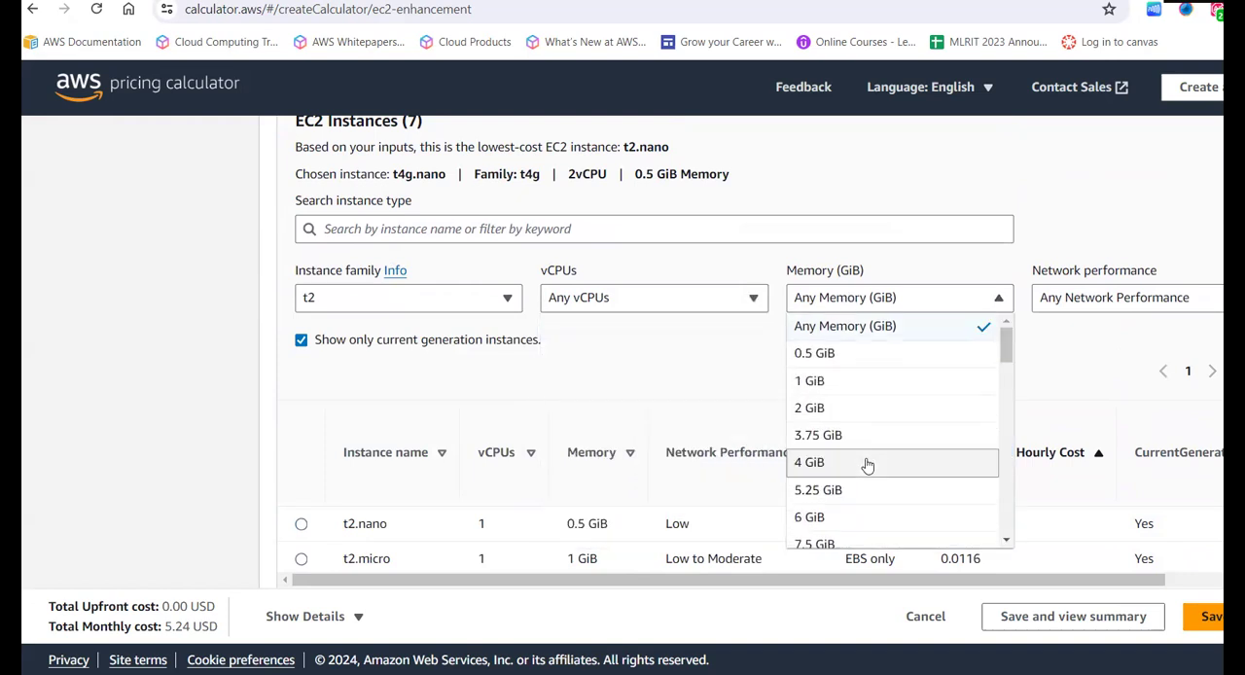
{"action": "left_click", "coordinate": [1070, 301]}
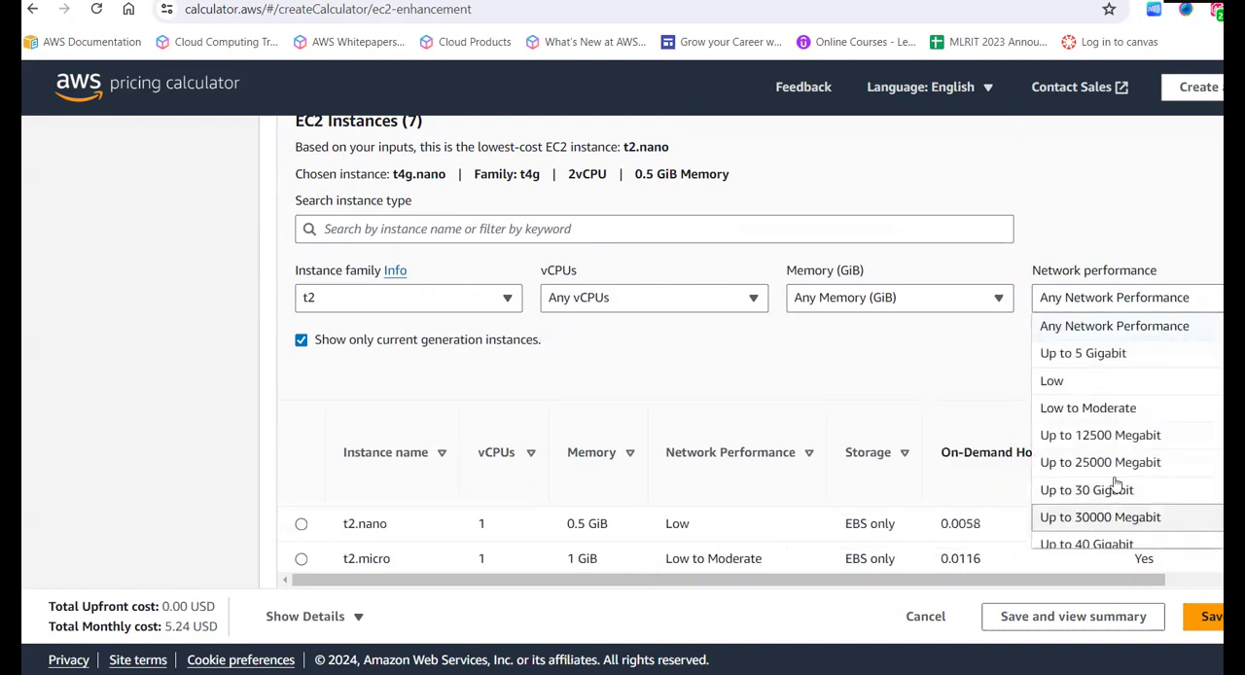
{"action": "scroll", "coordinate": [1110, 477], "scroll_direction": "down", "scroll_amount": 3}
{"action": "scroll", "coordinate": [1110, 477], "scroll_direction": "up", "scroll_amount": 3}
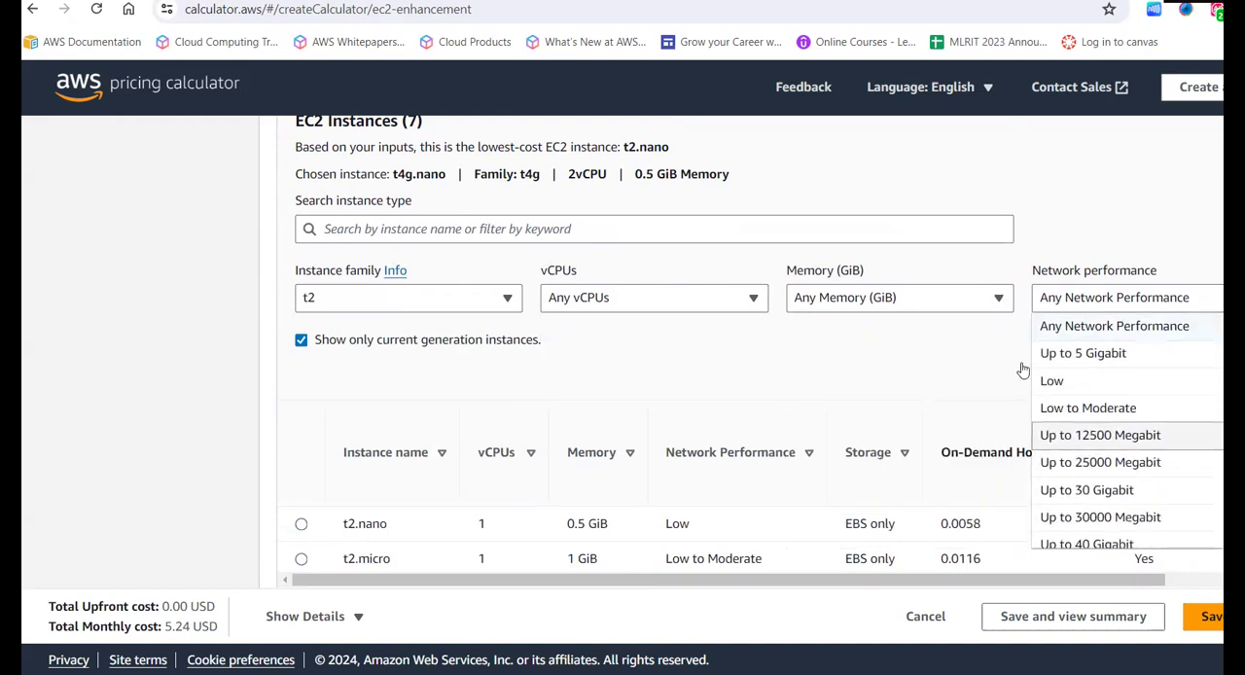
{"action": "left_click", "coordinate": [927, 365]}
- Choose t2.medium as the EC2 instance type from the filtered list
{"action": "scroll", "coordinate": [690, 419], "scroll_direction": "down", "scroll_amount": 1}
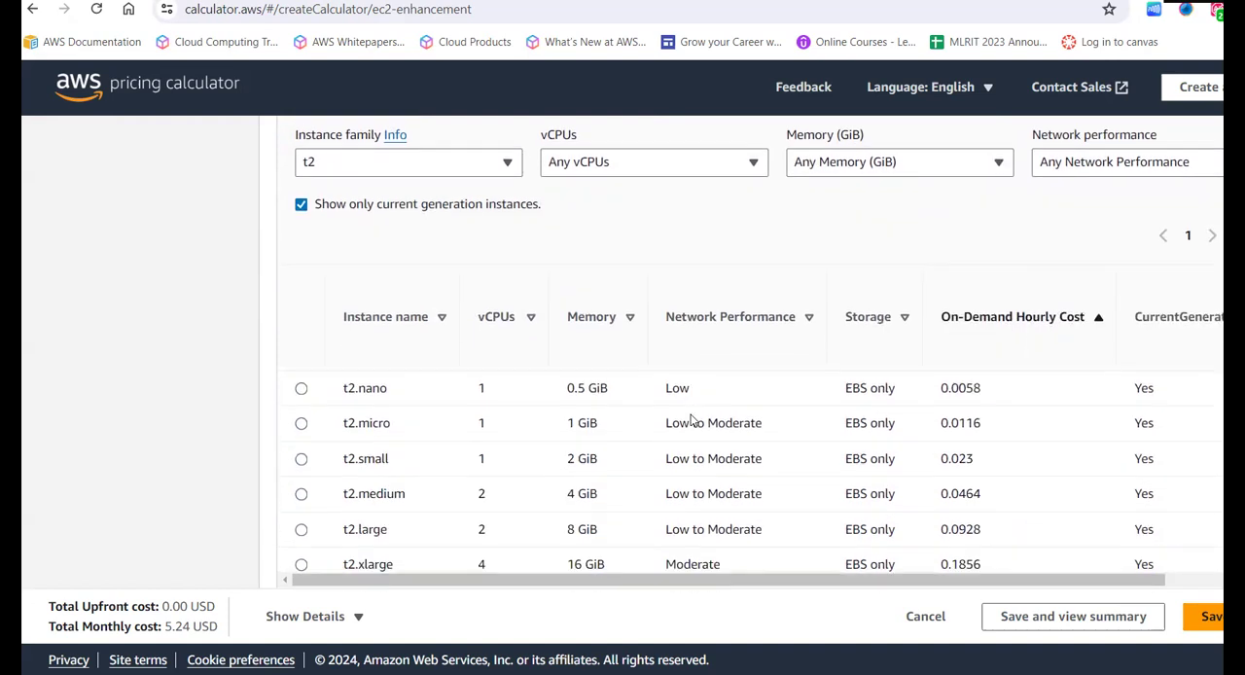
{"action": "scroll", "coordinate": [691, 418], "scroll_direction": "down", "scroll_amount": 1}
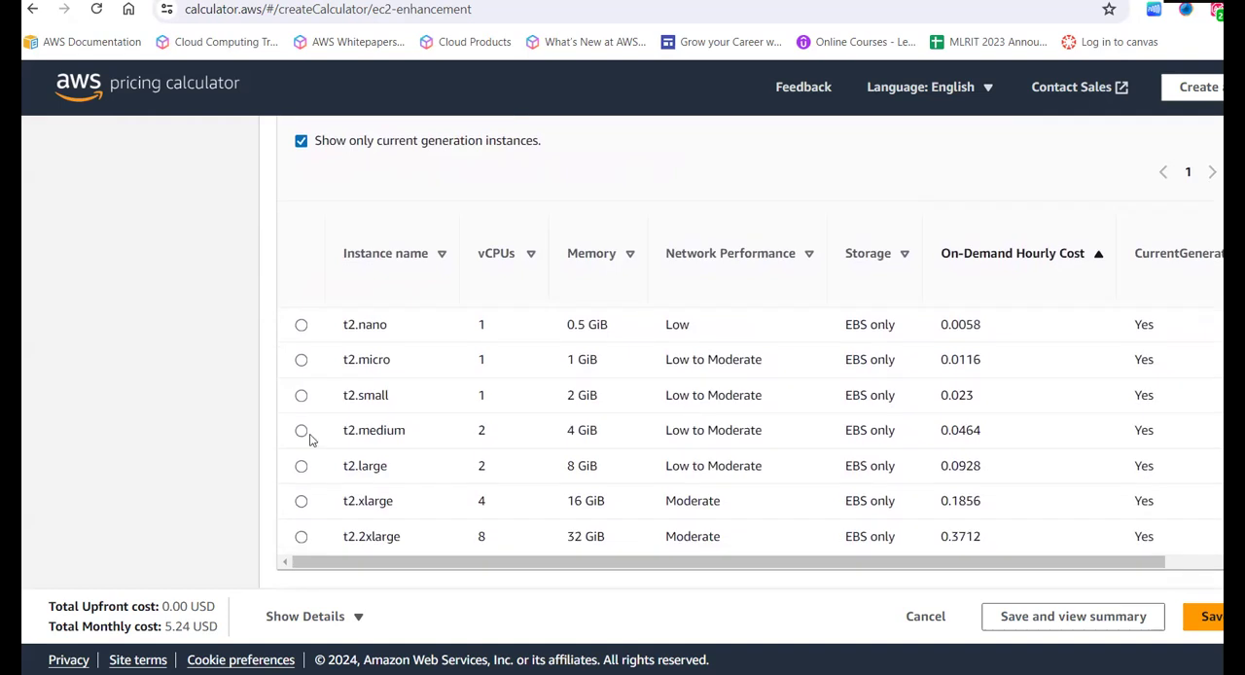
{"action": "left_click", "coordinate": [302, 434]}
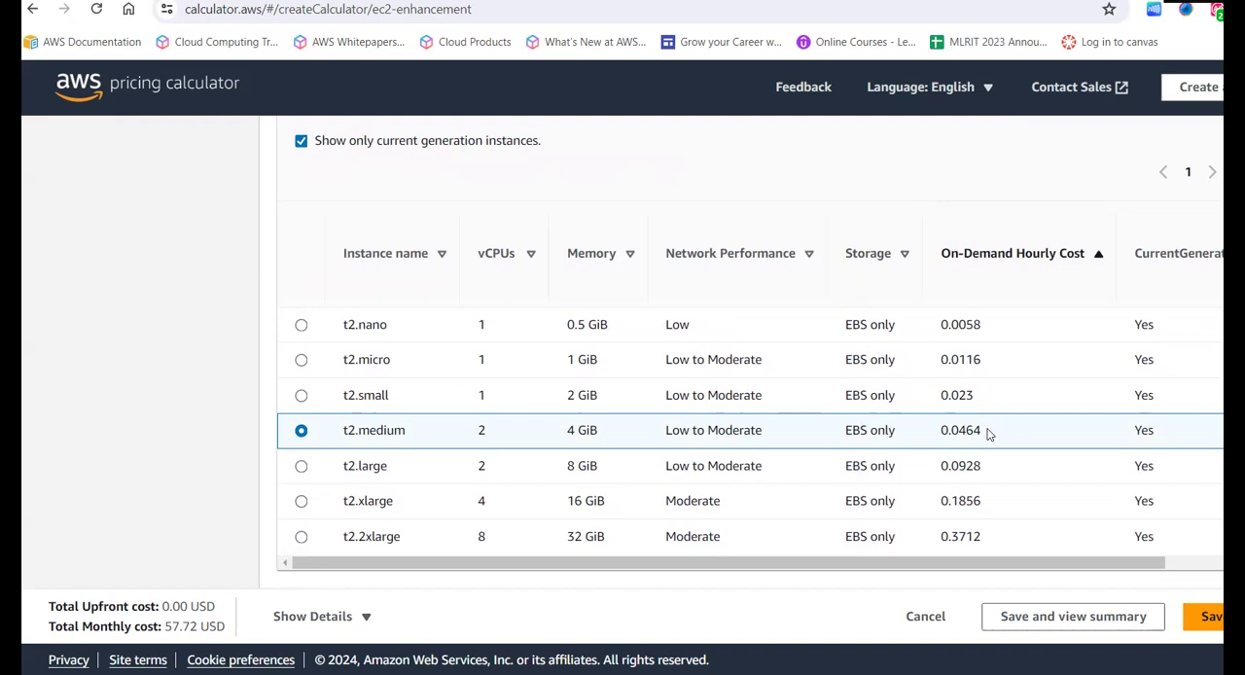
- Check the On-Demand hourly cost of t2.medium and the estimate's total monthly cost
{"action": "left_click_drag", "start_coordinate": [990, 431], "coordinate": [925, 437]}
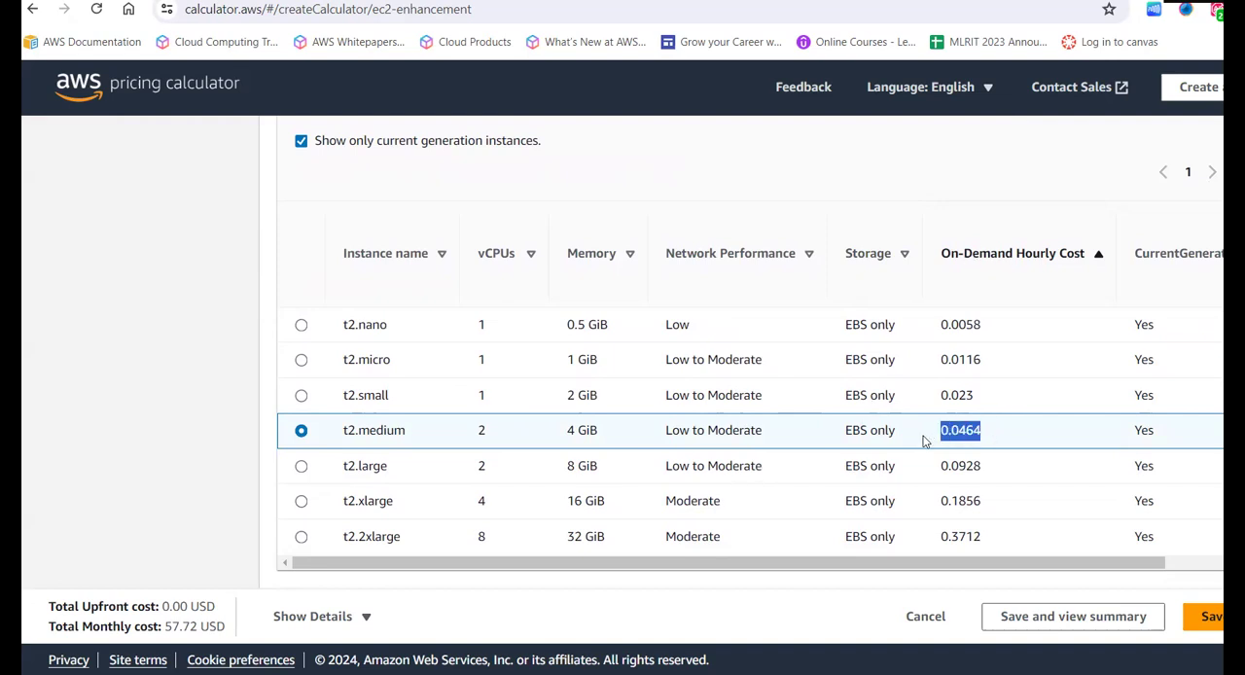
{"action": "left_click", "coordinate": [928, 189]}
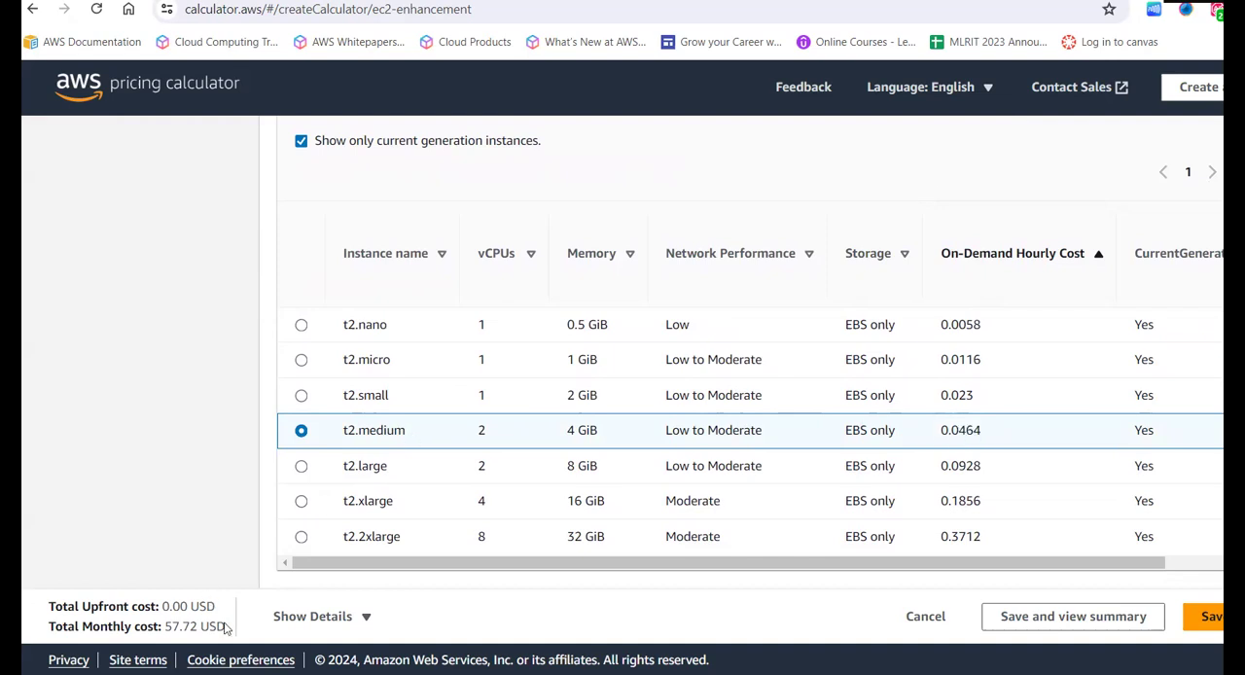
{"action": "left_click_drag", "start_coordinate": [225, 627], "coordinate": [162, 627]}
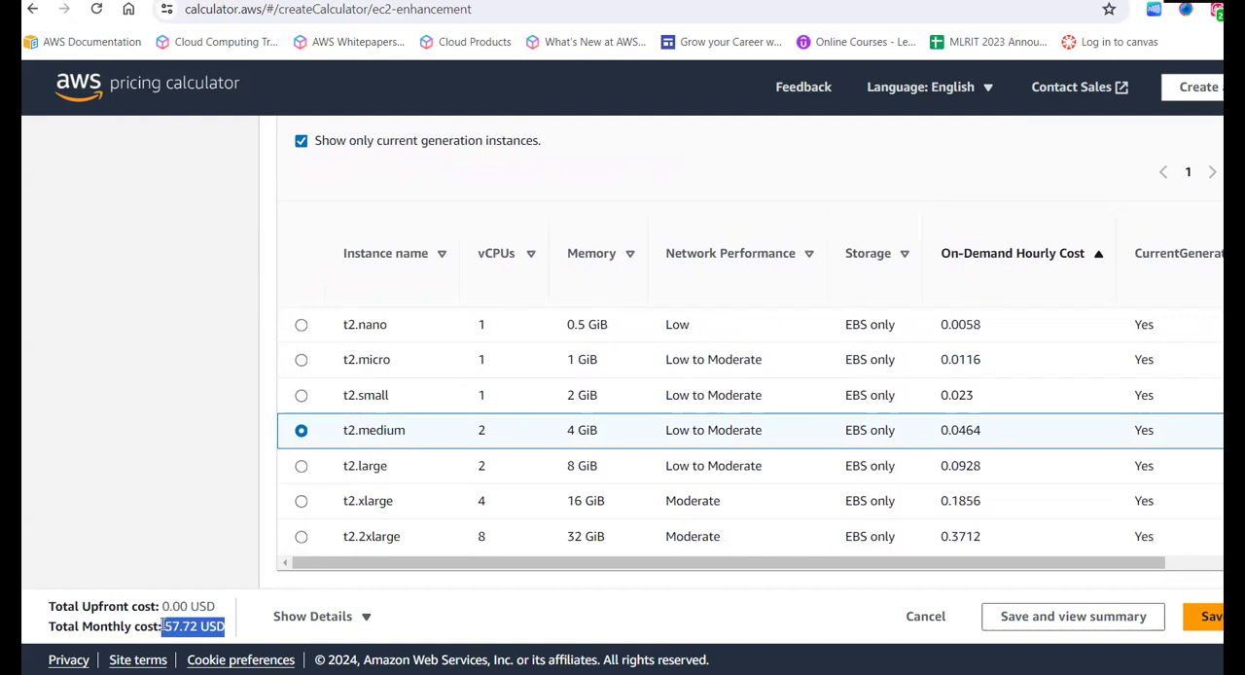
{"action": "left_click", "coordinate": [236, 634]}
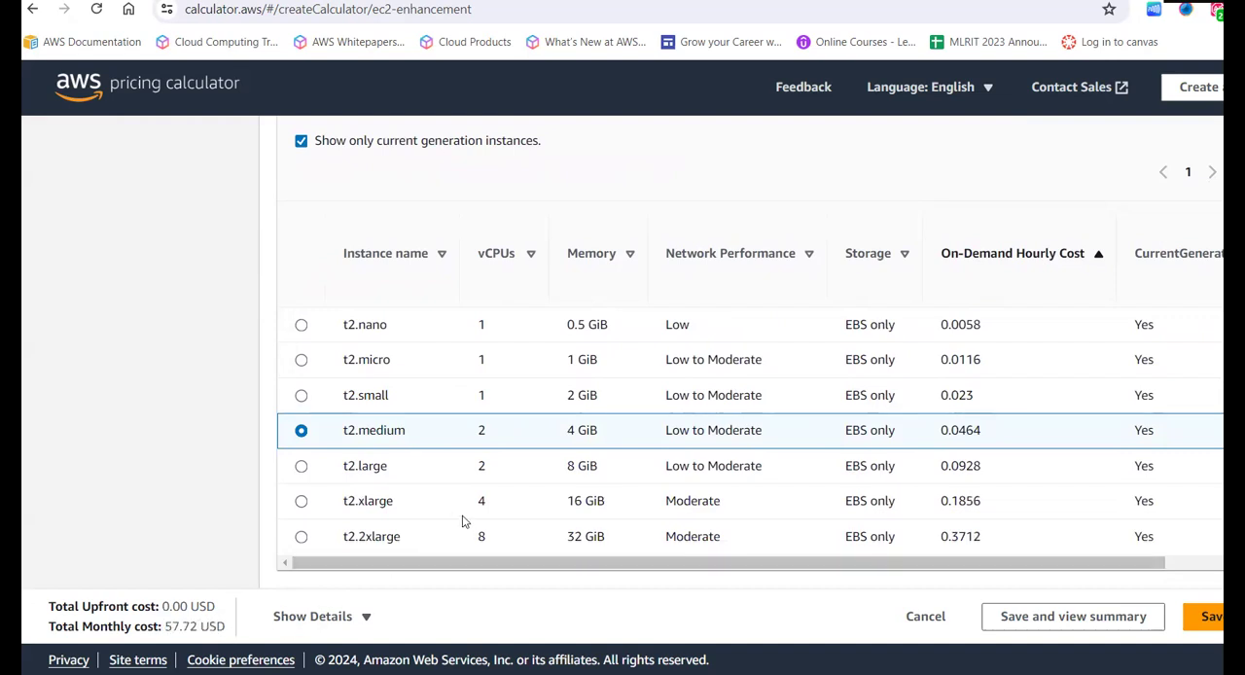
- Set the payment option for the t2.medium instances to On-Demand
{"action": "scroll", "coordinate": [463, 522], "scroll_direction": "down", "scroll_amount": 1}
{"action": "scroll", "coordinate": [463, 522], "scroll_direction": "down", "scroll_amount": 3}
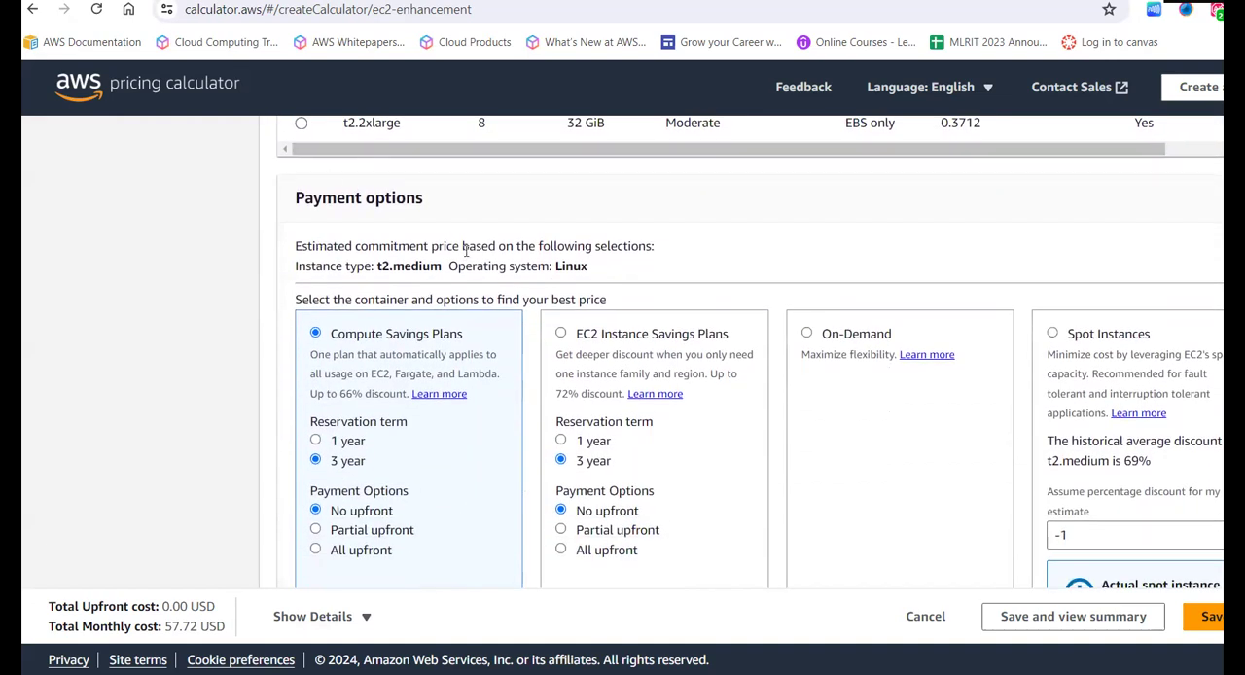
{"action": "scroll", "coordinate": [465, 250], "scroll_direction": "down", "scroll_amount": 2}
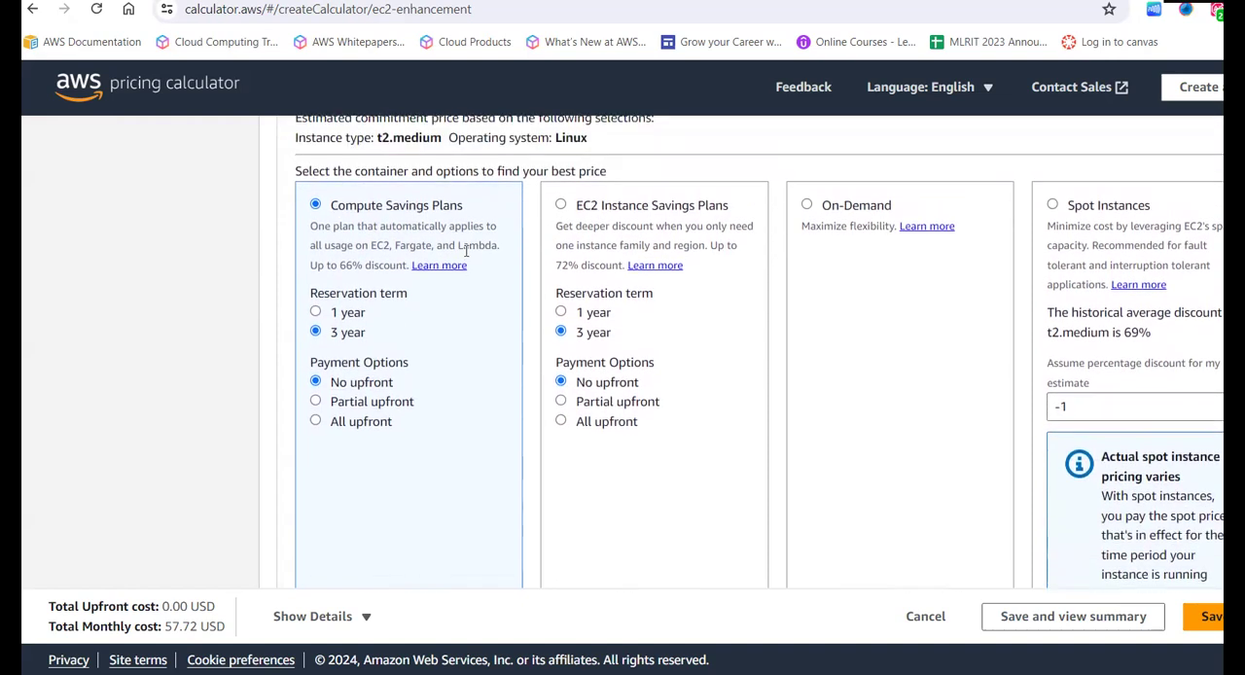
{"action": "scroll", "coordinate": [466, 250], "scroll_direction": "down", "scroll_amount": 1}
{"action": "scroll", "coordinate": [466, 250], "scroll_direction": "up", "scroll_amount": 2}
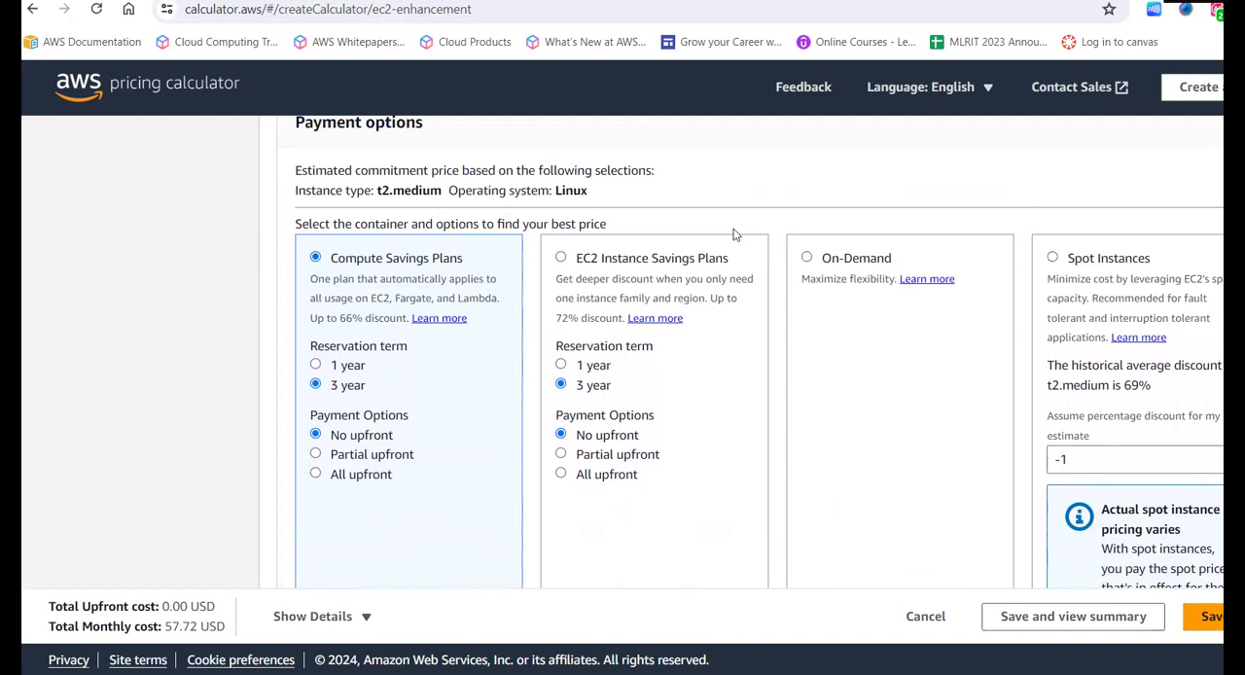
{"action": "left_click", "coordinate": [808, 259]}
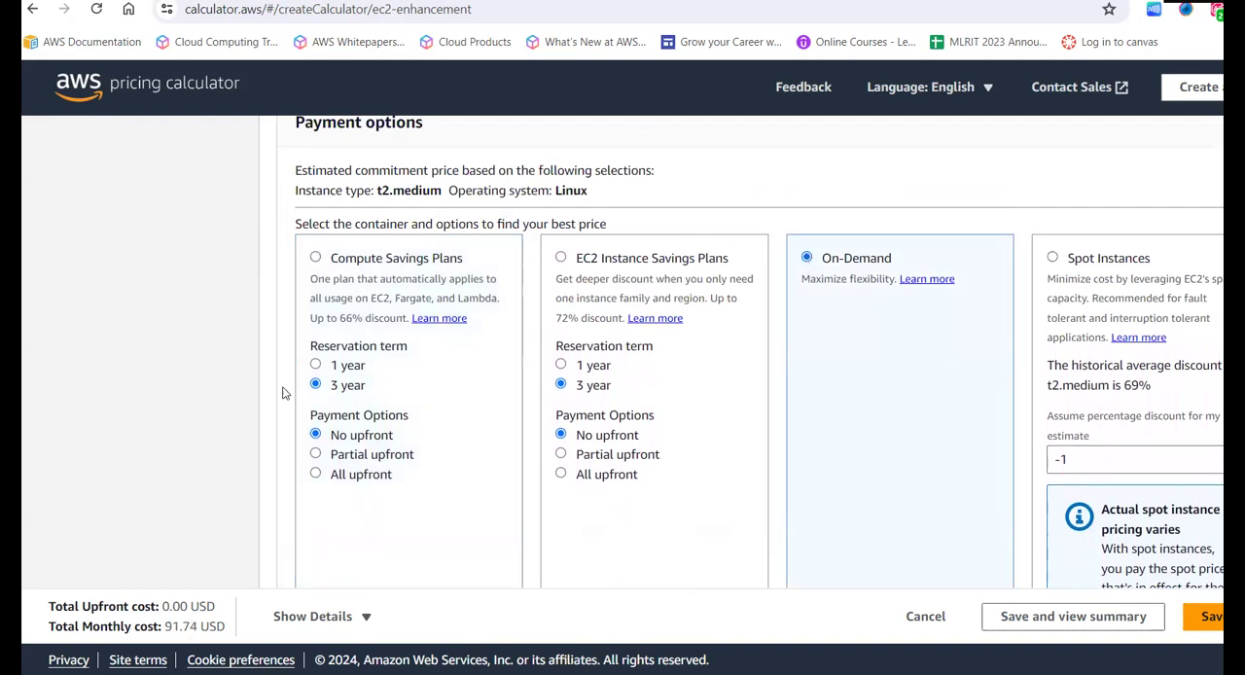
- Compare the upfront, hourly and monthly costs of the Compute Savings Plans, EC2 Instance Savings Plans, On-Demand and Spot Instances options
{"action": "scroll", "coordinate": [217, 448], "scroll_direction": "down", "scroll_amount": 2}
{"action": "scroll", "coordinate": [217, 451], "scroll_direction": "down", "scroll_amount": 1}
{"action": "scroll", "coordinate": [217, 450], "scroll_direction": "up", "scroll_amount": 2}
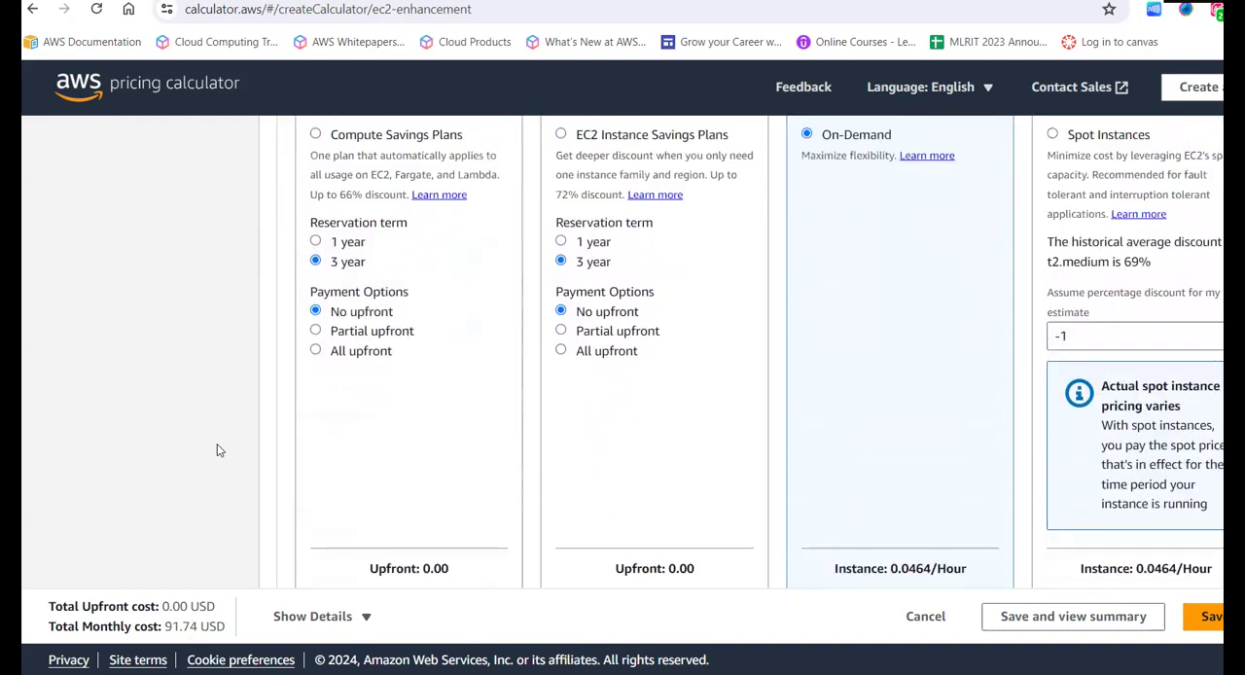
{"action": "scroll", "coordinate": [217, 450], "scroll_direction": "down", "scroll_amount": 2}
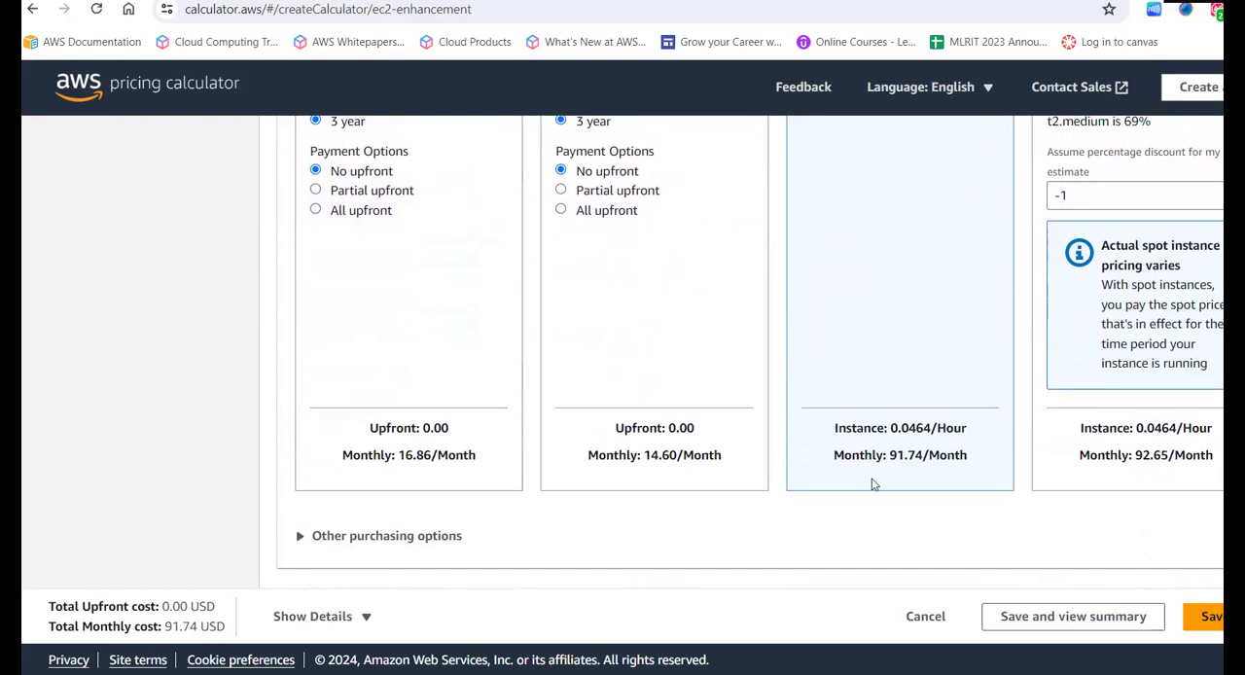
{"action": "scroll", "coordinate": [884, 469], "scroll_direction": "up", "scroll_amount": 3}
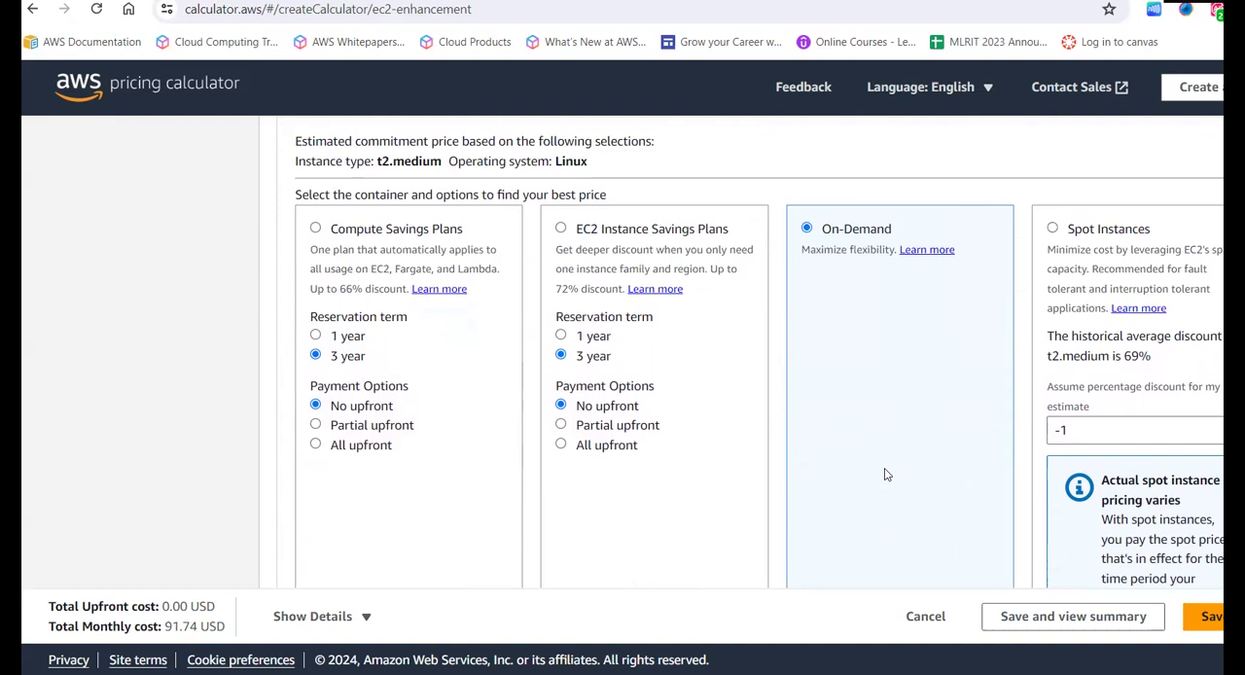
{"action": "scroll", "coordinate": [887, 447], "scroll_direction": "down", "scroll_amount": 3}
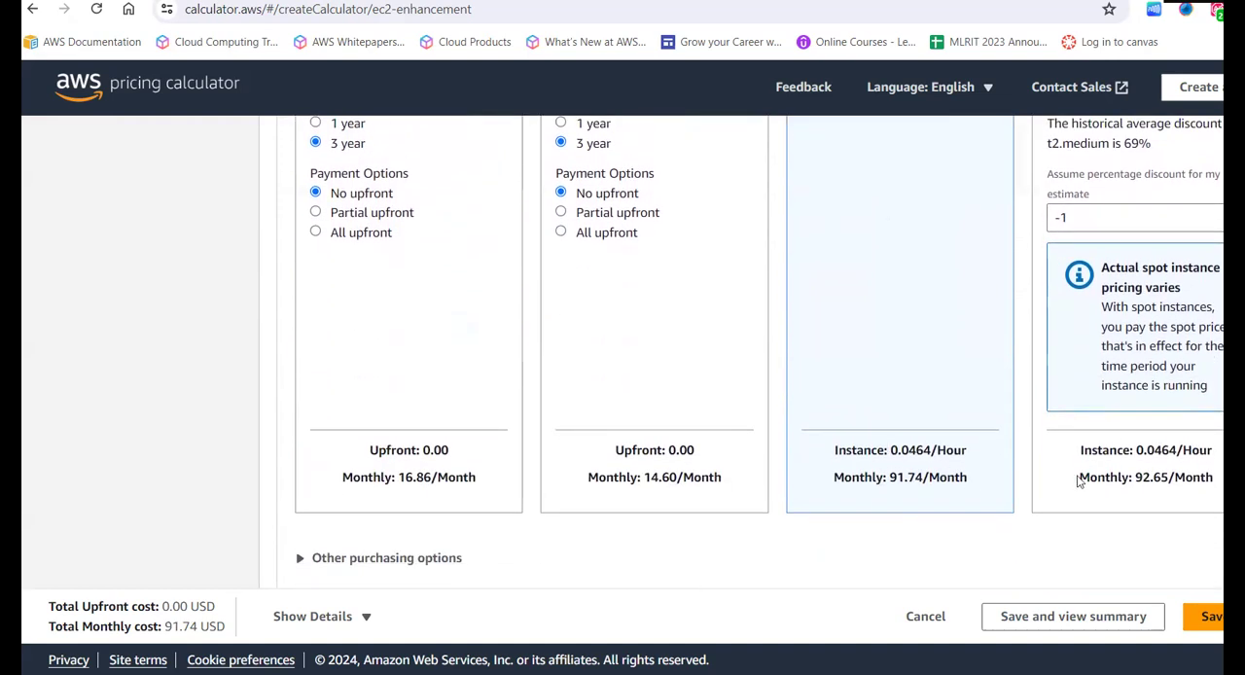
{"action": "scroll", "coordinate": [954, 386], "scroll_direction": "up", "scroll_amount": 2}
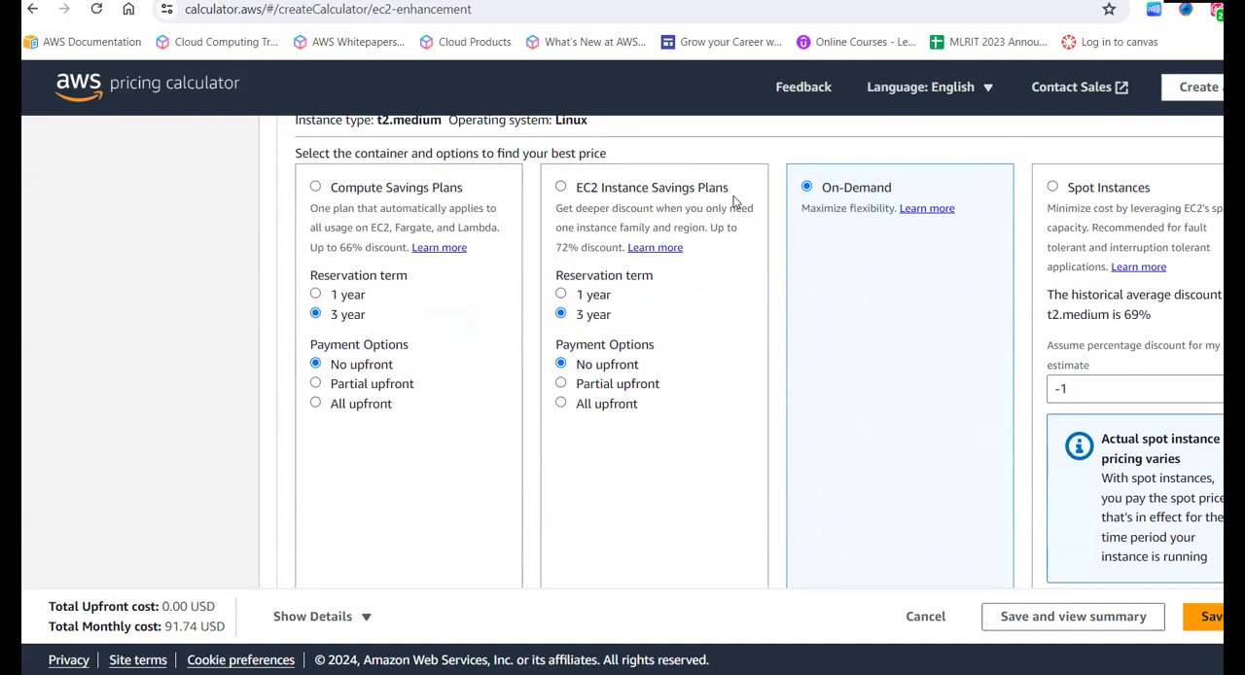
{"action": "scroll", "coordinate": [735, 201], "scroll_direction": "down", "scroll_amount": 3}
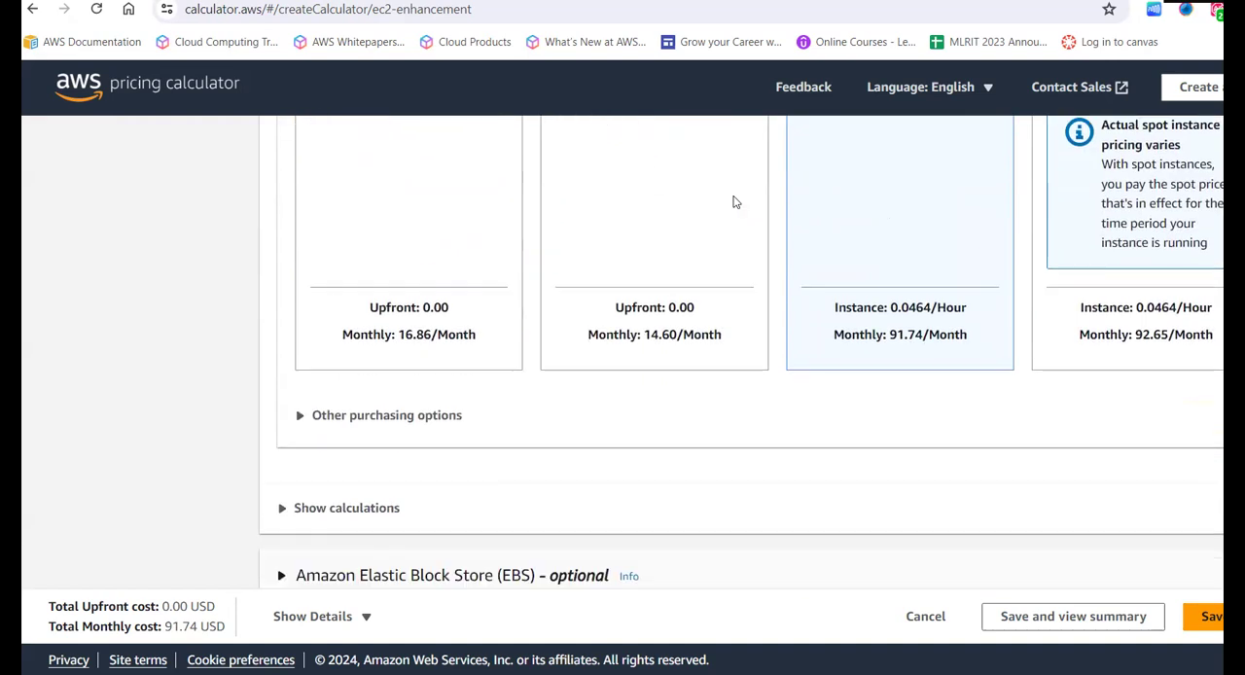
{"action": "scroll", "coordinate": [729, 323], "scroll_direction": "up", "scroll_amount": 4}
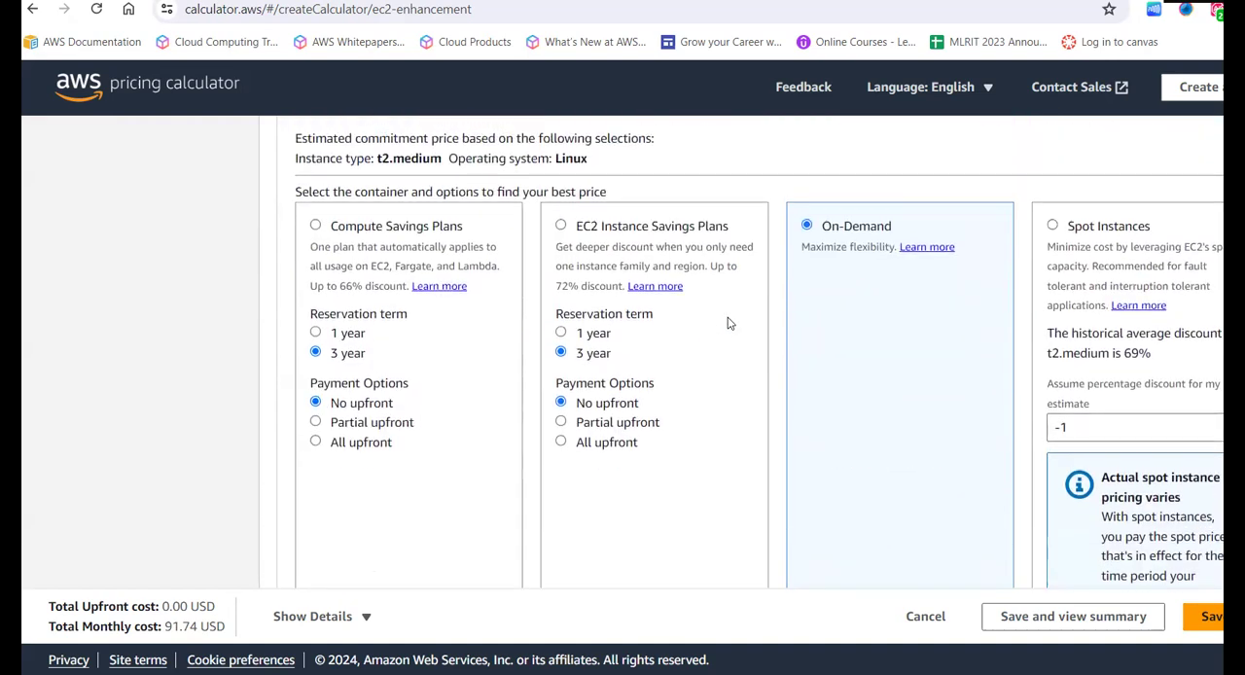
{"action": "scroll", "coordinate": [694, 389], "scroll_direction": "down", "scroll_amount": 3}
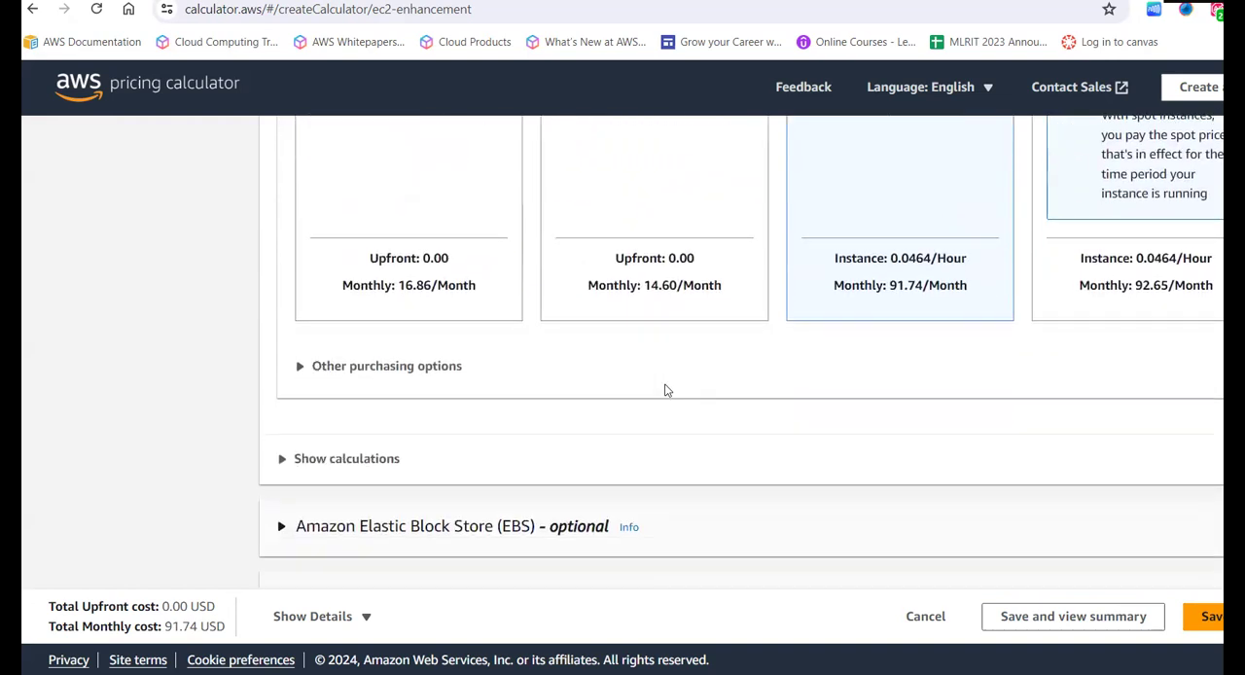
- Reveal the other purchasing options and switch the t2.medium payment option to Compute Savings Plans
{"action": "left_click", "coordinate": [301, 369]}
{"action": "scroll", "coordinate": [301, 376], "scroll_direction": "down", "scroll_amount": 2}
{"action": "scroll", "coordinate": [302, 377], "scroll_direction": "up", "scroll_amount": 1}
{"action": "scroll", "coordinate": [301, 377], "scroll_direction": "up", "scroll_amount": 4}
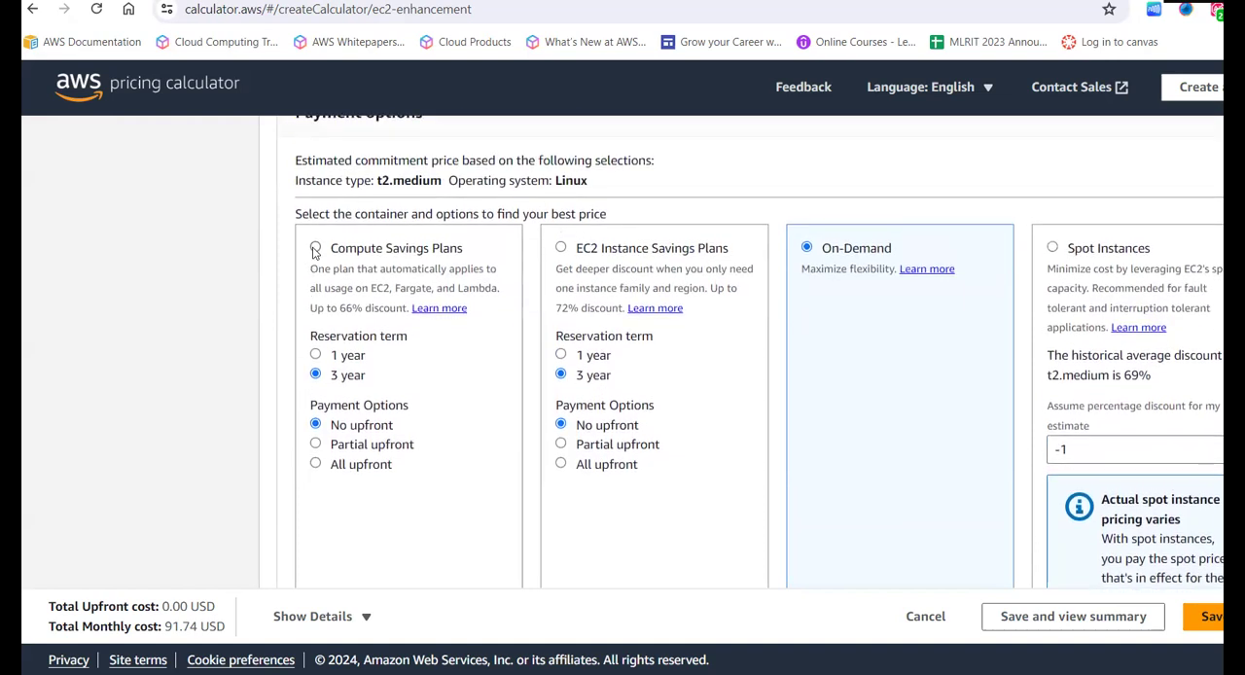
{"action": "left_click", "coordinate": [315, 248]}
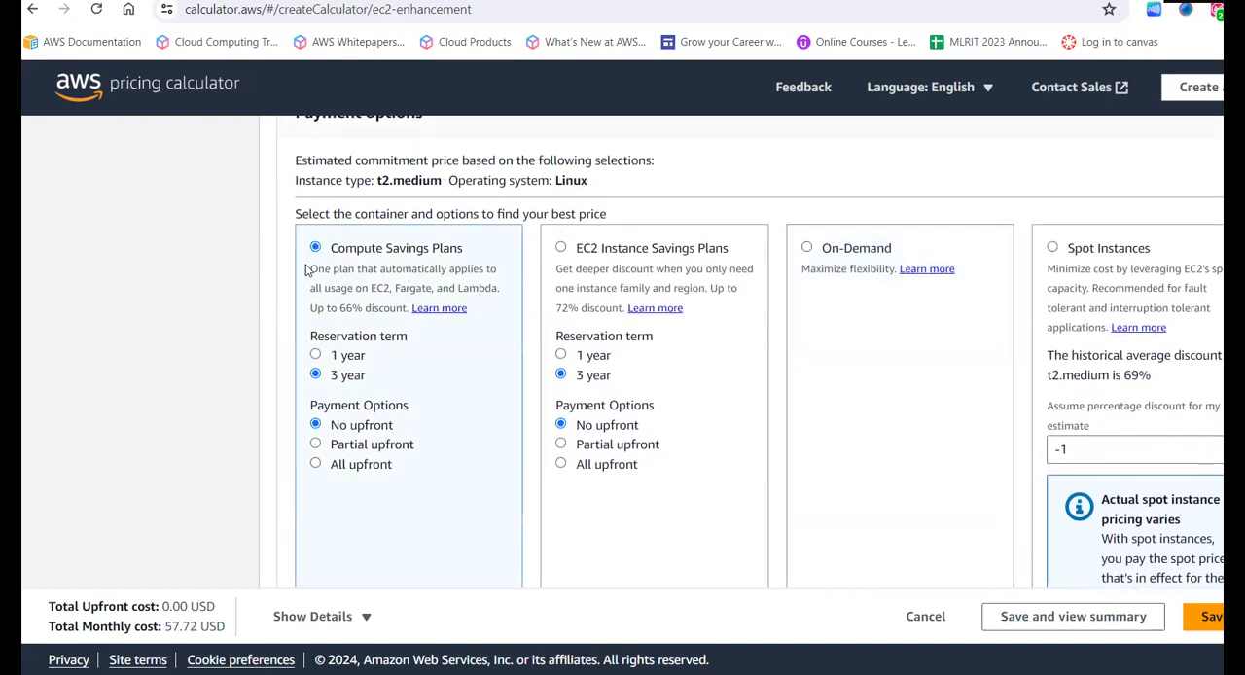
- Check the maximum discount, reservation term, upfront cost and monthly cost of Compute Savings Plans
{"action": "scroll", "coordinate": [321, 248], "scroll_direction": "down", "scroll_amount": 1}
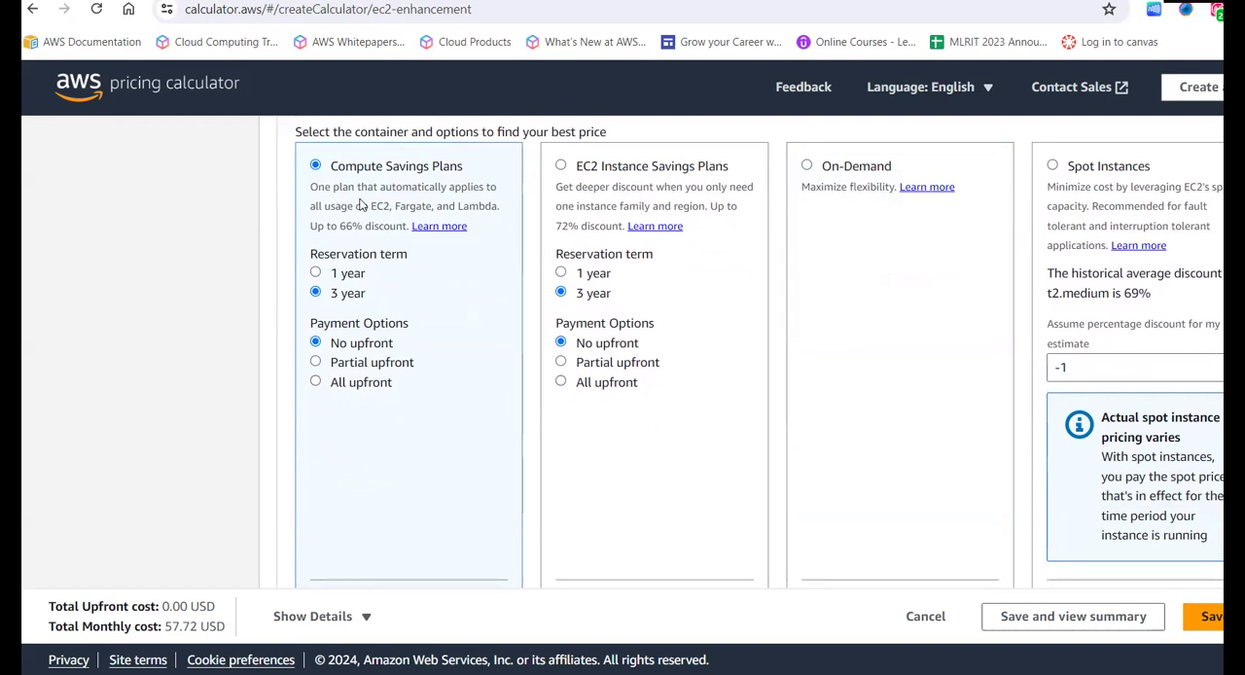
{"action": "scroll", "coordinate": [360, 203], "scroll_direction": "down", "scroll_amount": 1}
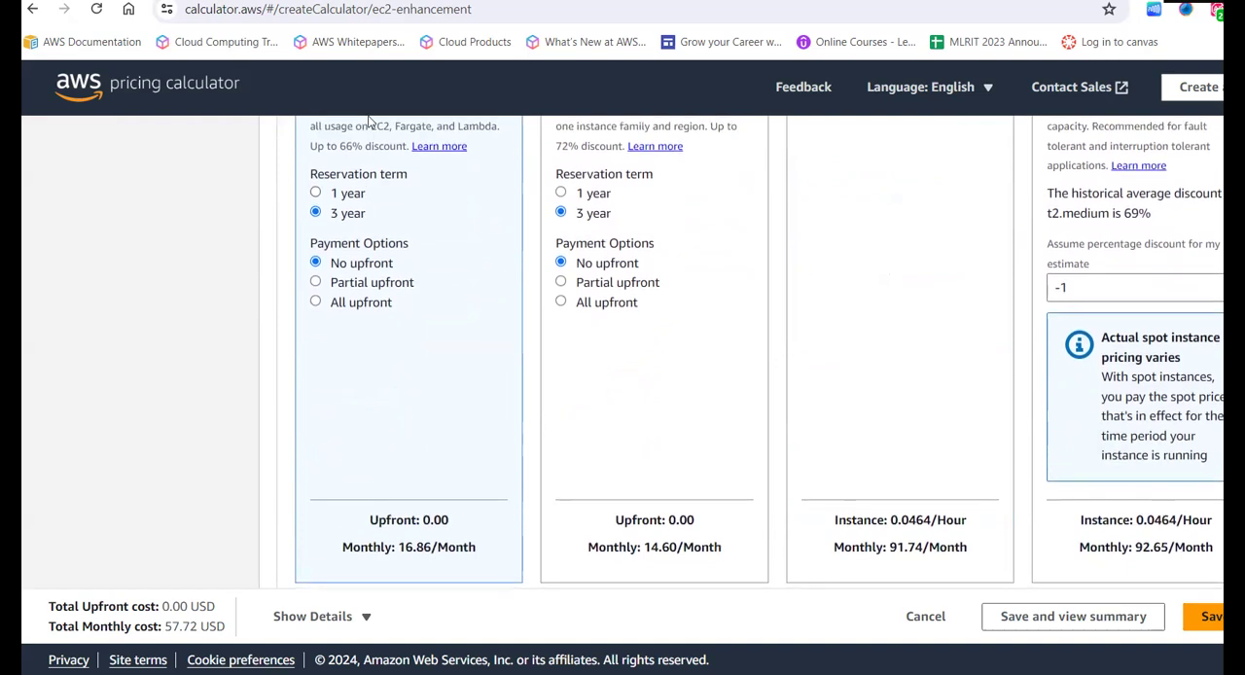
{"action": "left_click_drag", "start_coordinate": [338, 146], "coordinate": [397, 146]}
{"action": "left_click", "coordinate": [350, 231]}
{"action": "scroll", "coordinate": [325, 282], "scroll_direction": "up", "scroll_amount": 1}
{"action": "scroll", "coordinate": [315, 316], "scroll_direction": "down", "scroll_amount": 2}
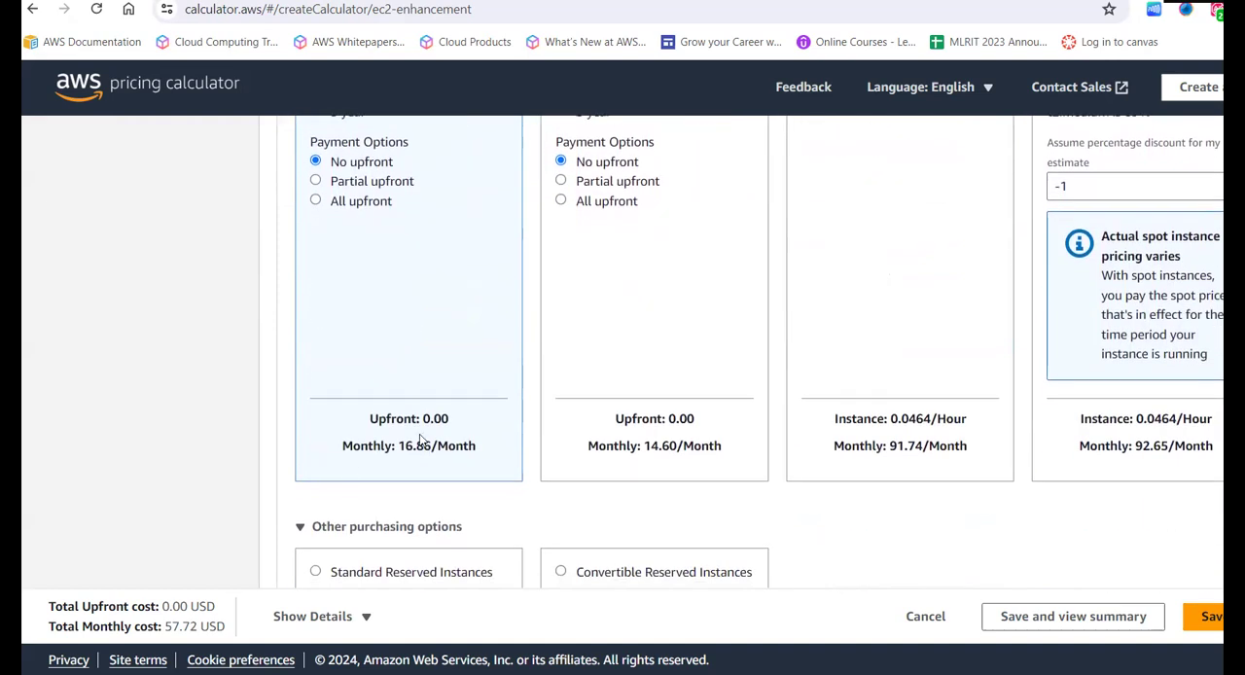
{"action": "left_click_drag", "start_coordinate": [403, 445], "coordinate": [431, 445]}
{"action": "left_click", "coordinate": [431, 445]}
{"action": "scroll", "coordinate": [470, 488], "scroll_direction": "down", "scroll_amount": 2}
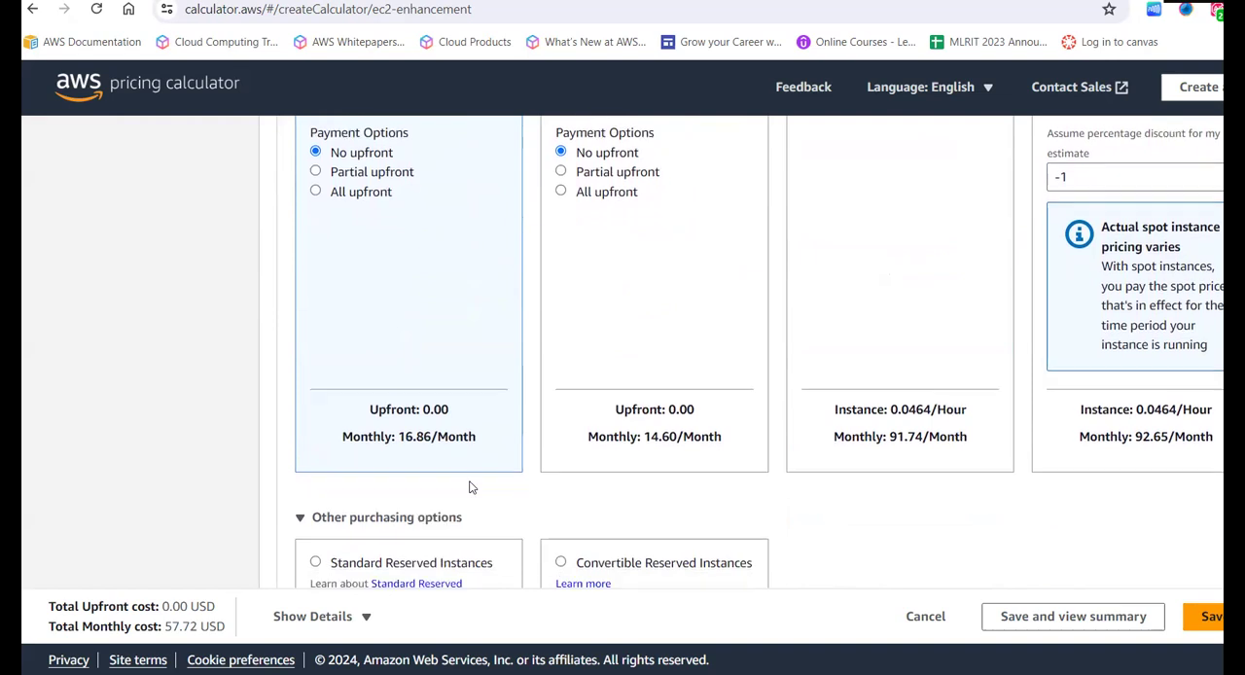
- Compare the terms and costs of Standard Reserved Instances and Convertible Reserved Instances under the other purchasing options
{"action": "scroll", "coordinate": [469, 487], "scroll_direction": "down", "scroll_amount": 2}
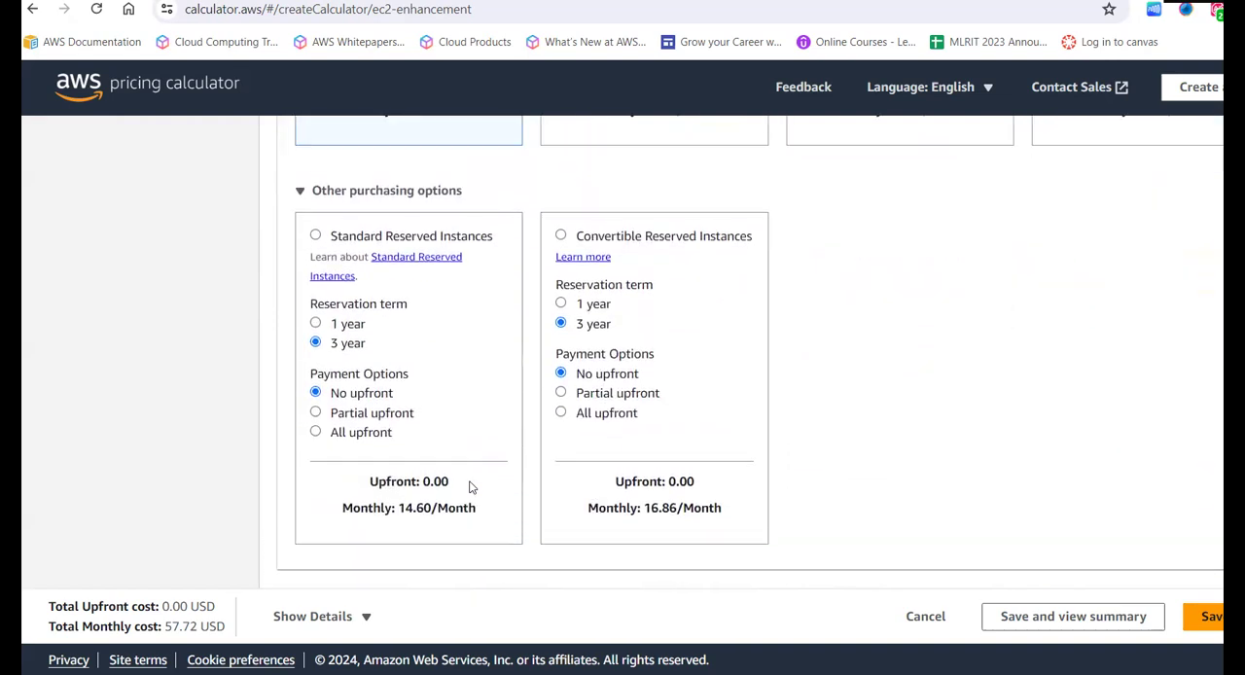
{"action": "scroll", "coordinate": [470, 488], "scroll_direction": "down", "scroll_amount": 1}
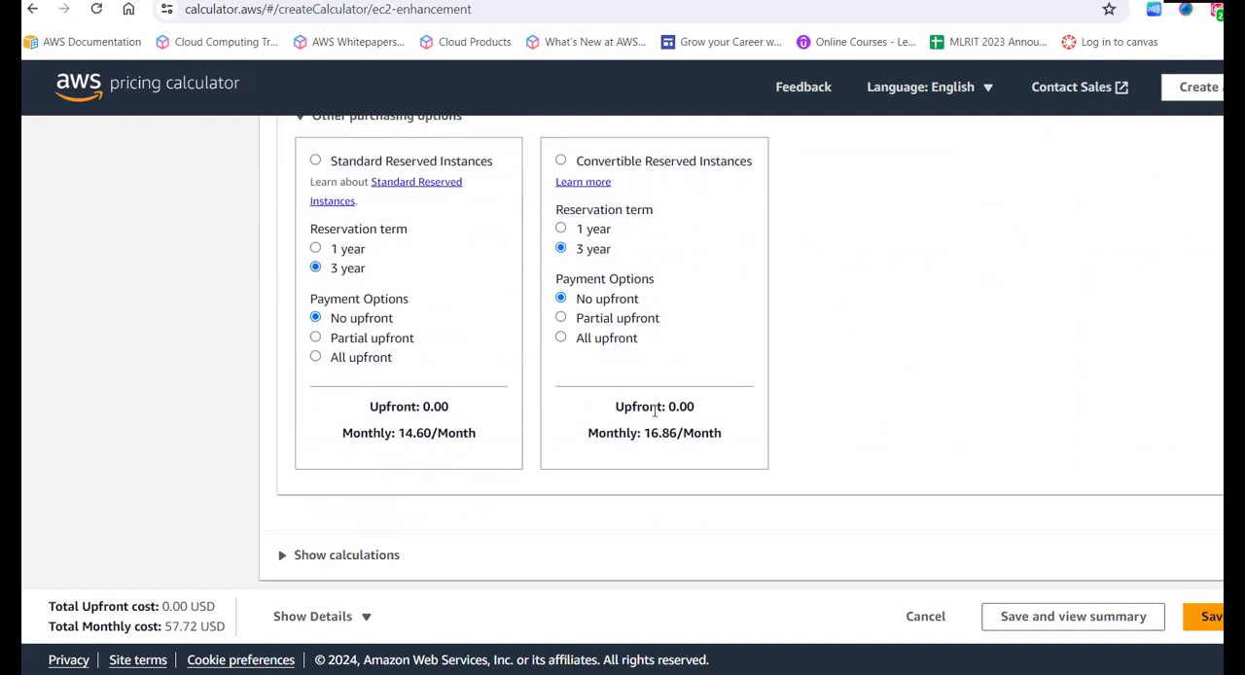
{"action": "scroll", "coordinate": [583, 403], "scroll_direction": "down", "scroll_amount": 1}
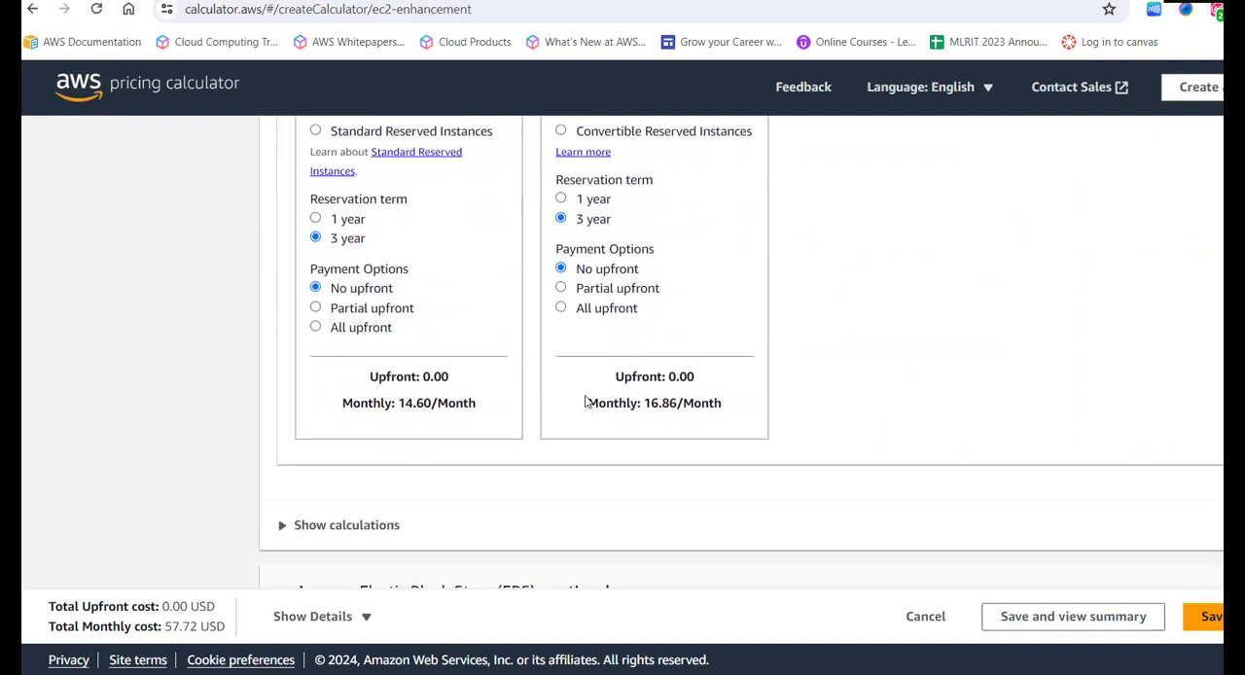
{"action": "scroll", "coordinate": [526, 248], "scroll_direction": "up", "scroll_amount": 2}
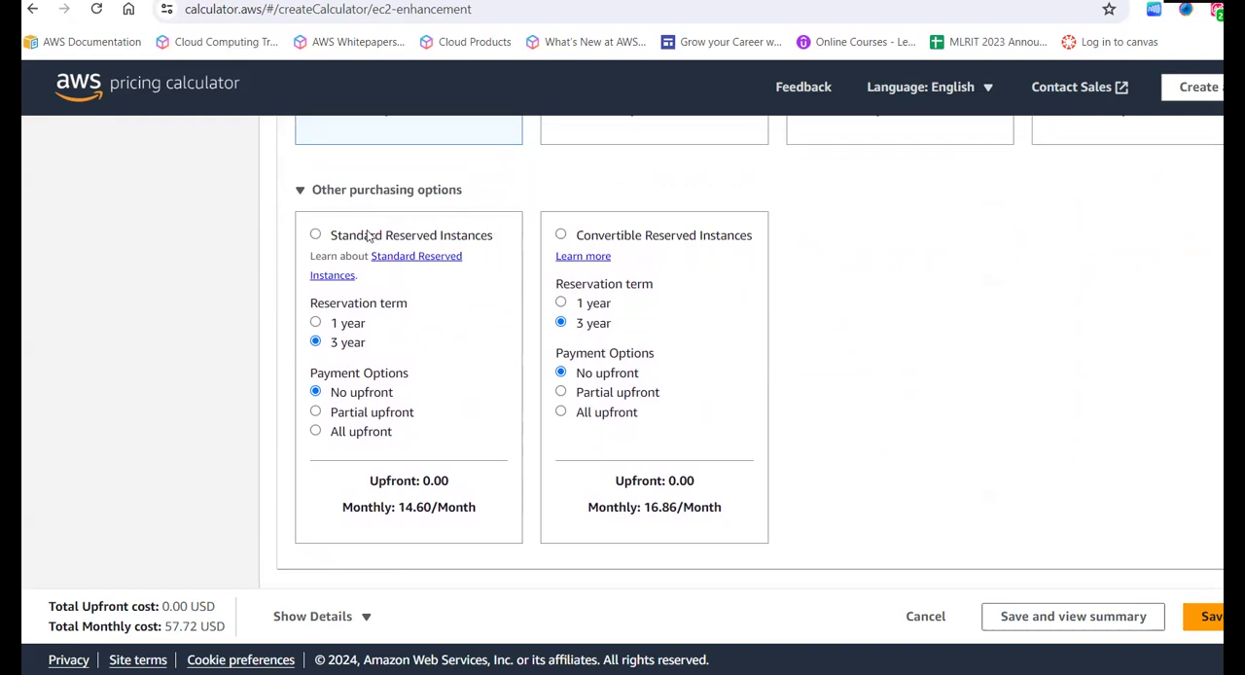
{"action": "left_click_drag", "start_coordinate": [370, 236], "coordinate": [486, 242]}
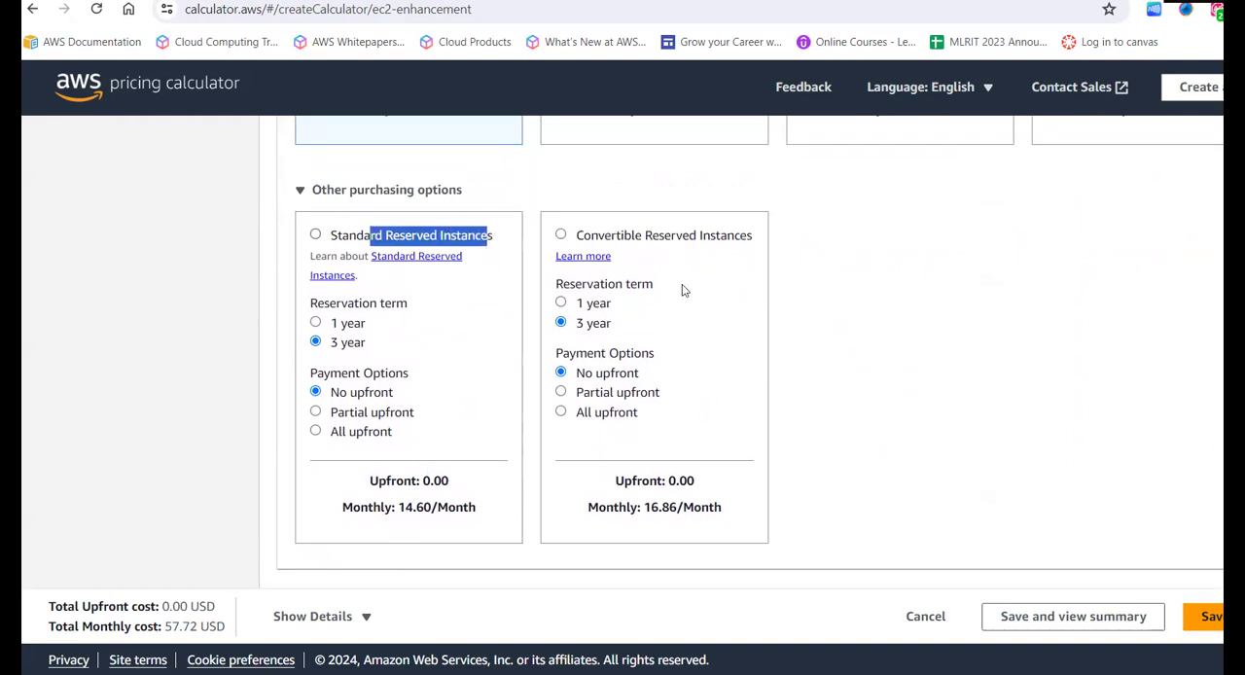
{"action": "left_click_drag", "start_coordinate": [597, 235], "coordinate": [709, 237]}
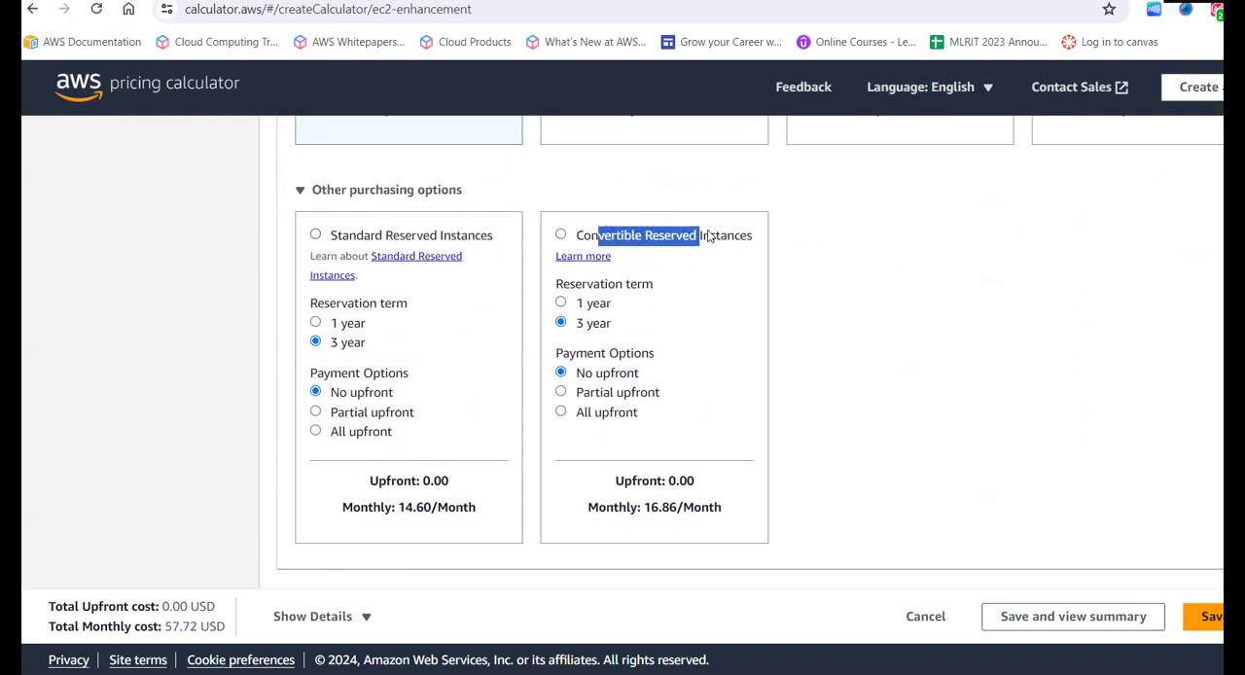
{"action": "left_click", "coordinate": [888, 343]}
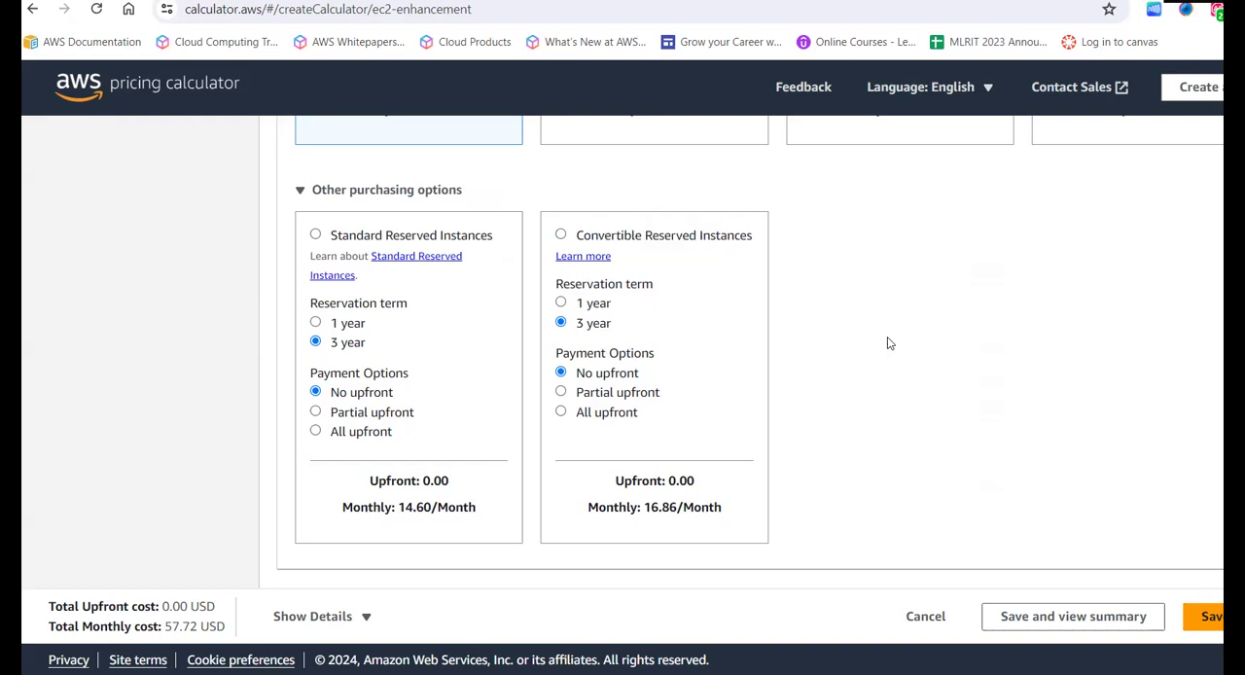
- Review the EC2 cost calculations, covering the breakeven analysis, utilization summary and total monthly cost, and collapse them again
{"action": "scroll", "coordinate": [888, 342], "scroll_direction": "down", "scroll_amount": 2}
{"action": "scroll", "coordinate": [829, 417], "scroll_direction": "down", "scroll_amount": 2}
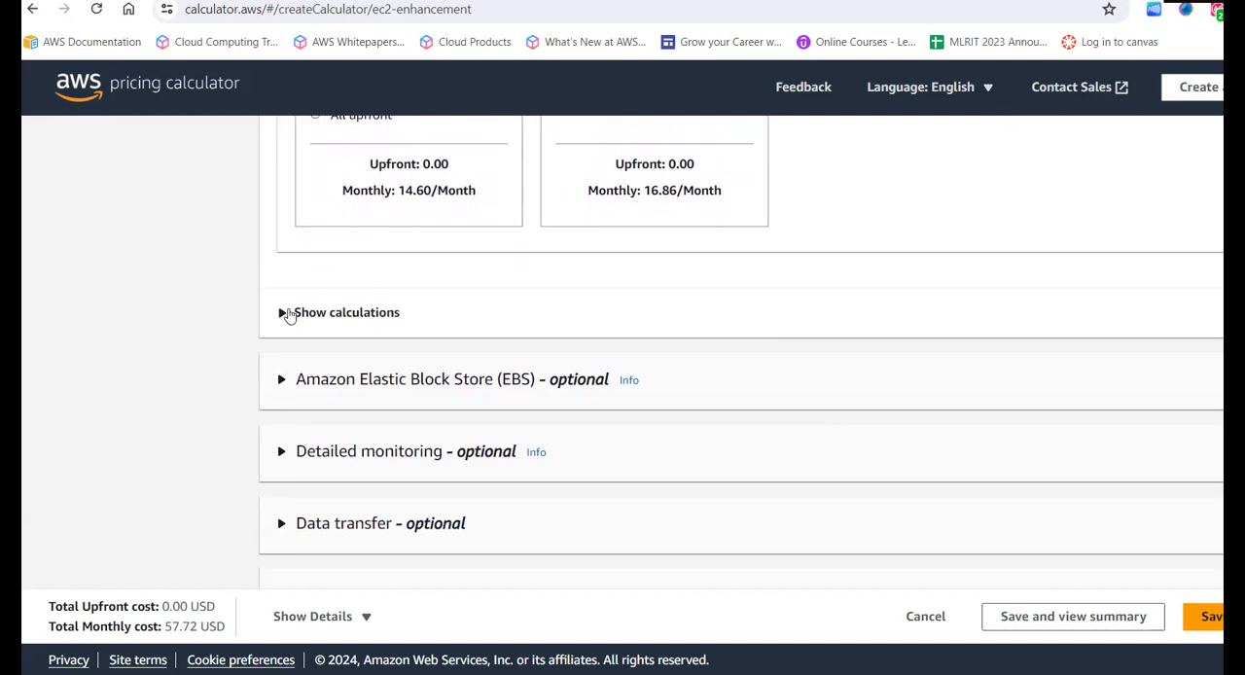
{"action": "left_click", "coordinate": [288, 313]}
{"action": "scroll", "coordinate": [322, 362], "scroll_direction": "down", "scroll_amount": 1}
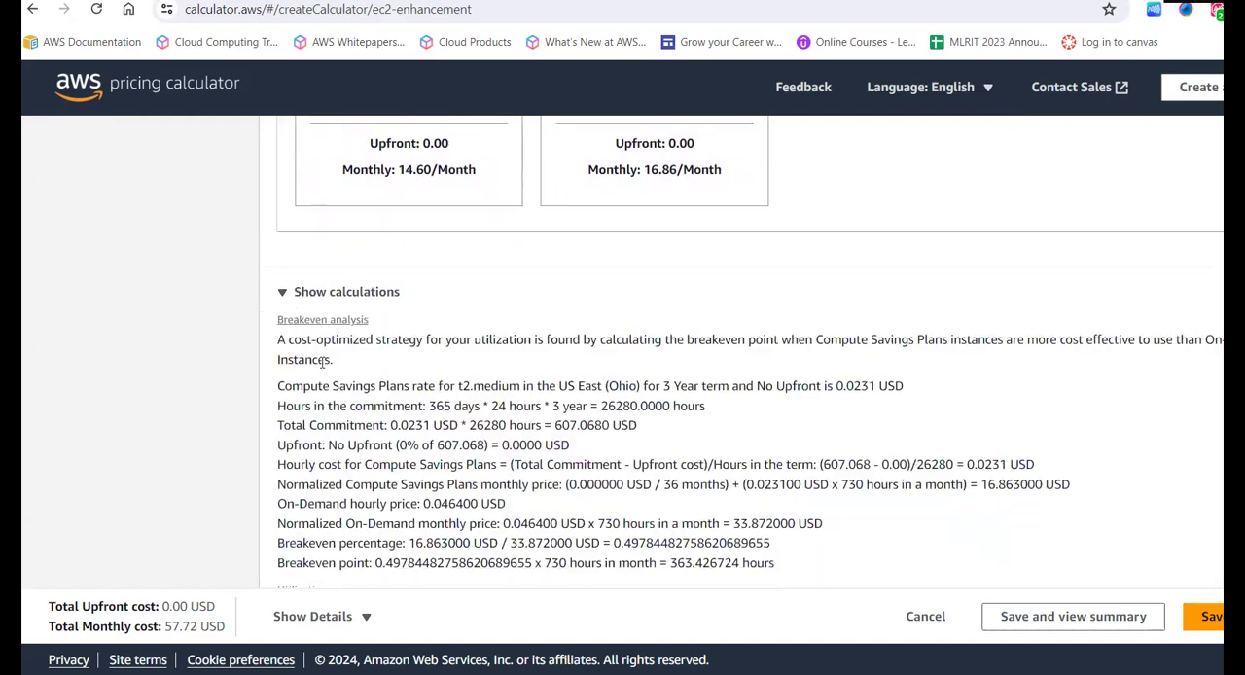
{"action": "scroll", "coordinate": [322, 362], "scroll_direction": "down", "scroll_amount": 5}
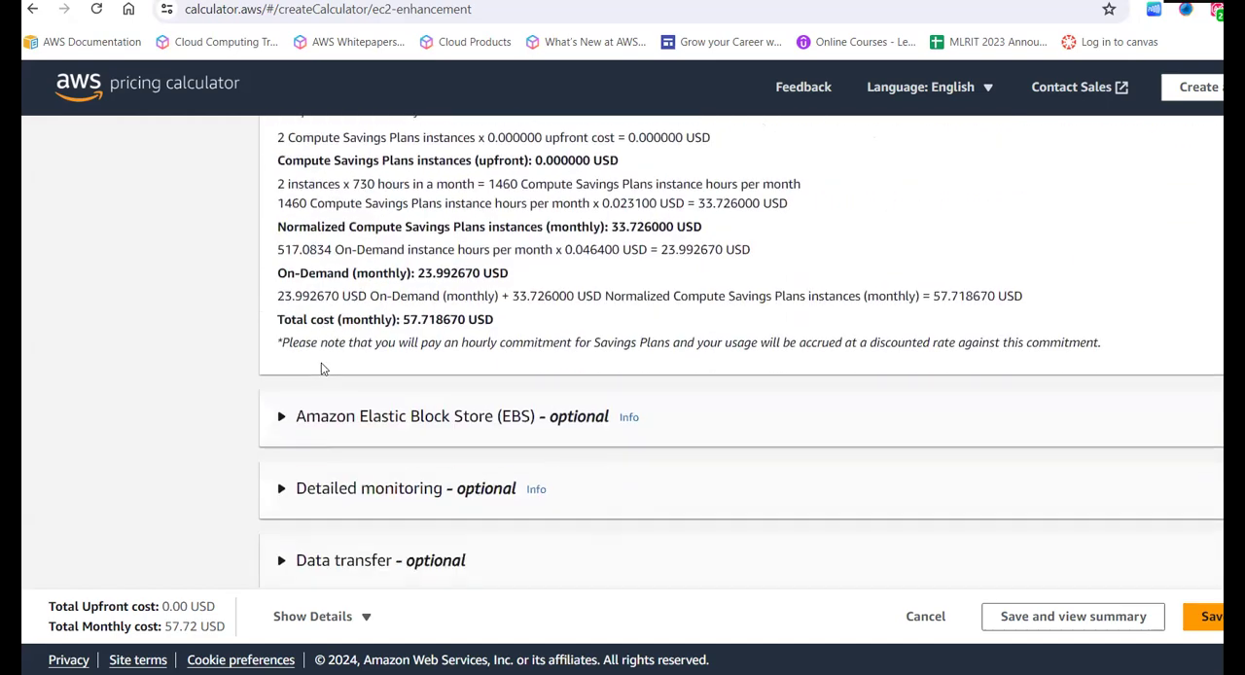
{"action": "scroll", "coordinate": [322, 367], "scroll_direction": "up", "scroll_amount": 3}
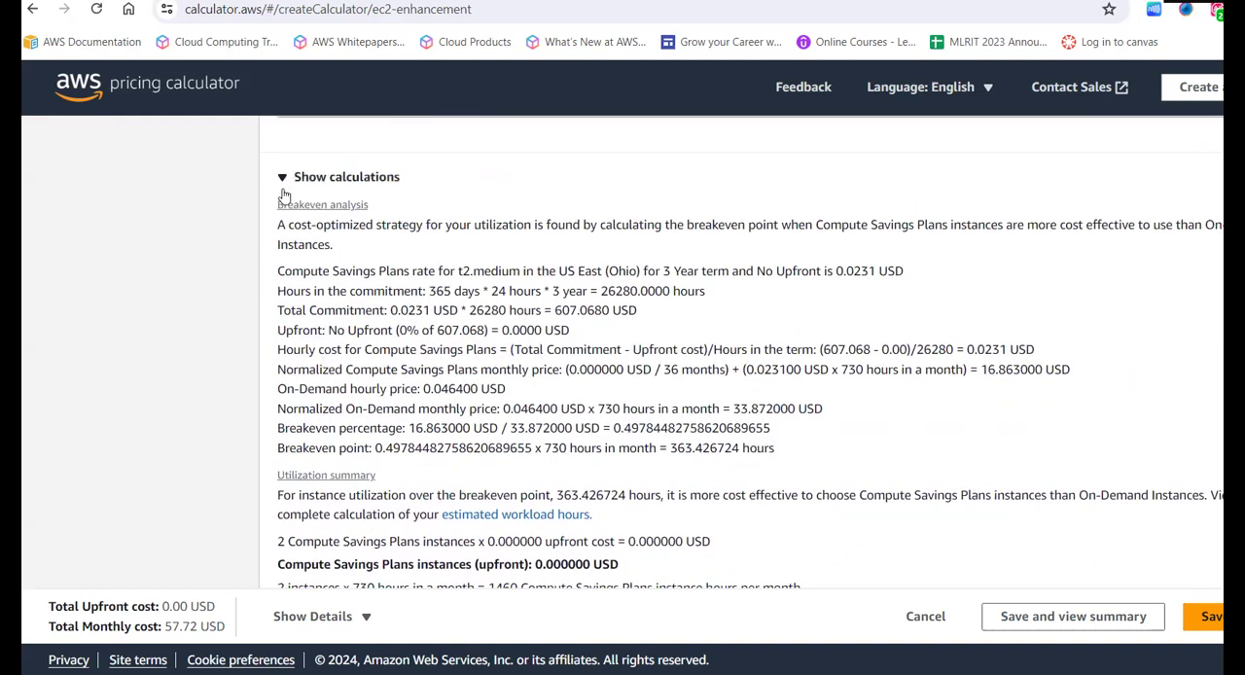
{"action": "scroll", "coordinate": [327, 325], "scroll_direction": "down", "scroll_amount": 2}
{"action": "scroll", "coordinate": [327, 321], "scroll_direction": "up", "scroll_amount": 1}
{"action": "scroll", "coordinate": [328, 317], "scroll_direction": "up", "scroll_amount": 2}
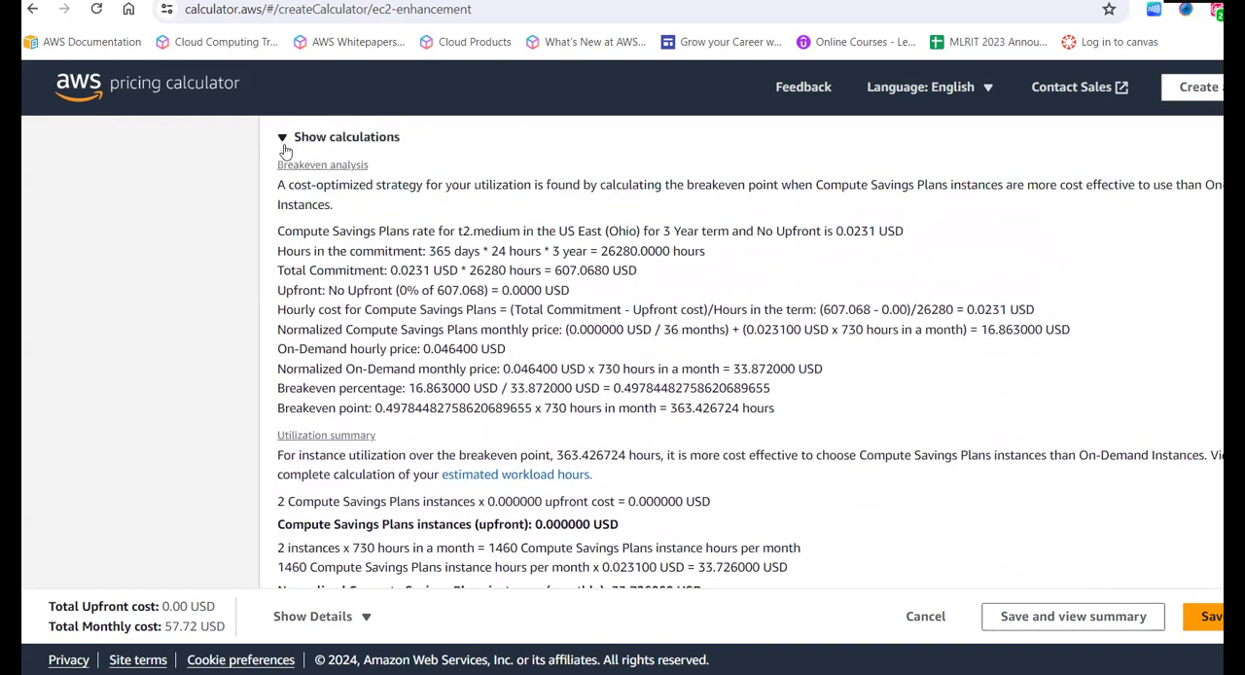
{"action": "left_click", "coordinate": [285, 144]}
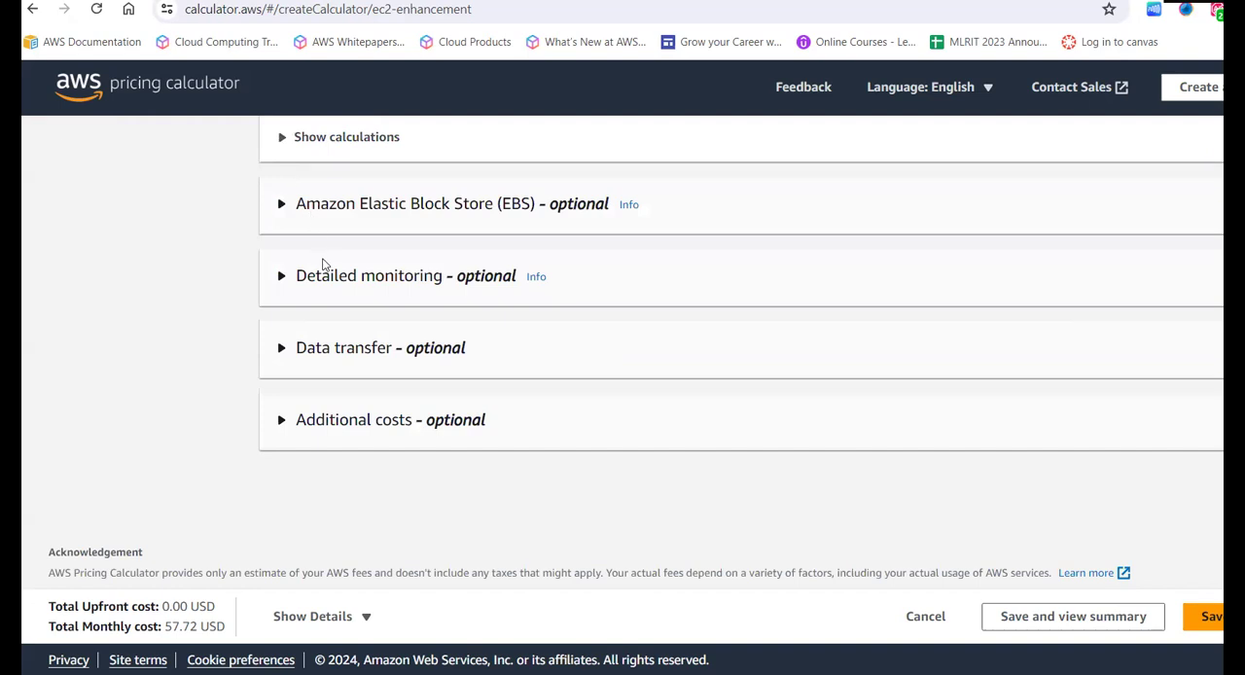
- Expand the optional Amazon Elastic Block Store (EBS) settings and enter a storage amount of 10 GB per instance
{"action": "left_click", "coordinate": [282, 206]}
{"action": "scroll", "coordinate": [372, 331], "scroll_direction": "down", "scroll_amount": 3}
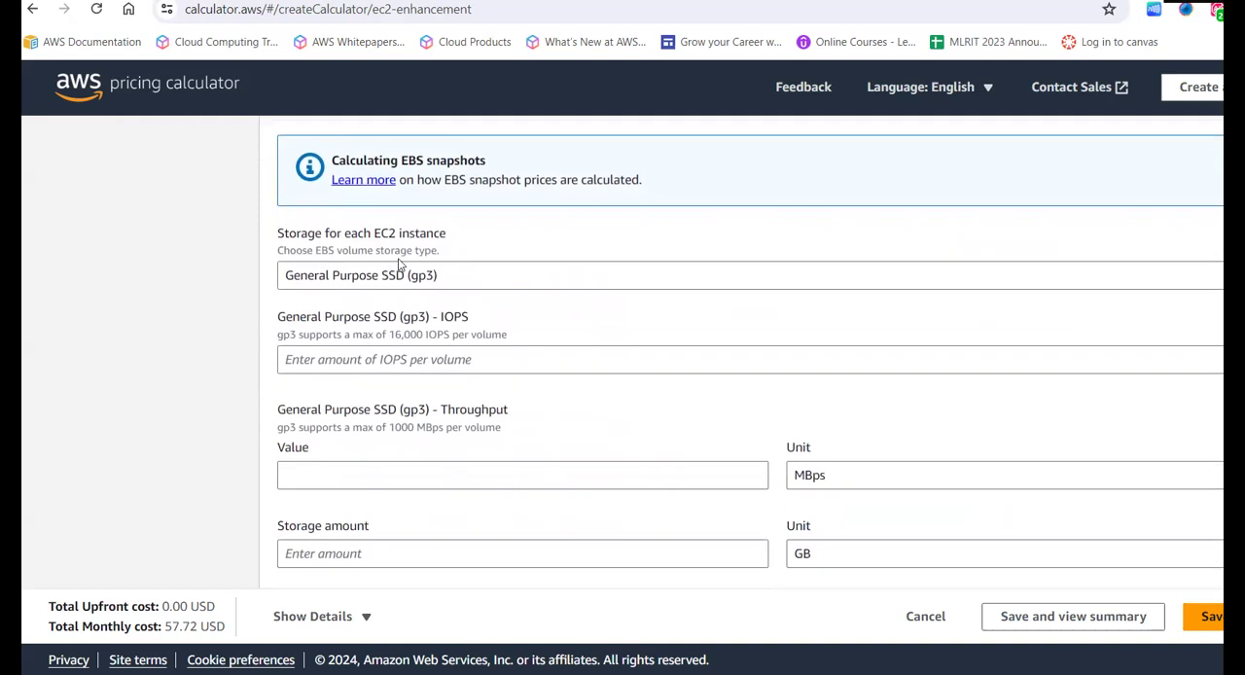
{"action": "scroll", "coordinate": [412, 346], "scroll_direction": "down", "scroll_amount": 1}
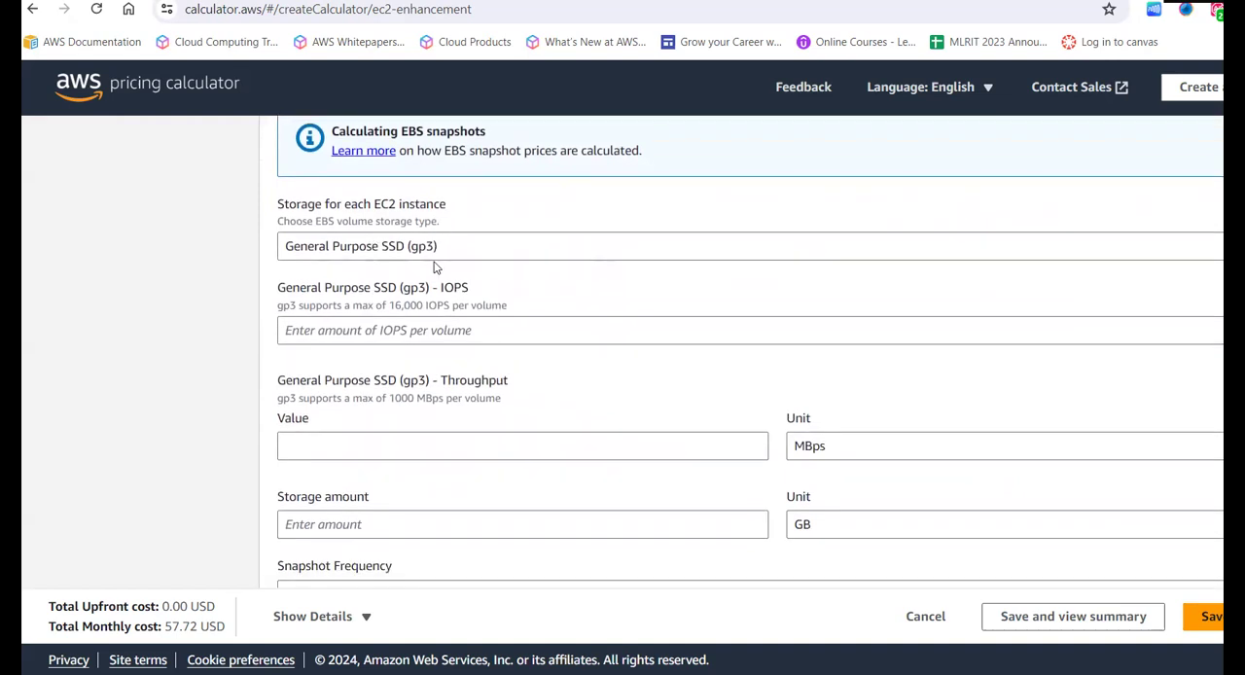
{"action": "scroll", "coordinate": [448, 302], "scroll_direction": "down", "scroll_amount": 1}
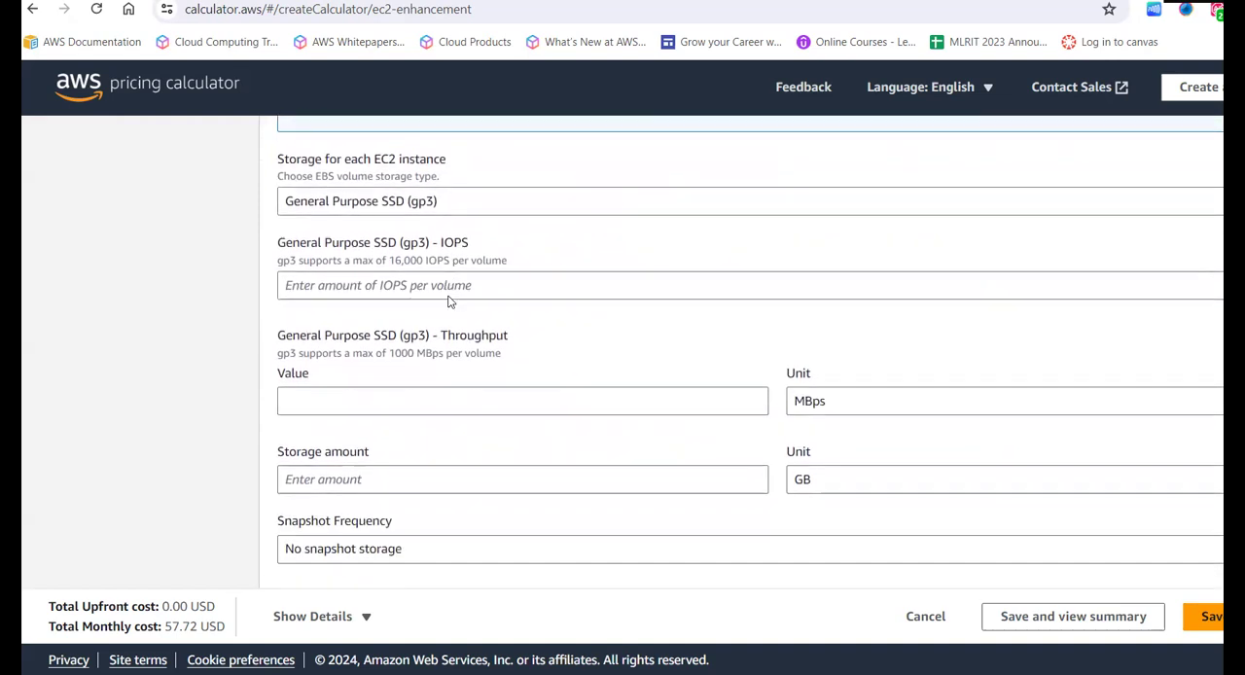
{"action": "scroll", "coordinate": [451, 302], "scroll_direction": "down", "scroll_amount": 1}
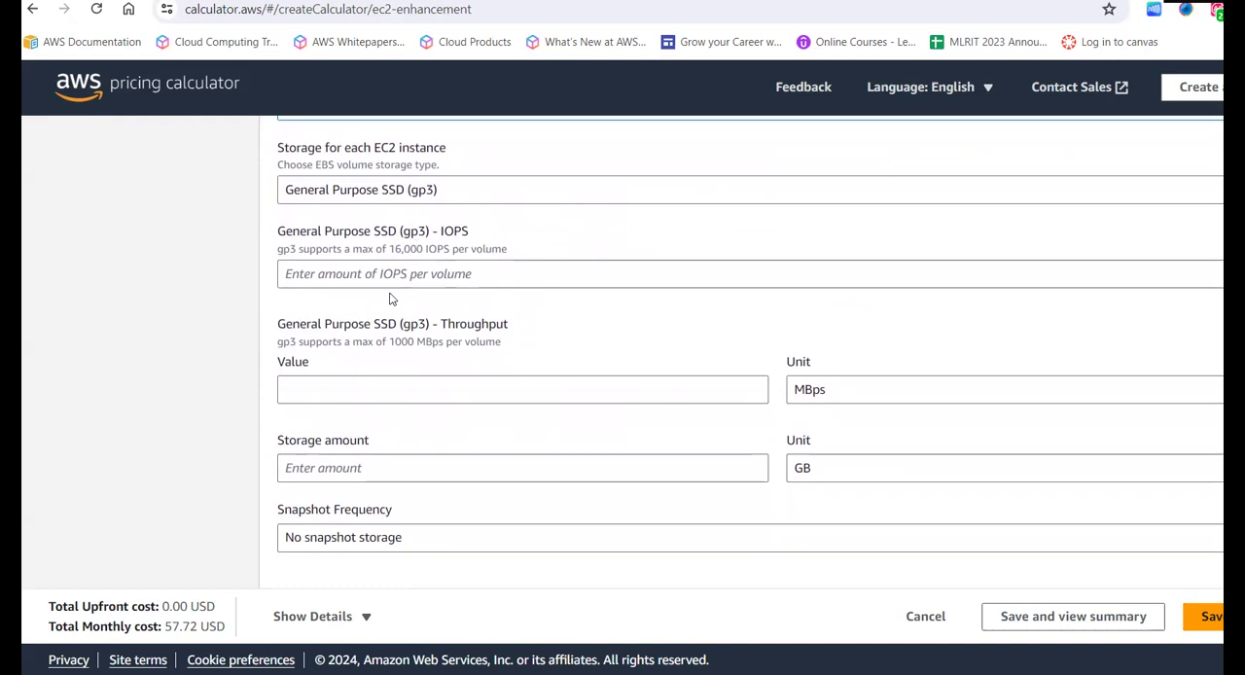
{"action": "scroll", "coordinate": [363, 439], "scroll_direction": "down", "scroll_amount": 1}
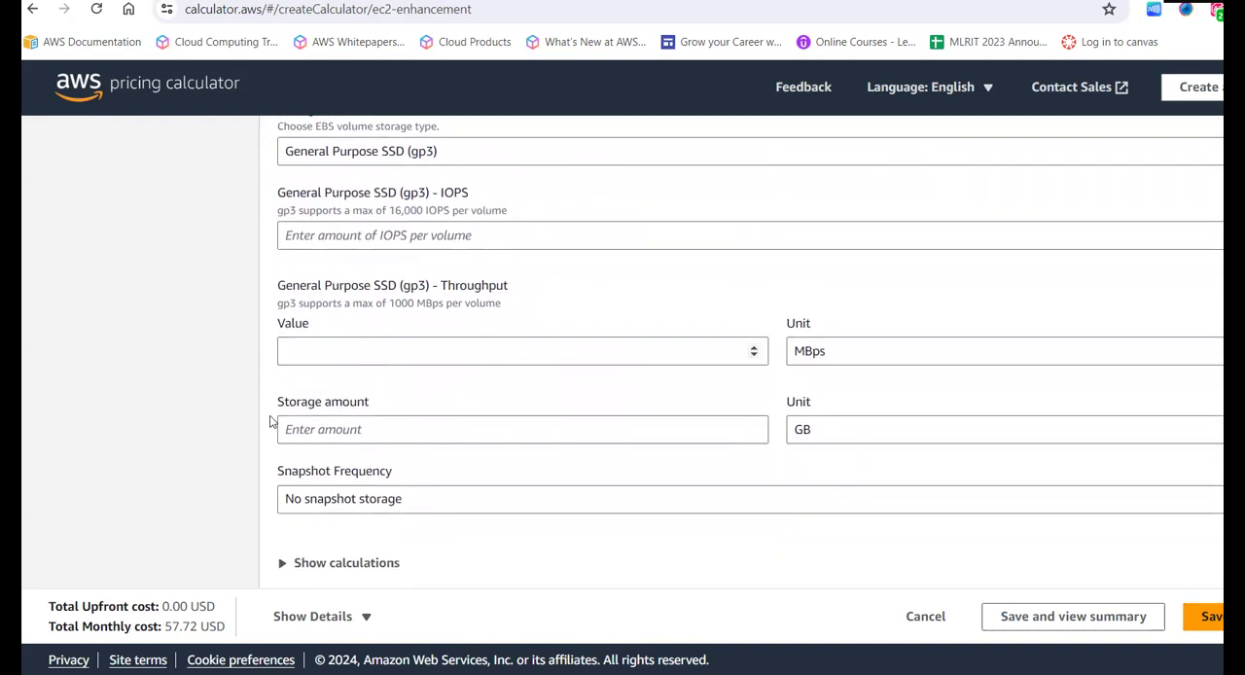
{"action": "left_click", "coordinate": [302, 431]}
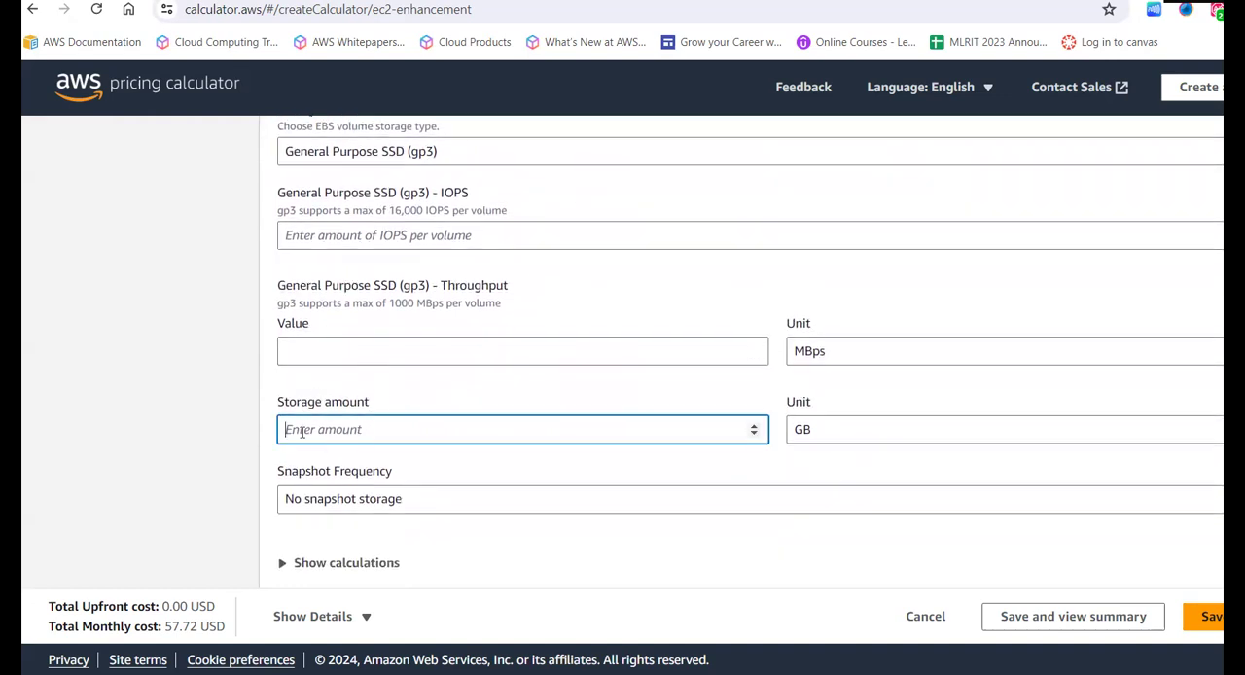
{"action": "type", "text": "10"}
{"action": "left_click", "coordinate": [194, 493]}
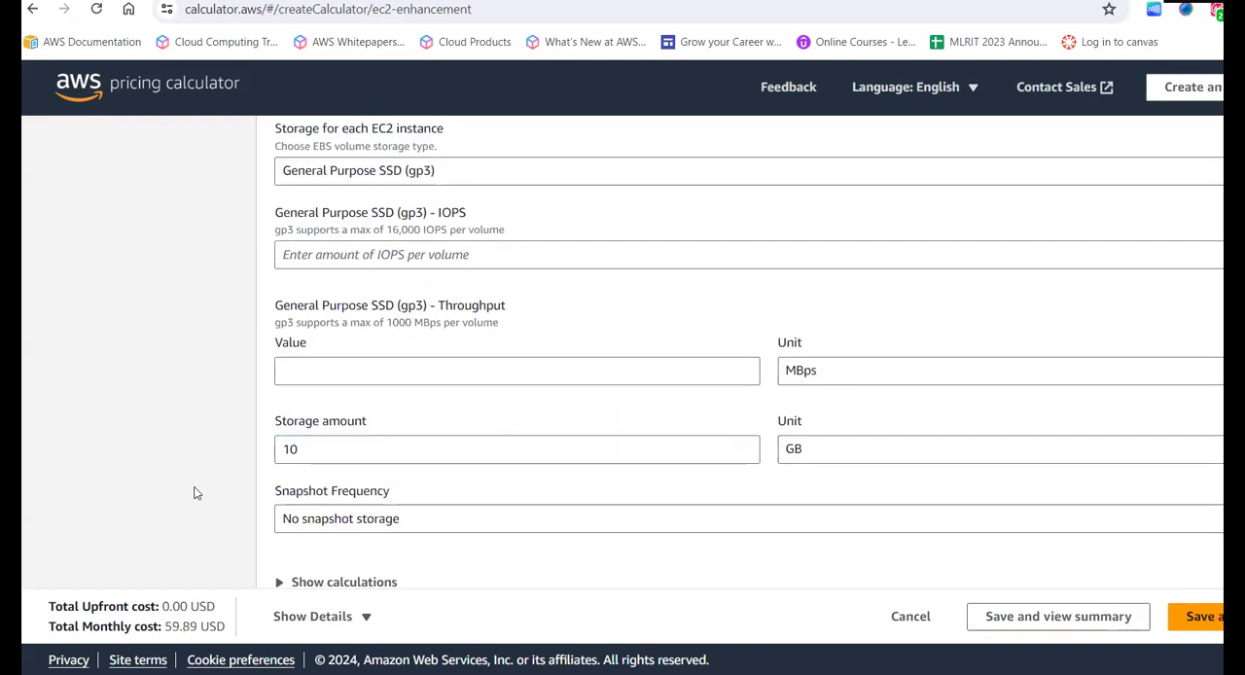
- Change the EBS storage amount for each EC2 instance to 20 GB
{"action": "left_click", "coordinate": [348, 450]}
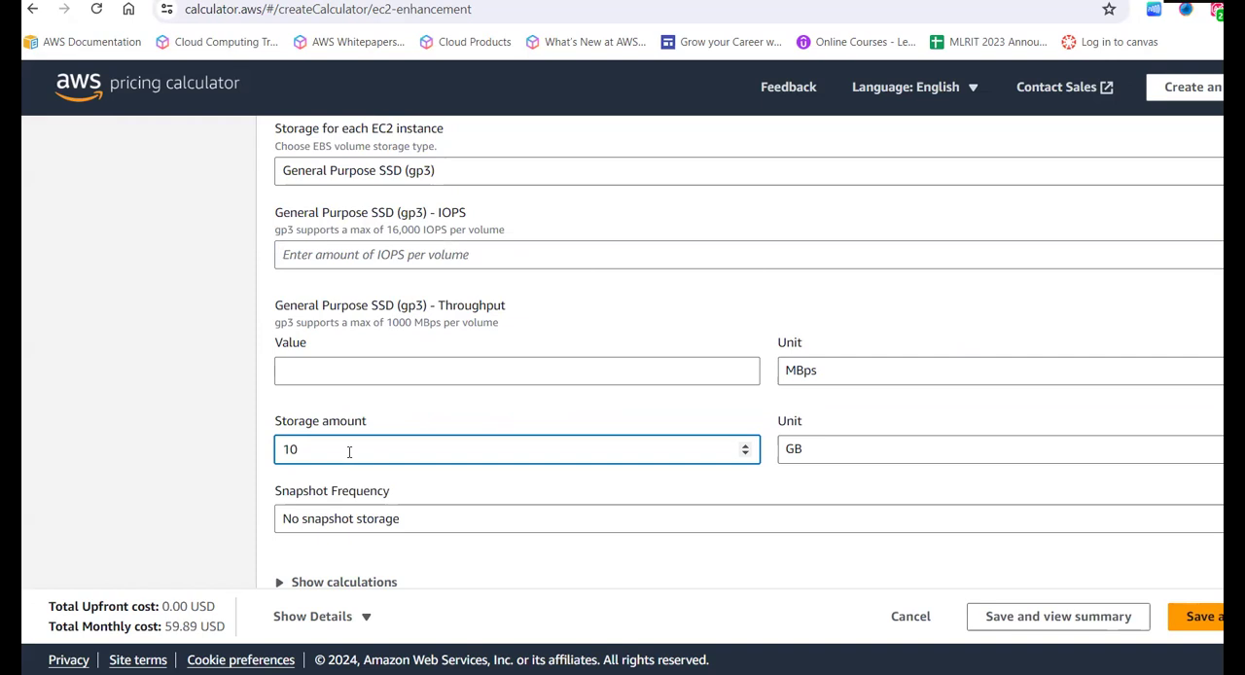
{"action": "type", "text": "0"}
{"action": "key", "text": "BackSpace"}
{"action": "key", "text": "BackSpace"}
{"action": "type", "text": "2"}
{"action": "left_click", "coordinate": [166, 470]}
- Expand the optional data transfer settings and enter inbound data transfer from Internet (free) of 1 TB per month
{"action": "scroll", "coordinate": [166, 470], "scroll_direction": "down", "scroll_amount": 1}
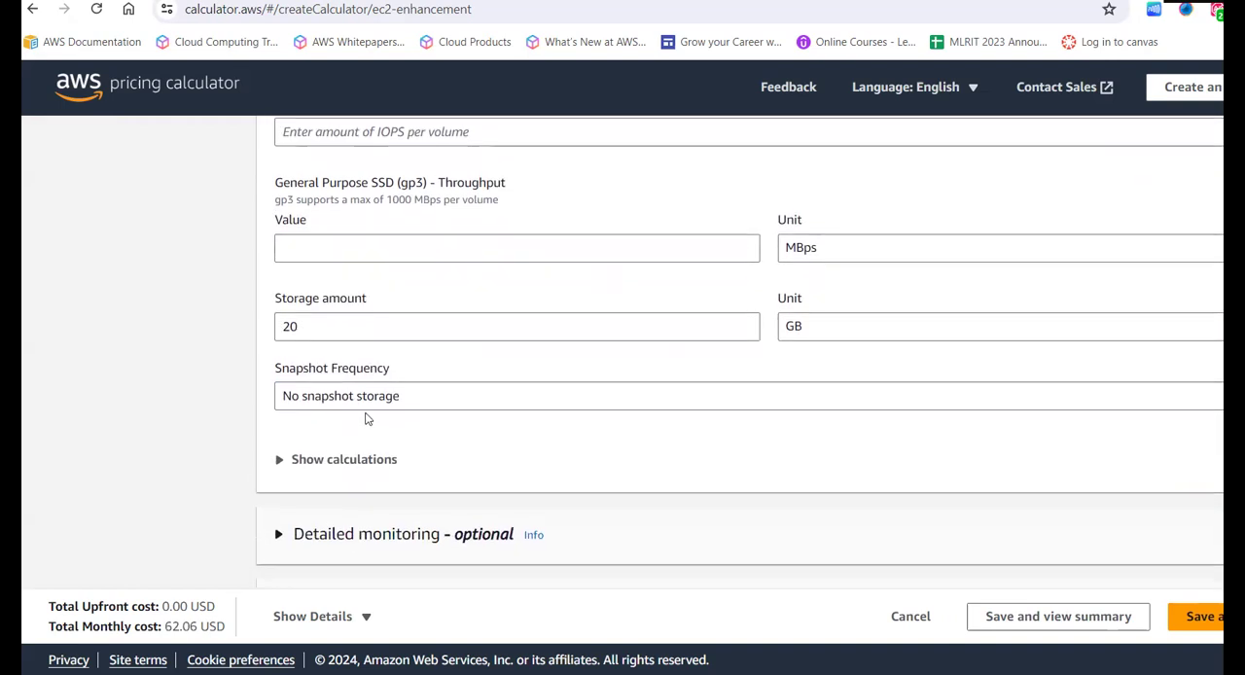
{"action": "scroll", "coordinate": [264, 473], "scroll_direction": "down", "scroll_amount": 2}
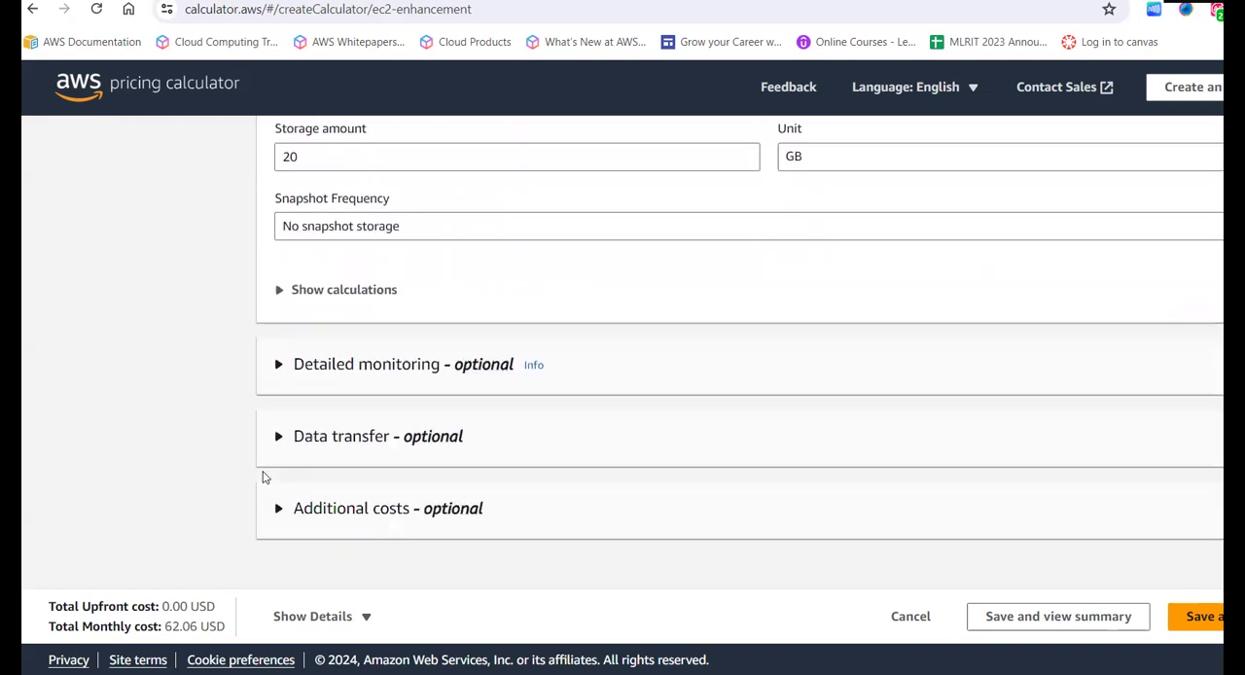
{"action": "scroll", "coordinate": [263, 477], "scroll_direction": "down", "scroll_amount": 2}
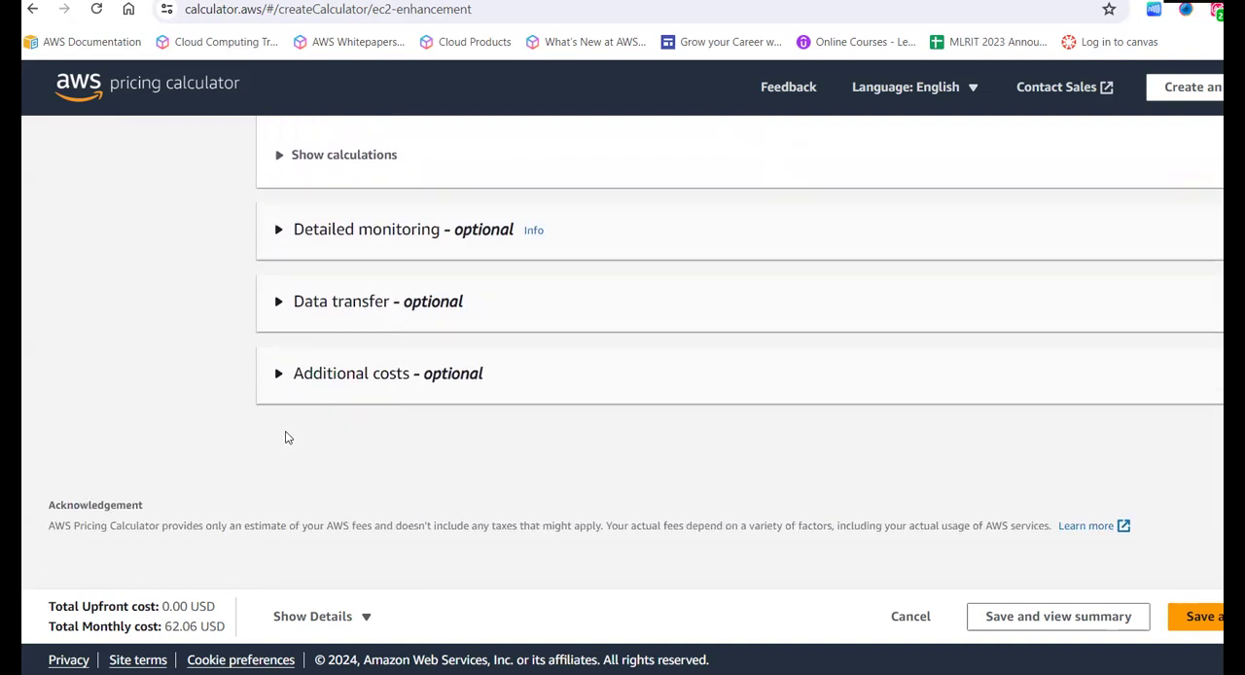
{"action": "left_click", "coordinate": [273, 307]}
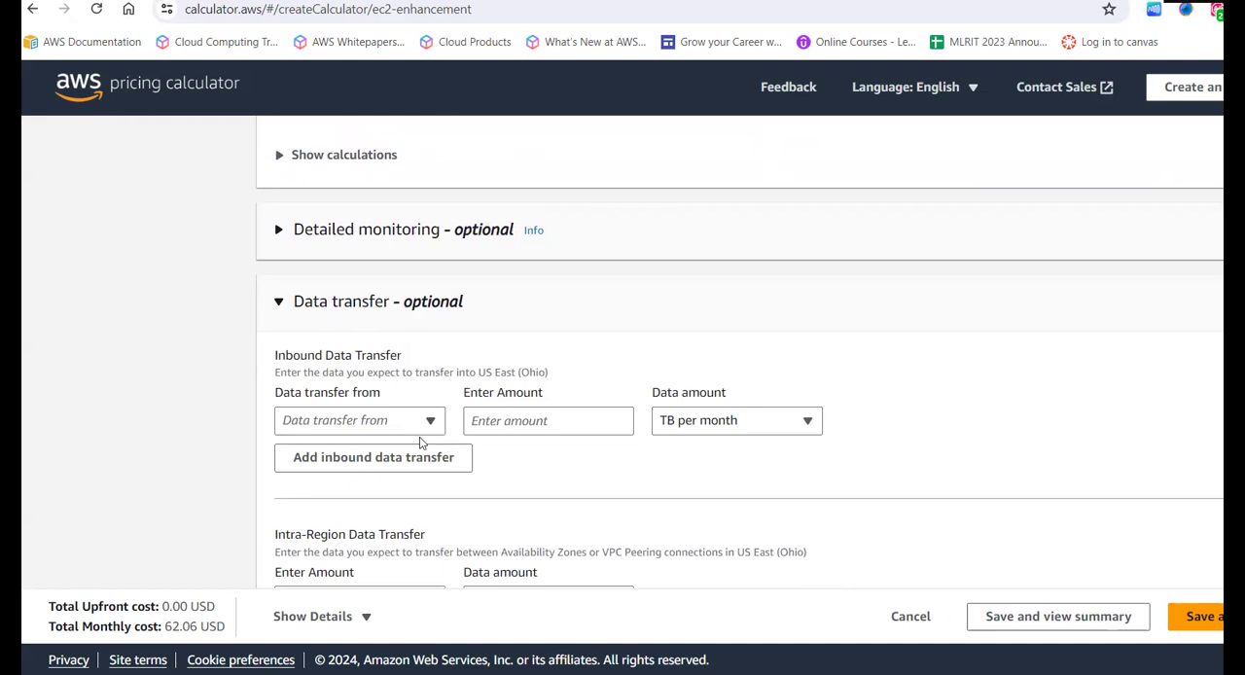
{"action": "left_click", "coordinate": [418, 424]}
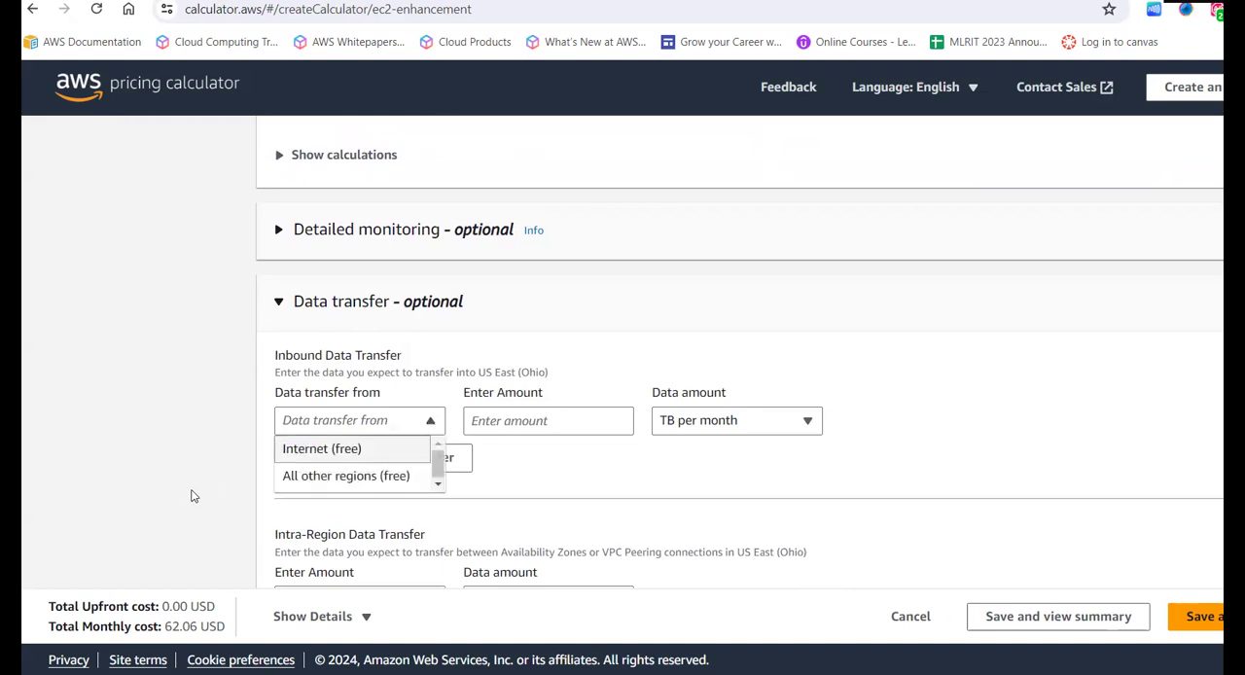
{"action": "scroll", "coordinate": [192, 496], "scroll_direction": "down", "scroll_amount": 2}
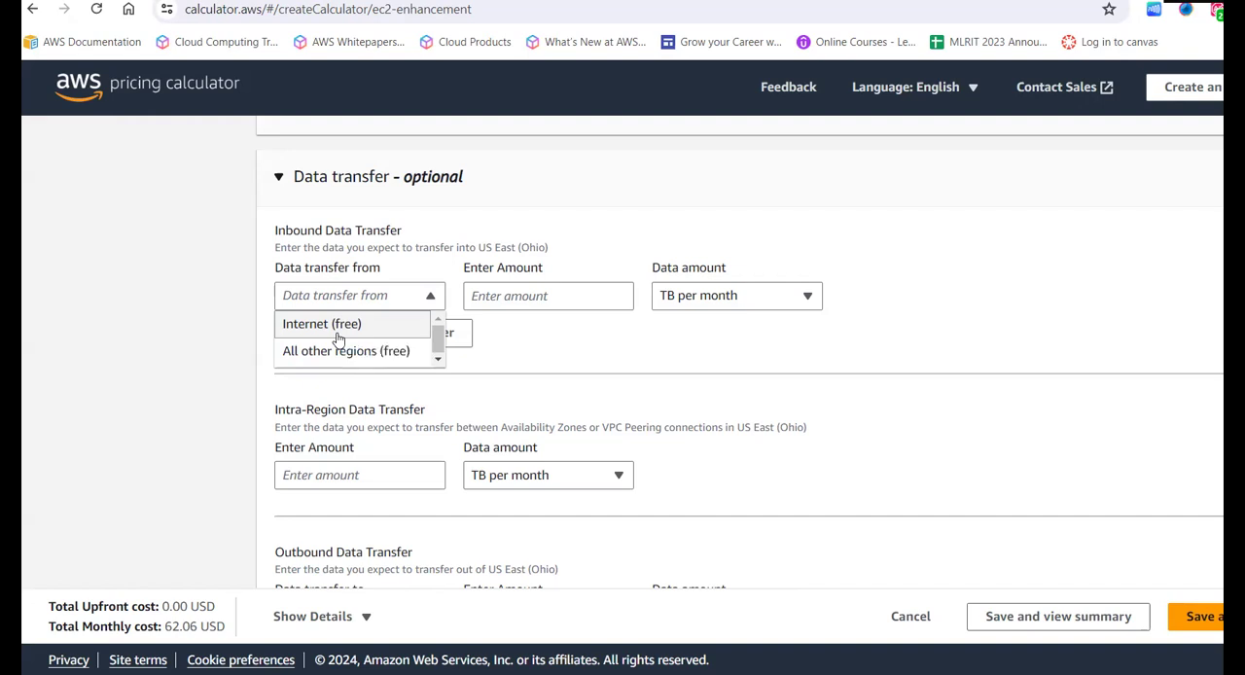
{"action": "left_click", "coordinate": [304, 330]}
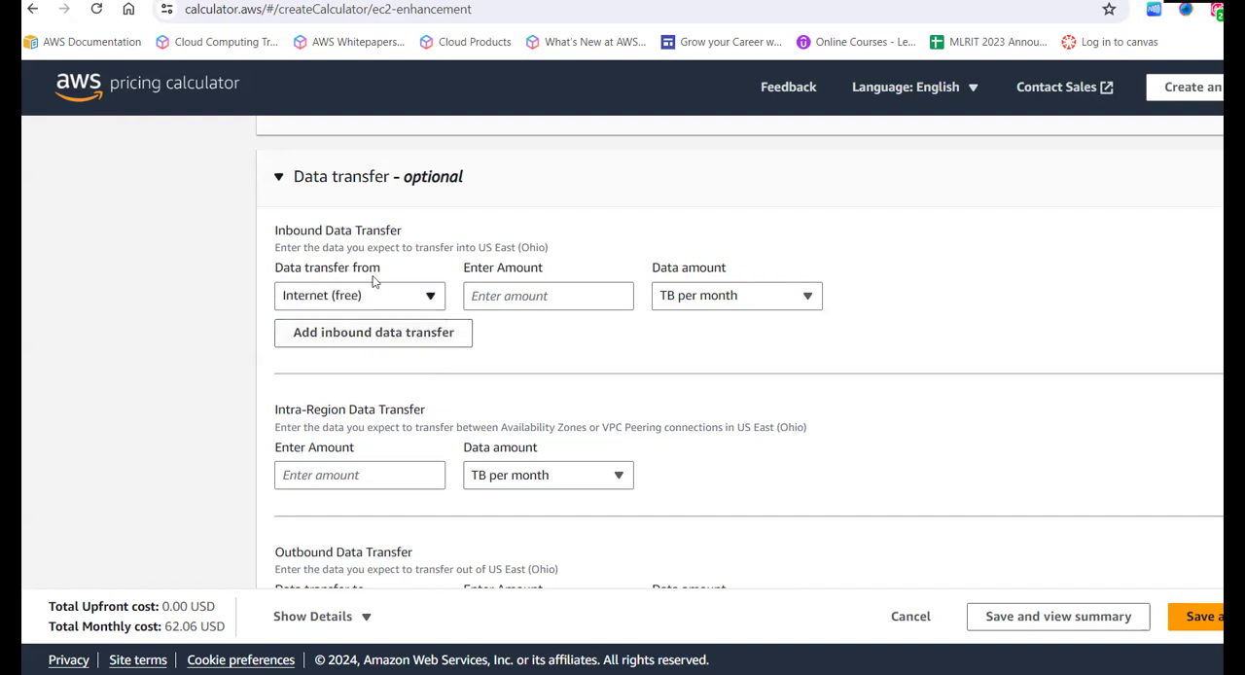
{"action": "left_click", "coordinate": [533, 298]}
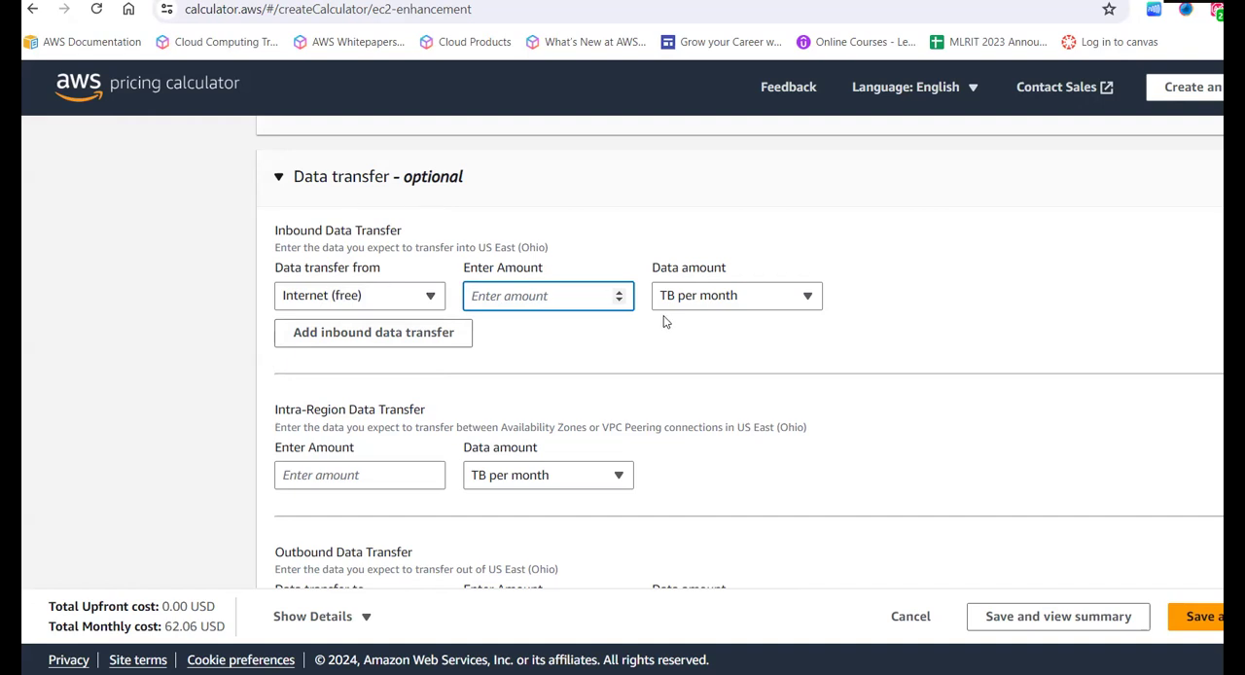
{"action": "type", "text": "10"}
- Set the outbound data transfer destination to Internet (0.05 USD - 0.09 USD per GB) and enter an amount of 100
{"action": "scroll", "coordinate": [730, 398], "scroll_direction": "down", "scroll_amount": 1}
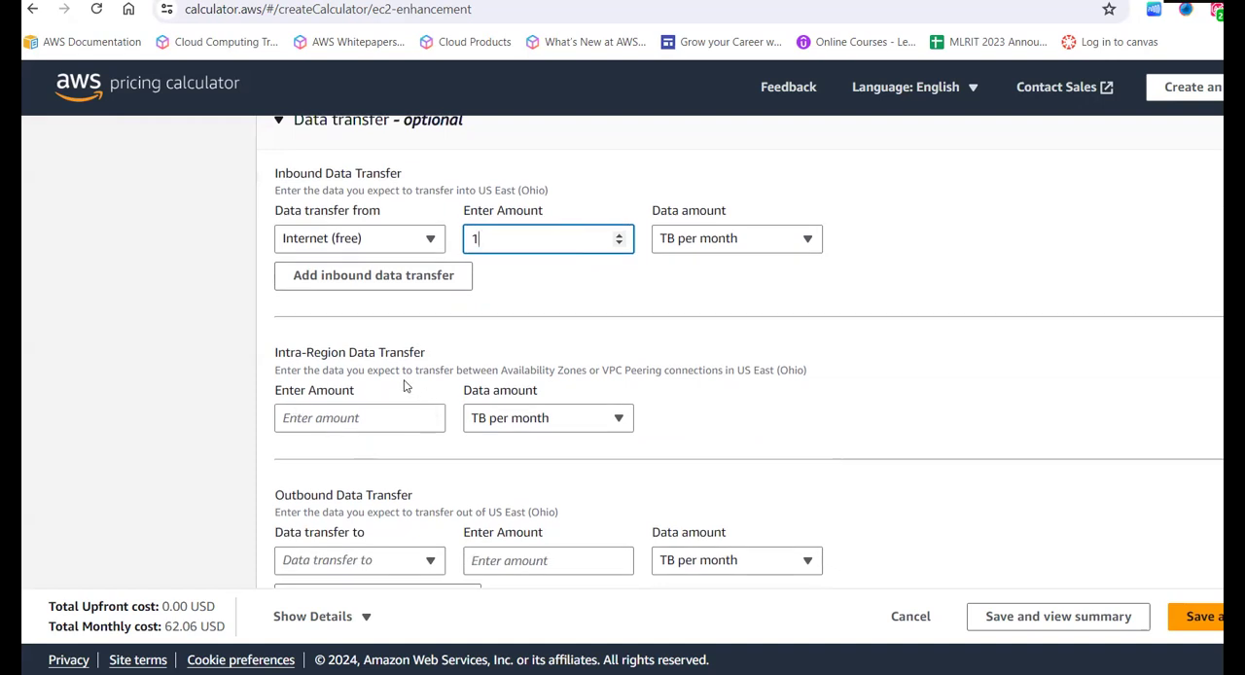
{"action": "scroll", "coordinate": [405, 383], "scroll_direction": "down", "scroll_amount": 1}
{"action": "scroll", "coordinate": [405, 383], "scroll_direction": "down", "scroll_amount": 3}
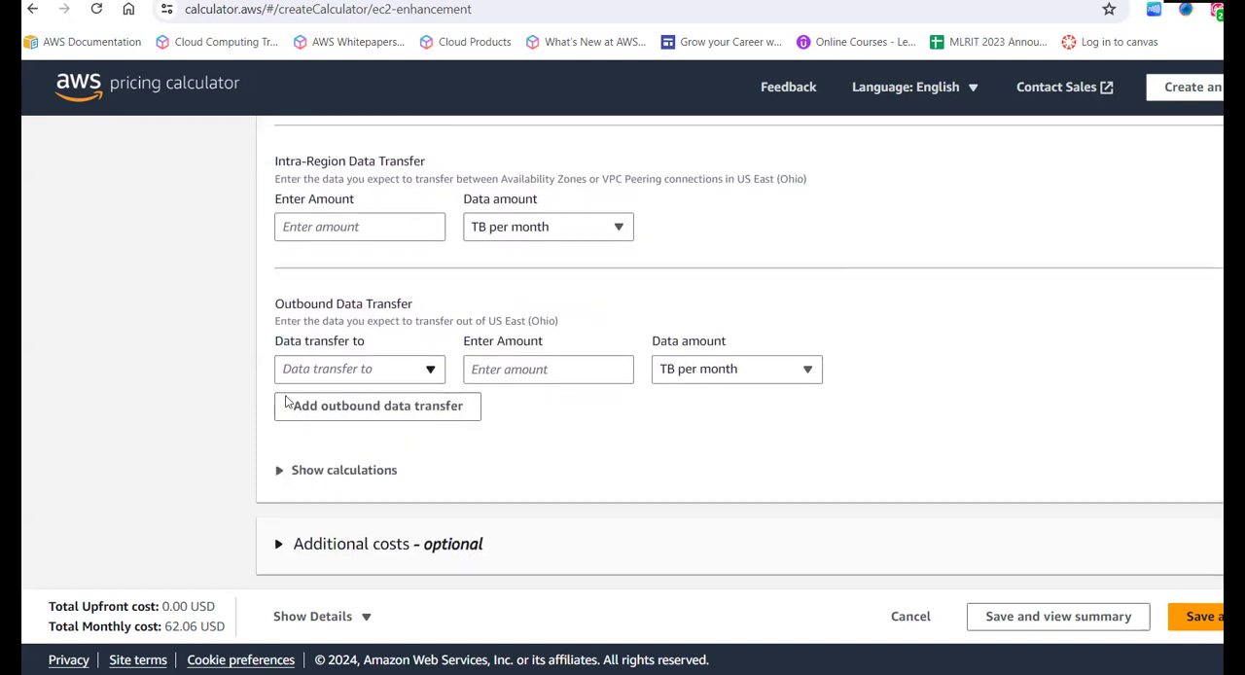
{"action": "left_click", "coordinate": [367, 377]}
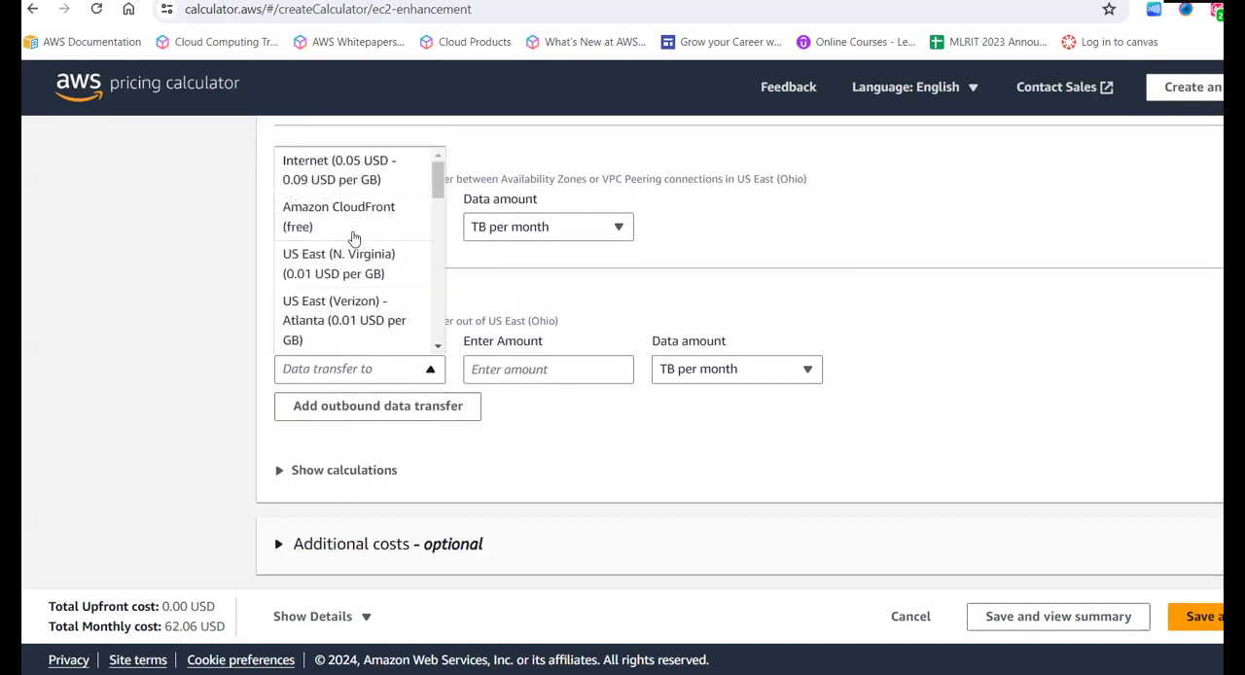
{"action": "left_click", "coordinate": [337, 169]}
{"action": "left_click", "coordinate": [546, 368]}
{"action": "type", "text": "100"}
- Change the outbound data transfer to 10 GB per month
{"action": "left_click", "coordinate": [715, 382]}
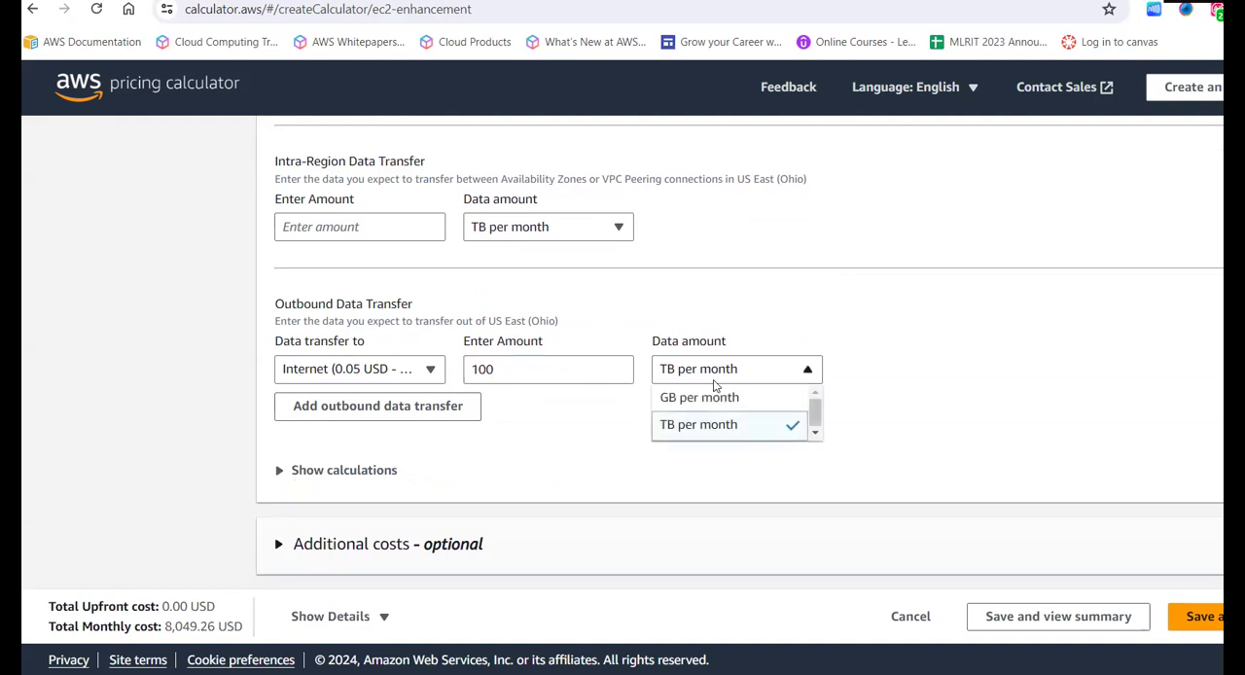
{"action": "left_click", "coordinate": [709, 399]}
{"action": "left_click", "coordinate": [561, 371]}
{"action": "key", "text": "BackSpace"}
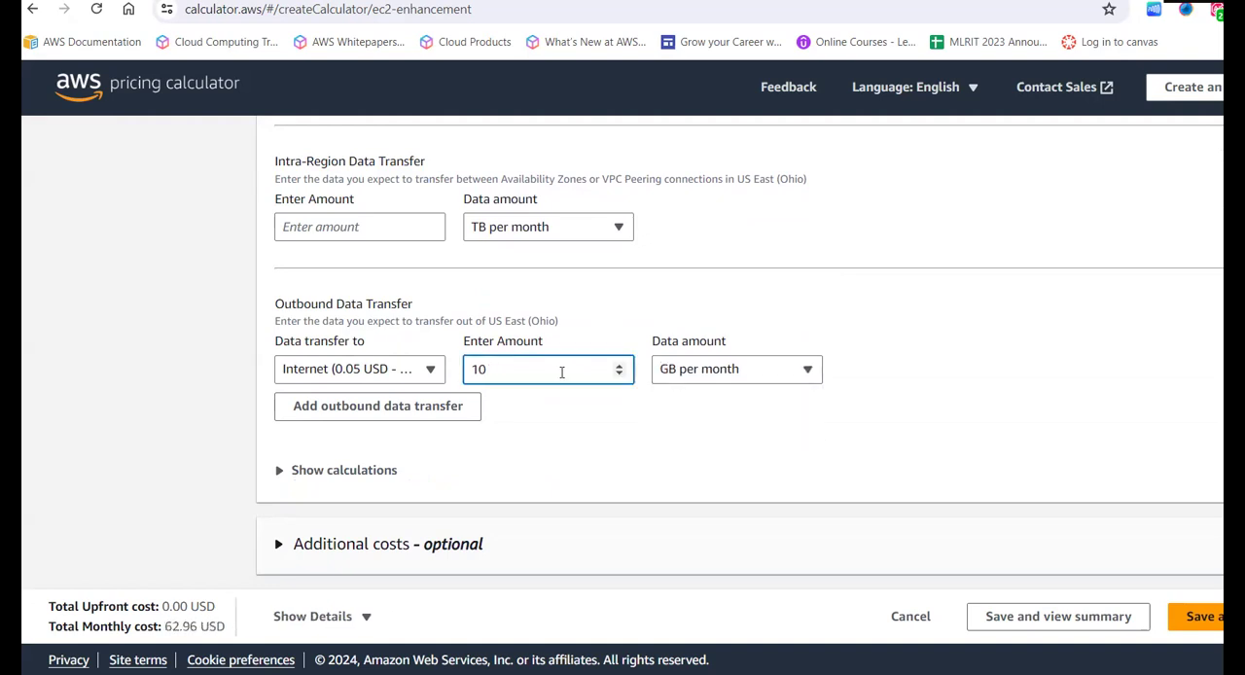
{"action": "left_click", "coordinate": [573, 449]}
- Review the chosen instance, payment options, EBS storage and data transfer settings across the EC2 configuration
{"action": "scroll", "coordinate": [574, 449], "scroll_direction": "down", "scroll_amount": 2}
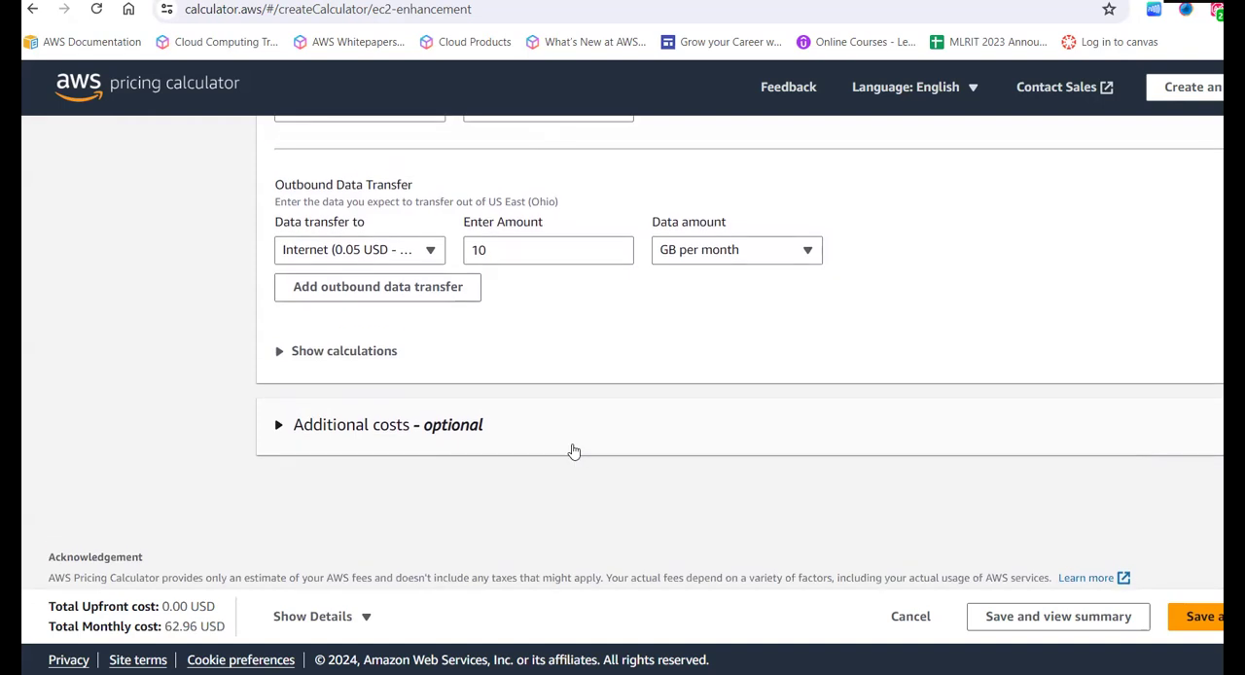
{"action": "scroll", "coordinate": [574, 451], "scroll_direction": "down", "scroll_amount": 1}
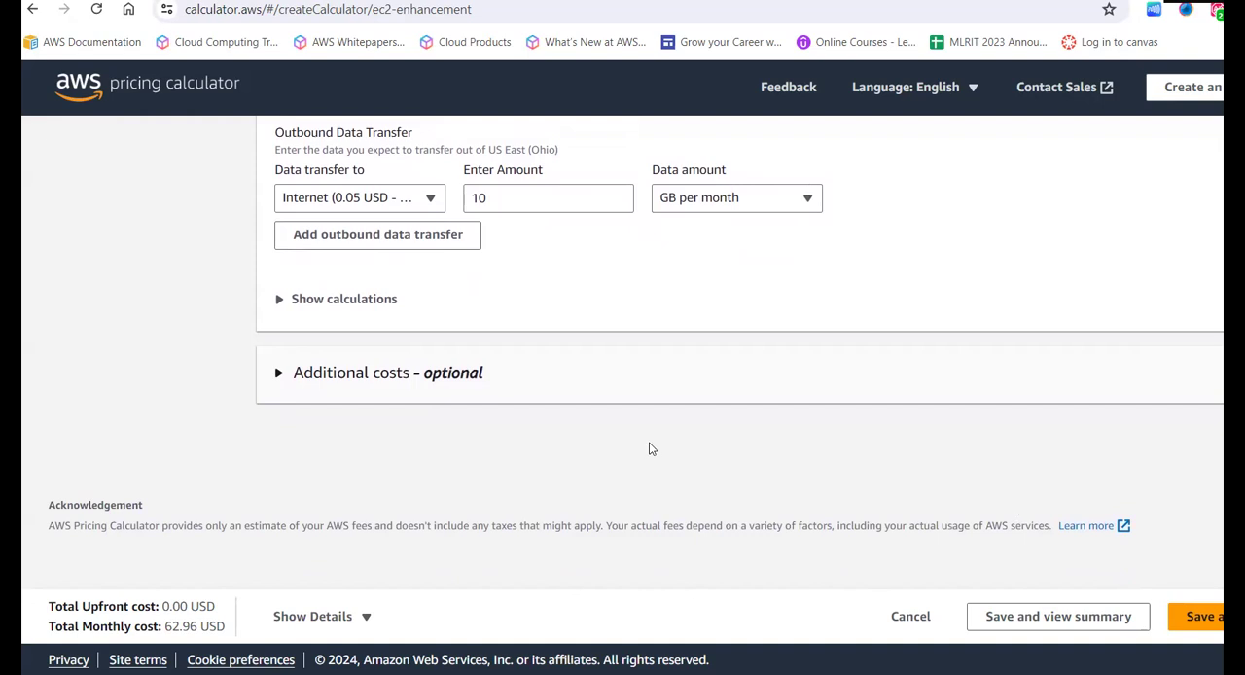
{"action": "scroll", "coordinate": [651, 447], "scroll_direction": "up", "scroll_amount": 10}
{"action": "scroll", "coordinate": [651, 450], "scroll_direction": "up", "scroll_amount": 5}
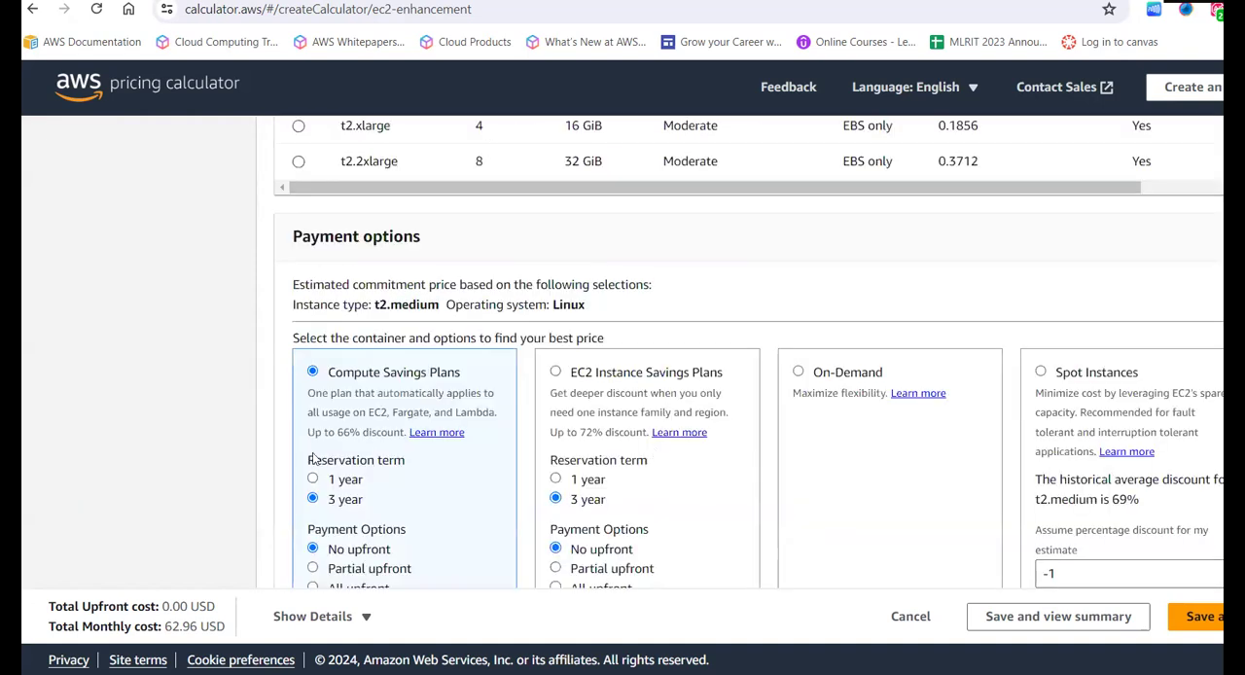
{"action": "scroll", "coordinate": [316, 459], "scroll_direction": "up", "scroll_amount": 10}
{"action": "scroll", "coordinate": [343, 458], "scroll_direction": "down", "scroll_amount": 4}
{"action": "scroll", "coordinate": [343, 458], "scroll_direction": "down", "scroll_amount": 5}
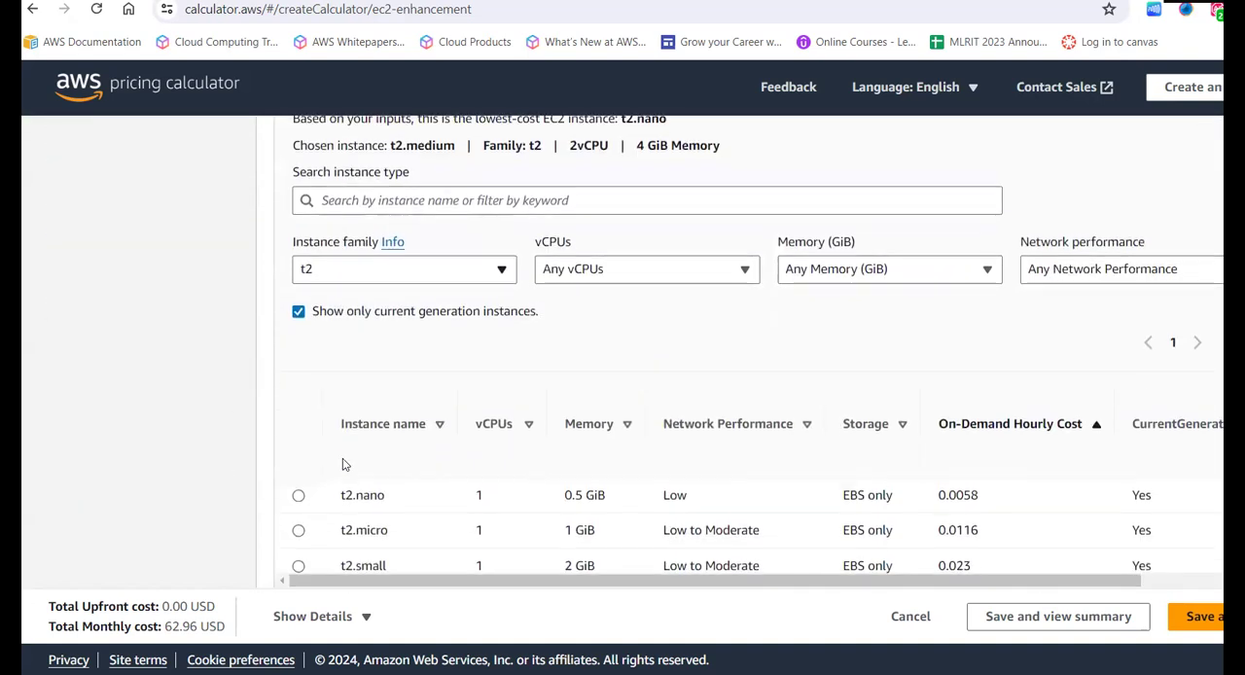
{"action": "scroll", "coordinate": [326, 393], "scroll_direction": "down", "scroll_amount": 3}
{"action": "scroll", "coordinate": [326, 393], "scroll_direction": "down", "scroll_amount": 10}
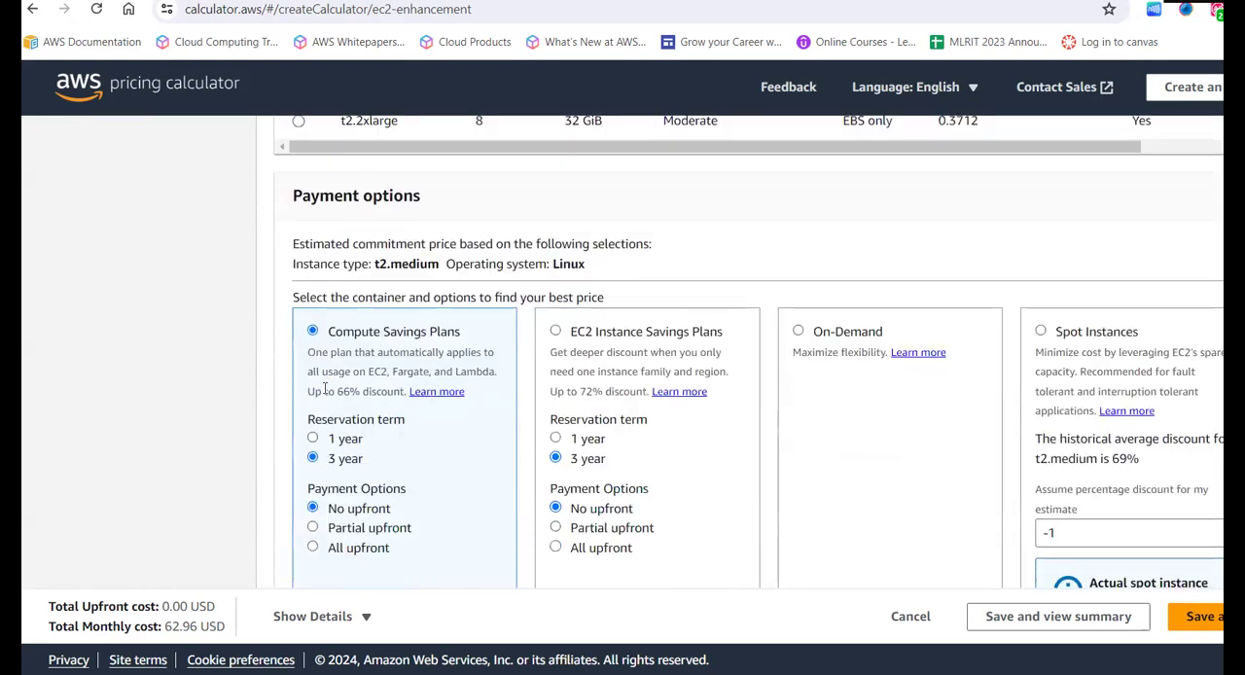
{"action": "scroll", "coordinate": [326, 394], "scroll_direction": "down", "scroll_amount": 8}
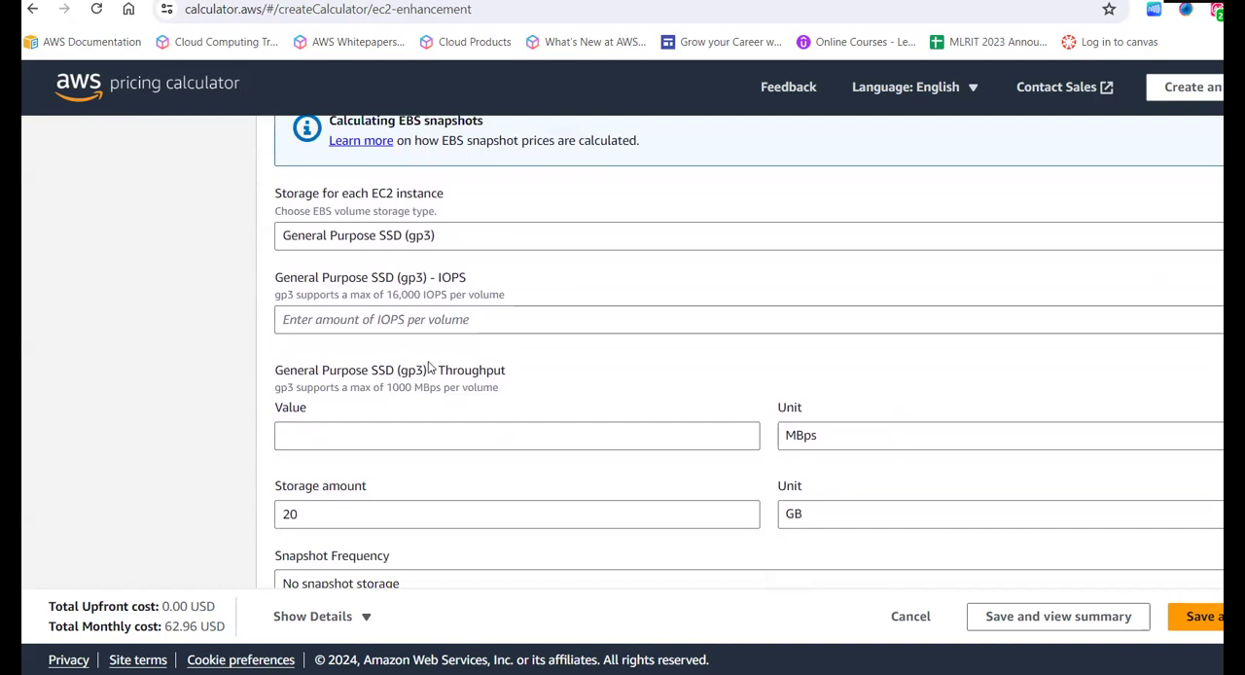
{"action": "scroll", "coordinate": [428, 368], "scroll_direction": "down", "scroll_amount": 2}
{"action": "scroll", "coordinate": [599, 378], "scroll_direction": "down", "scroll_amount": 5}
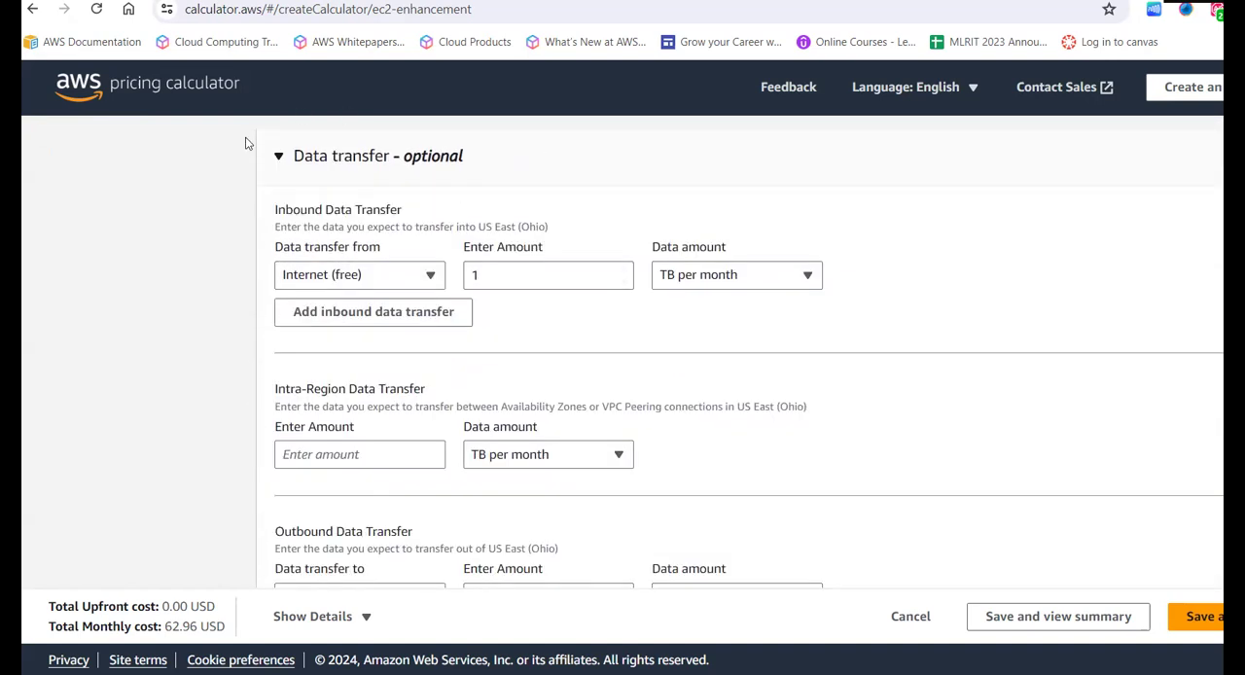
{"action": "scroll", "coordinate": [567, 303], "scroll_direction": "down", "scroll_amount": 1}
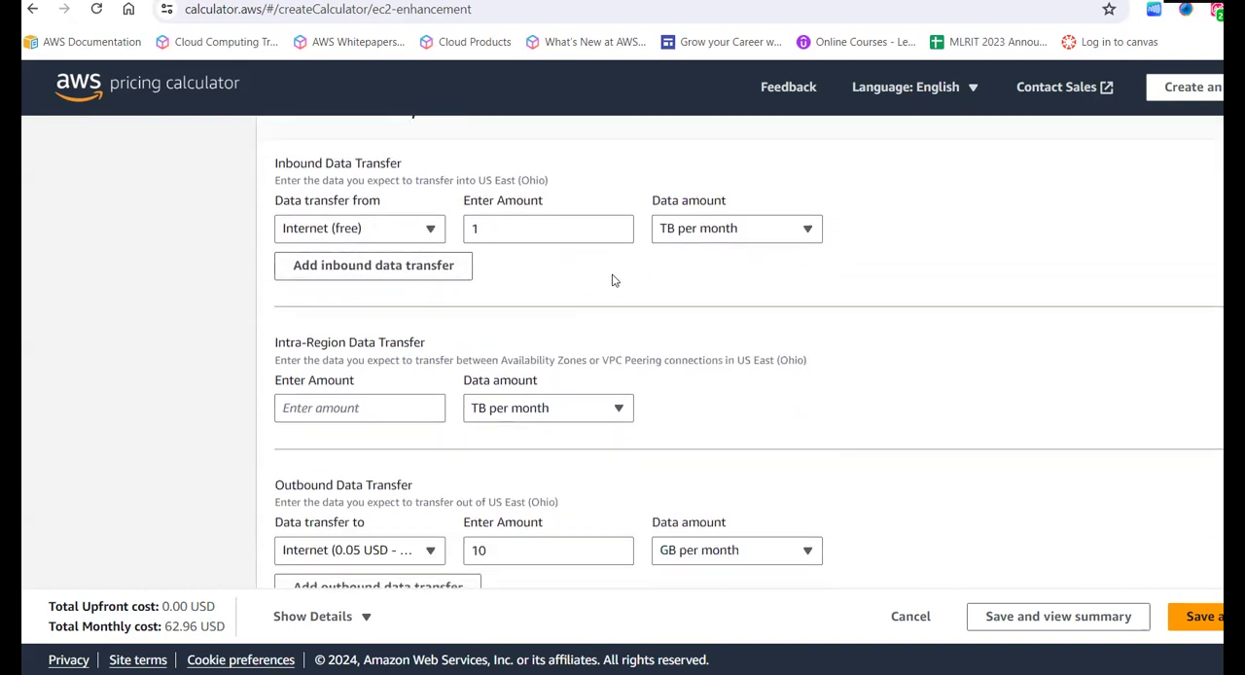
{"action": "scroll", "coordinate": [614, 281], "scroll_direction": "down", "scroll_amount": 2}
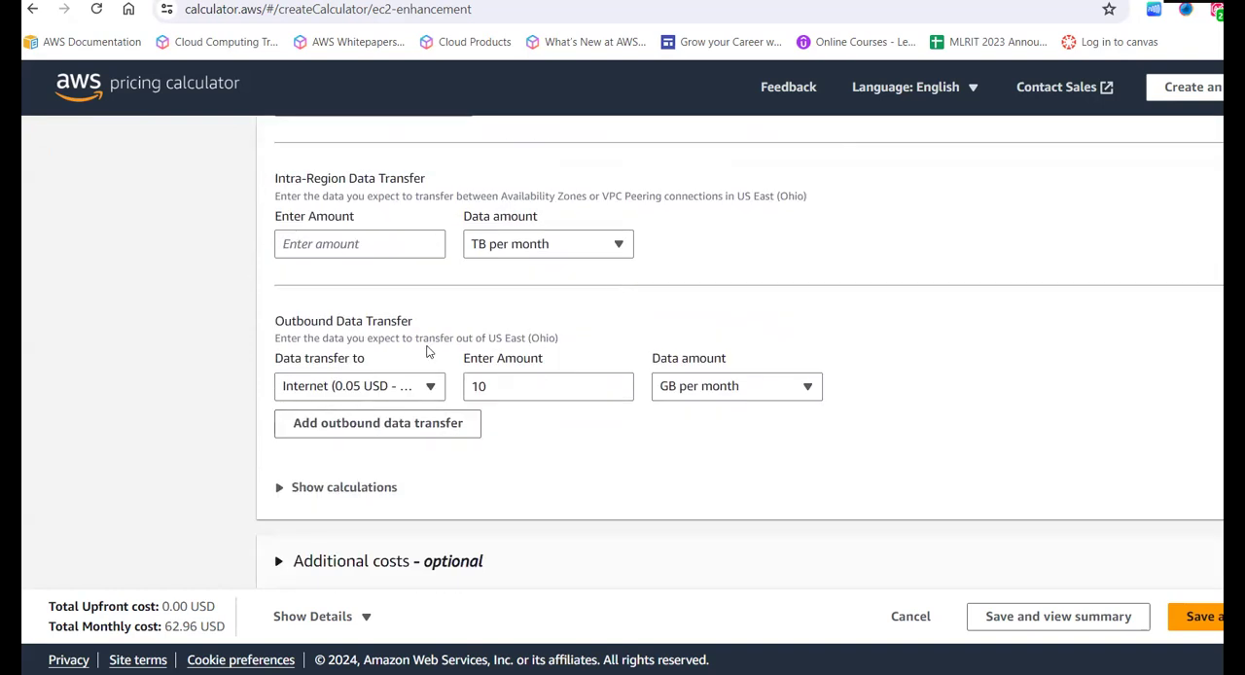
{"action": "scroll", "coordinate": [480, 518], "scroll_direction": "down", "scroll_amount": 2}
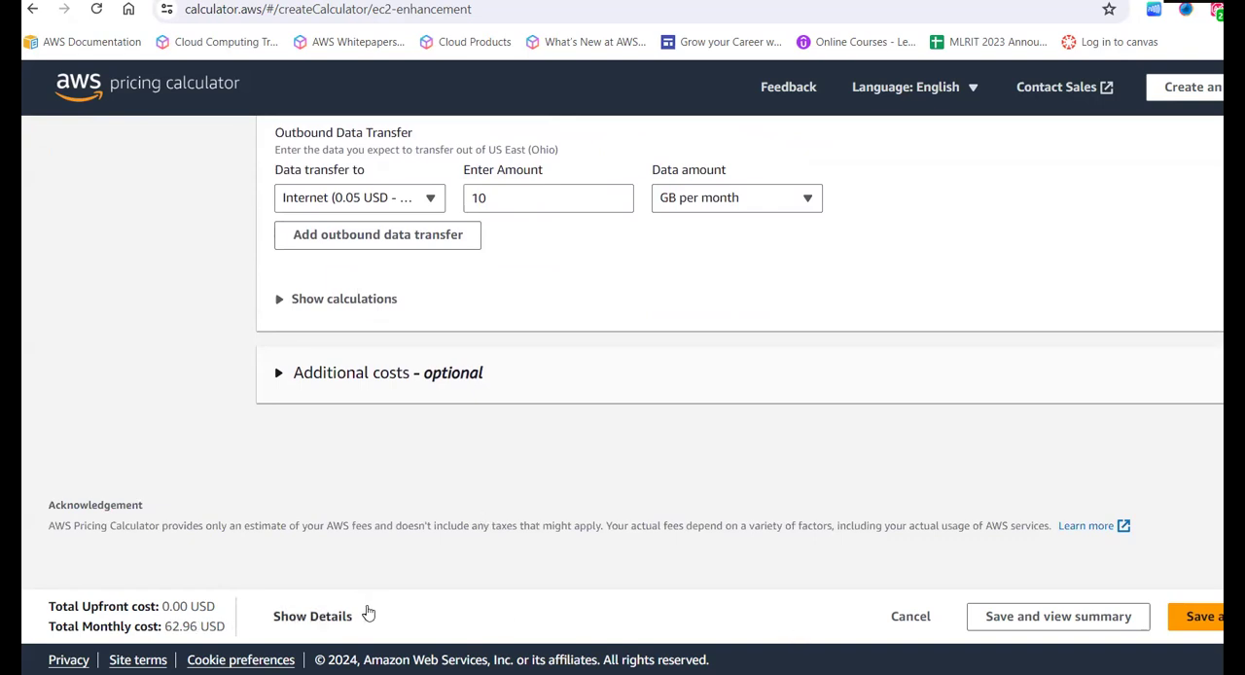
- Examine the total monthly cost of the EC2 configuration by highlighting its label and amount
{"action": "left_click_drag", "start_coordinate": [222, 627], "coordinate": [161, 628]}
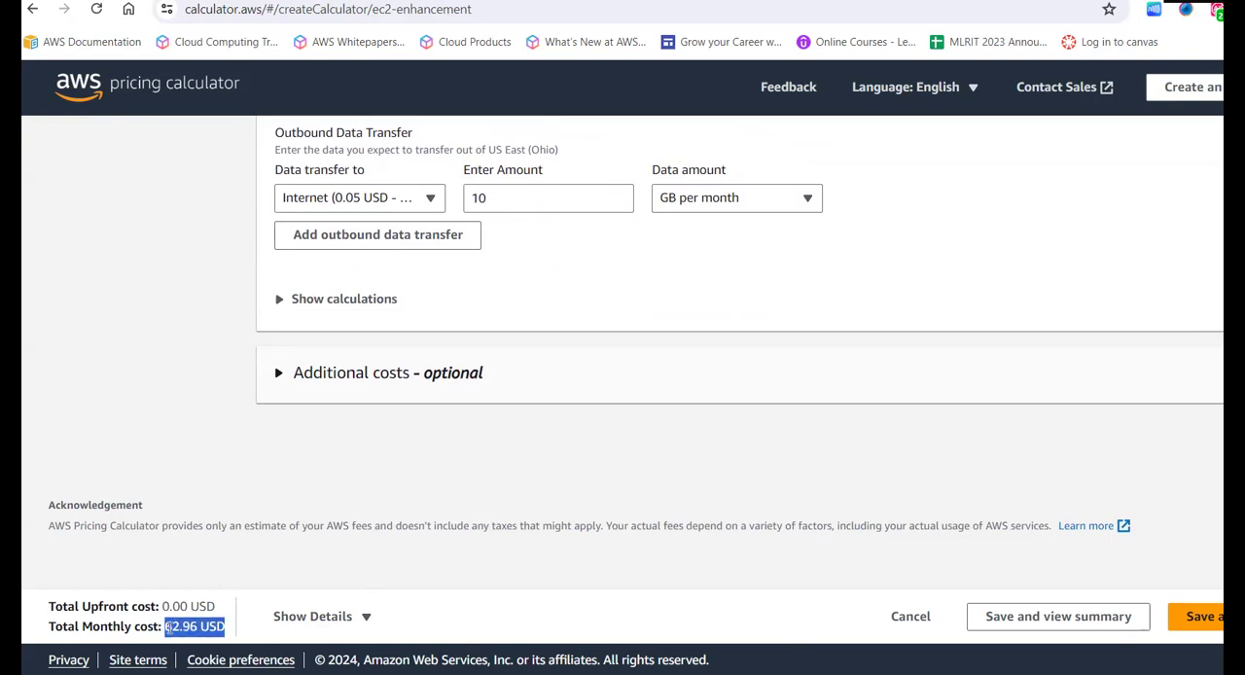
{"action": "left_click_drag", "start_coordinate": [160, 628], "coordinate": [166, 628]}
{"action": "left_click", "coordinate": [268, 577]}
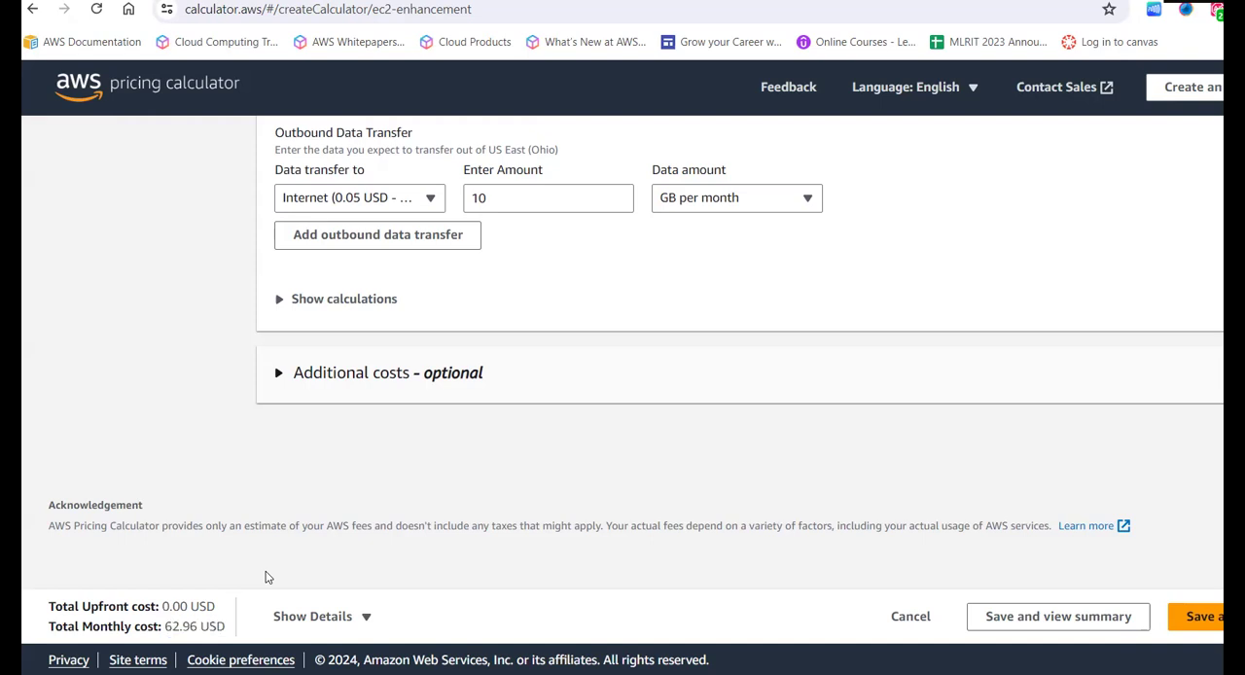
{"action": "left_click_drag", "start_coordinate": [83, 625], "coordinate": [172, 630]}
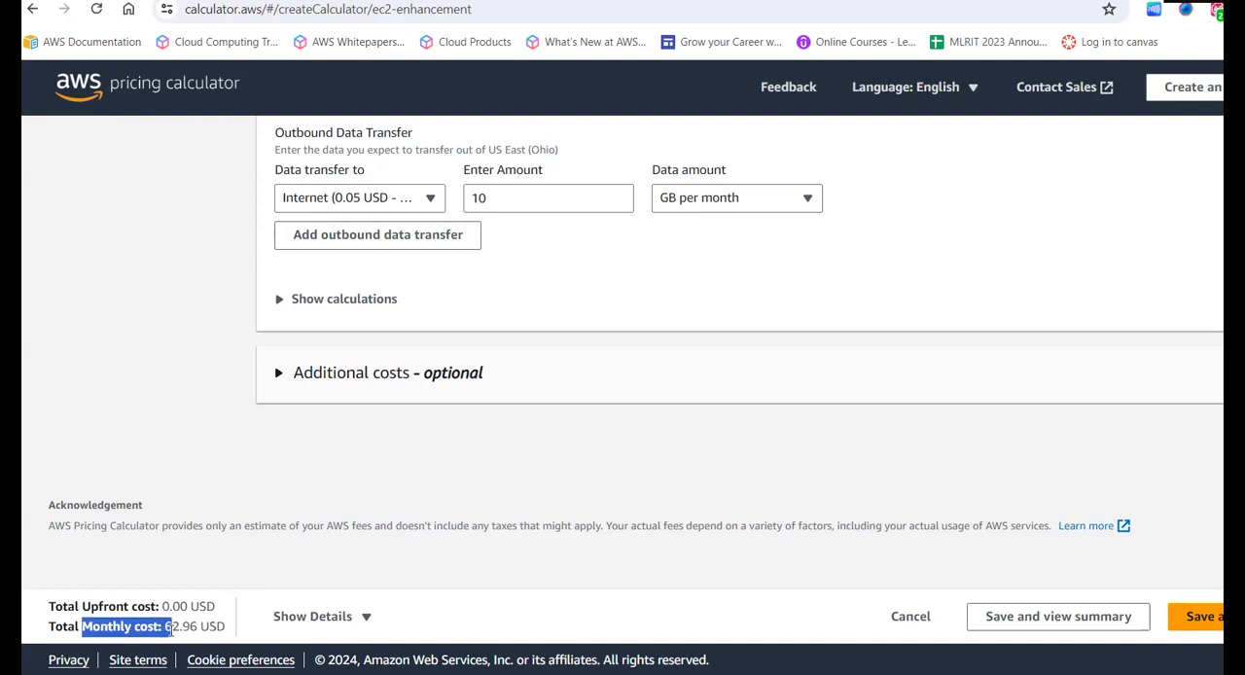
{"action": "left_click", "coordinate": [172, 631]}
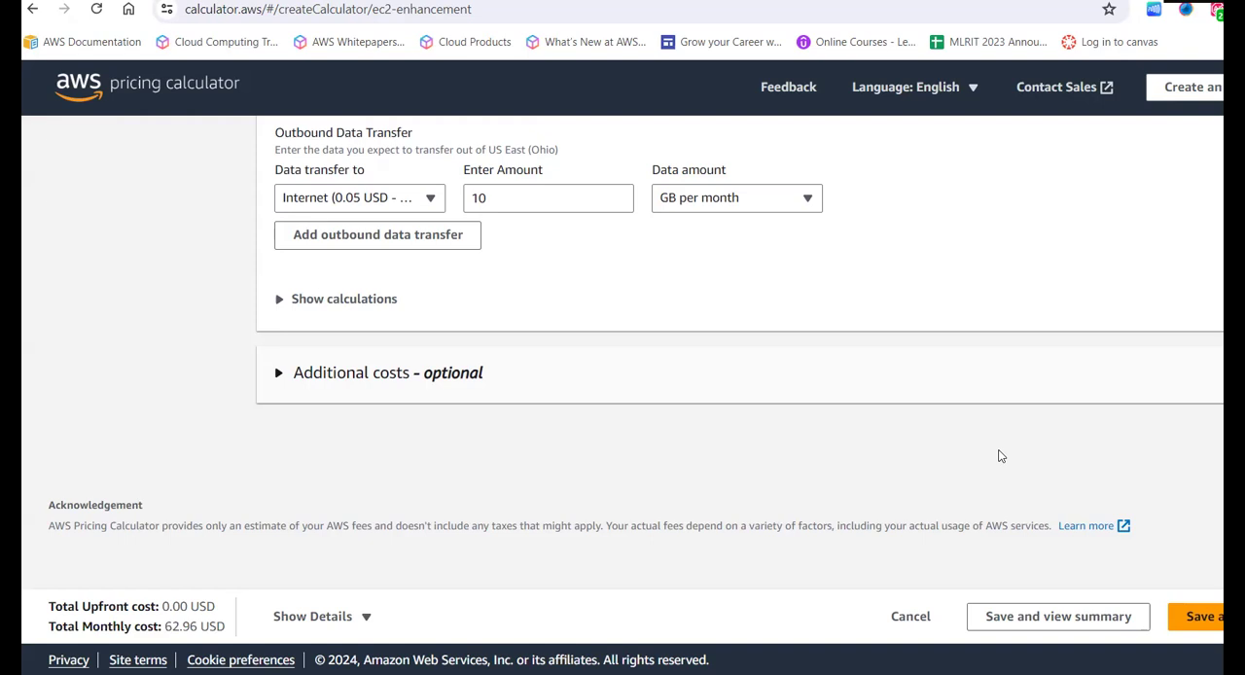
- Save the EC2 configuration to the estimate, continue to adding a service, and highlight the confirmation message
{"action": "left_click", "coordinate": [1204, 619]}
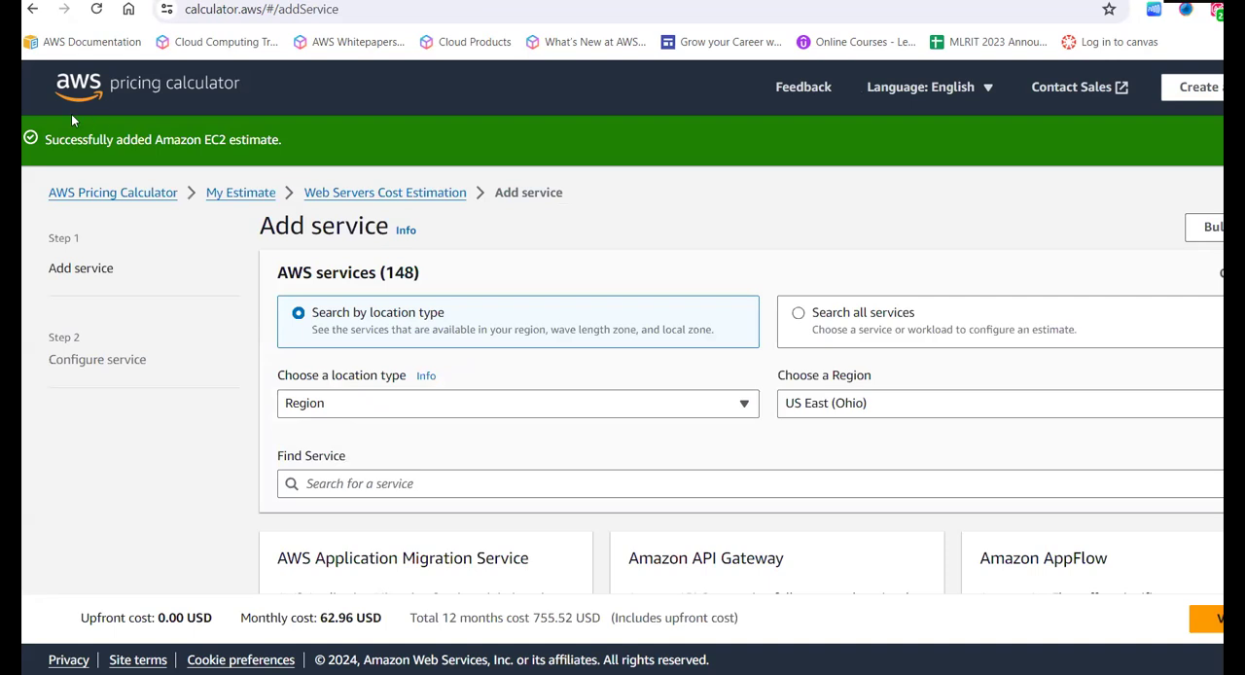
{"action": "left_click_drag", "start_coordinate": [58, 139], "coordinate": [281, 144]}
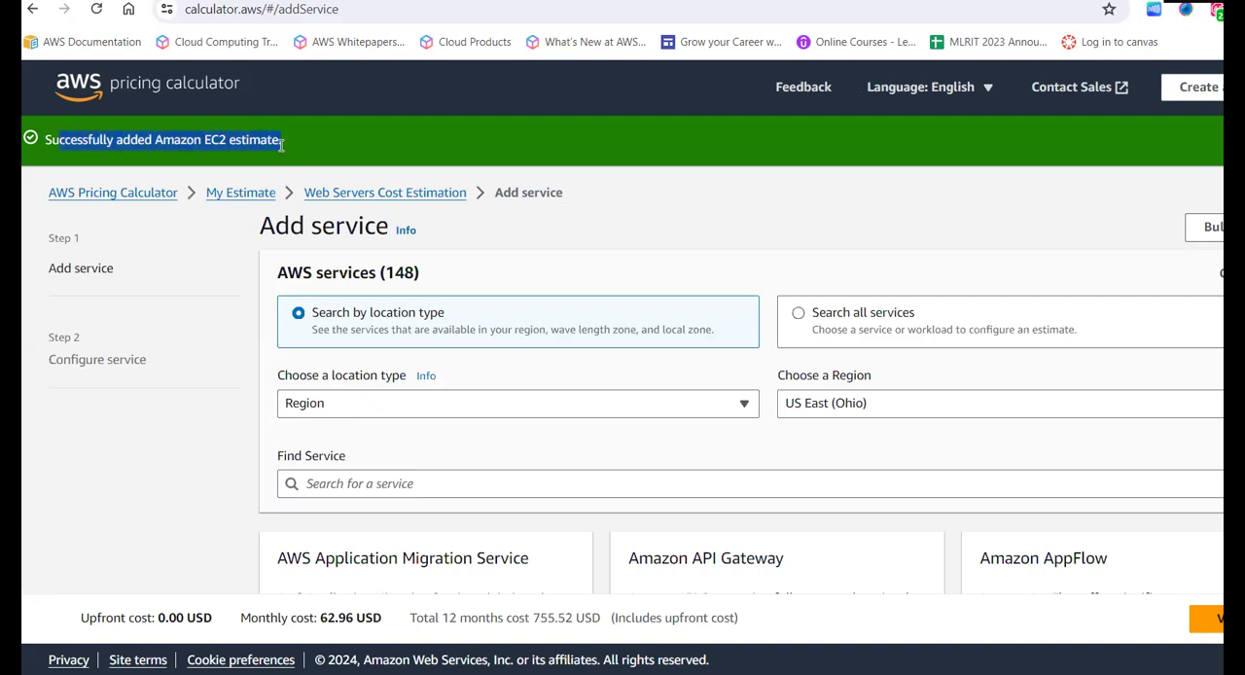
{"action": "left_click", "coordinate": [281, 144]}
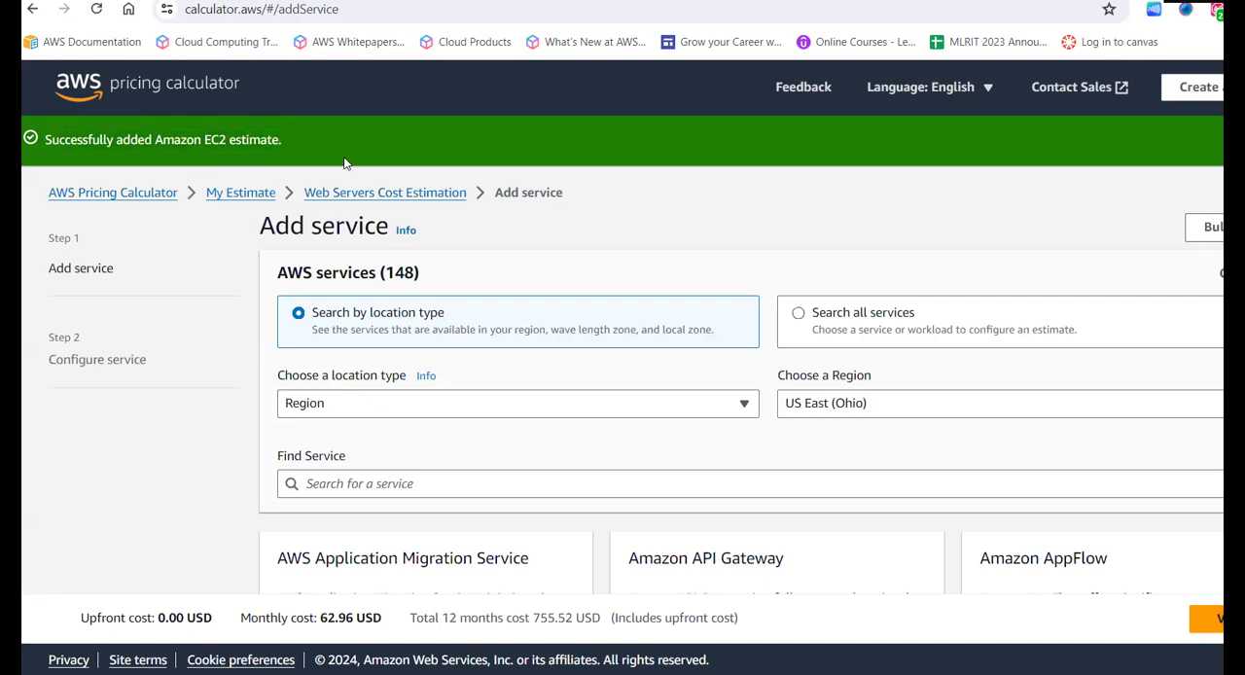
- Browse the other available AWS services and open the Web Servers Cost Estimation group of the estimate
{"action": "scroll", "coordinate": [380, 211], "scroll_direction": "down", "scroll_amount": 3}
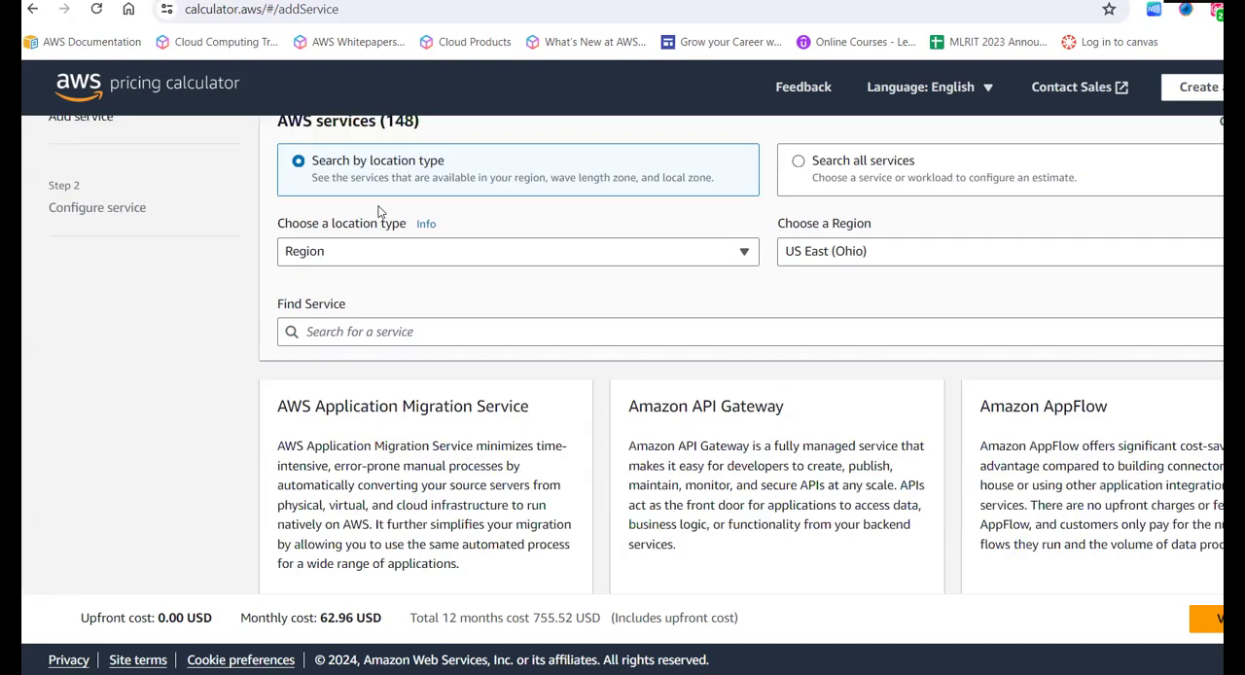
{"action": "scroll", "coordinate": [379, 211], "scroll_direction": "up", "scroll_amount": 3}
{"action": "scroll", "coordinate": [380, 209], "scroll_direction": "down", "scroll_amount": 8}
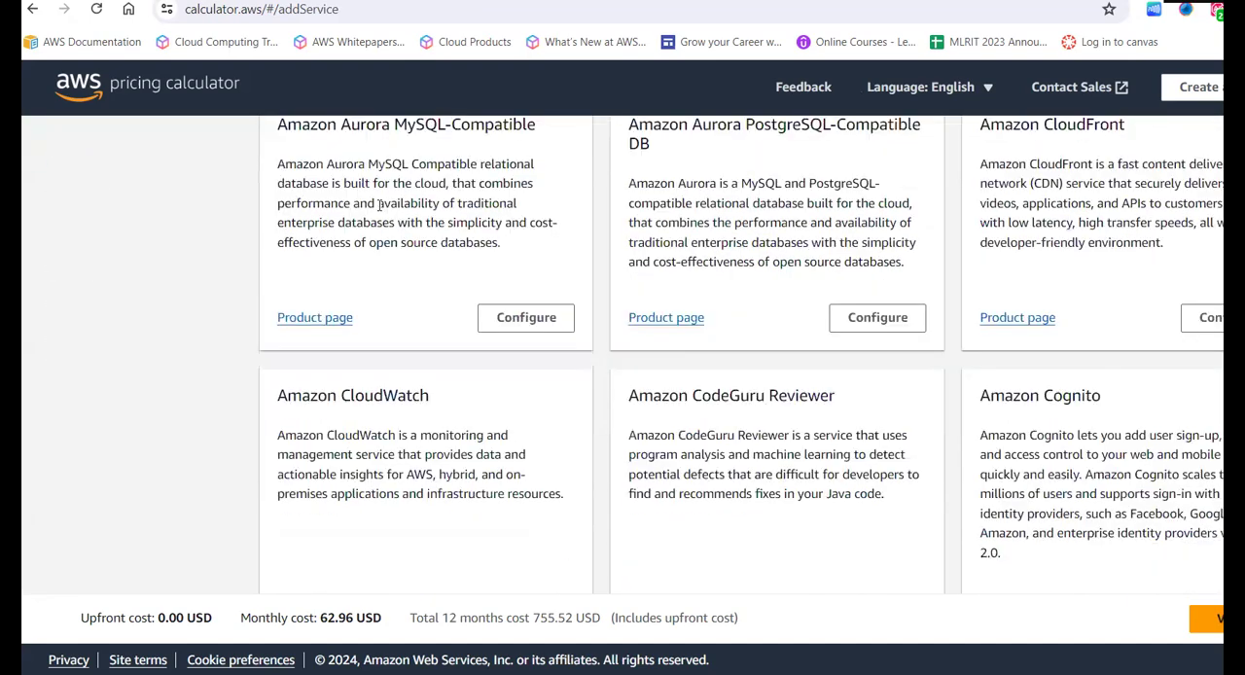
{"action": "scroll", "coordinate": [379, 209], "scroll_direction": "up", "scroll_amount": 8}
{"action": "left_click", "coordinate": [375, 194]}
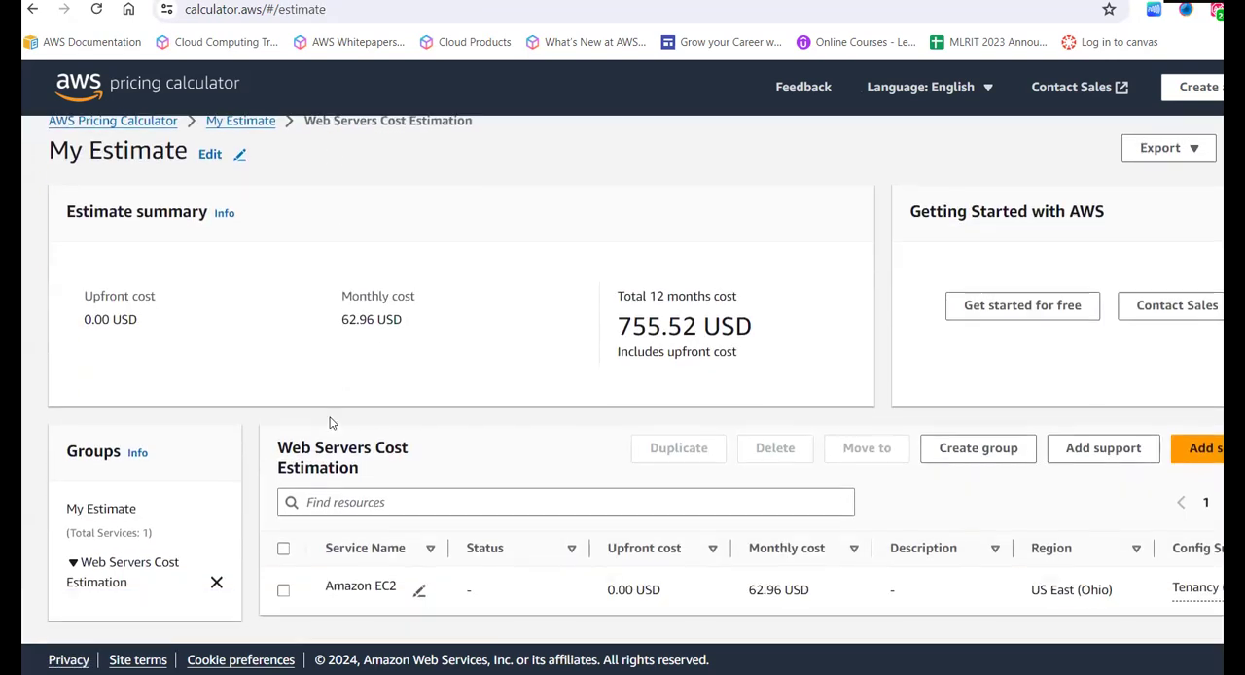
- Examine the total 12 months cost and the monthly cost in the estimate summary, highlighting each amount
{"action": "double_click", "coordinate": [728, 326]}
{"action": "left_click_drag", "start_coordinate": [686, 325], "coordinate": [614, 330]}
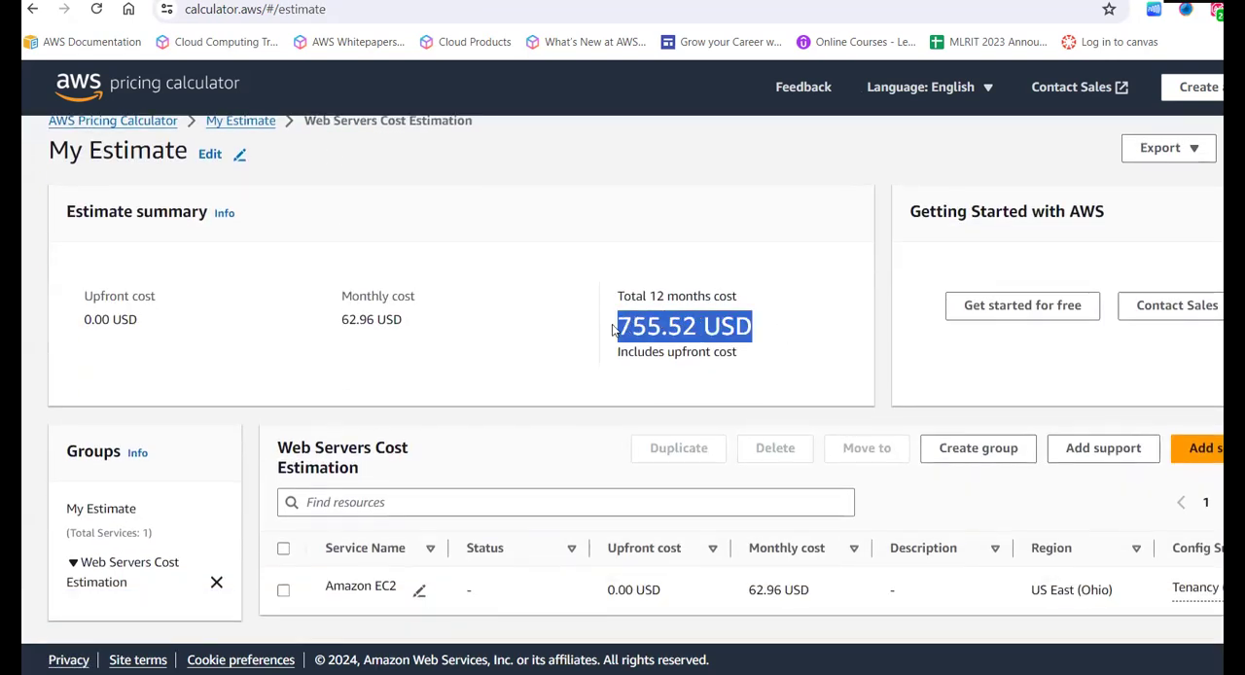
{"action": "left_click_drag", "start_coordinate": [414, 325], "coordinate": [343, 315]}
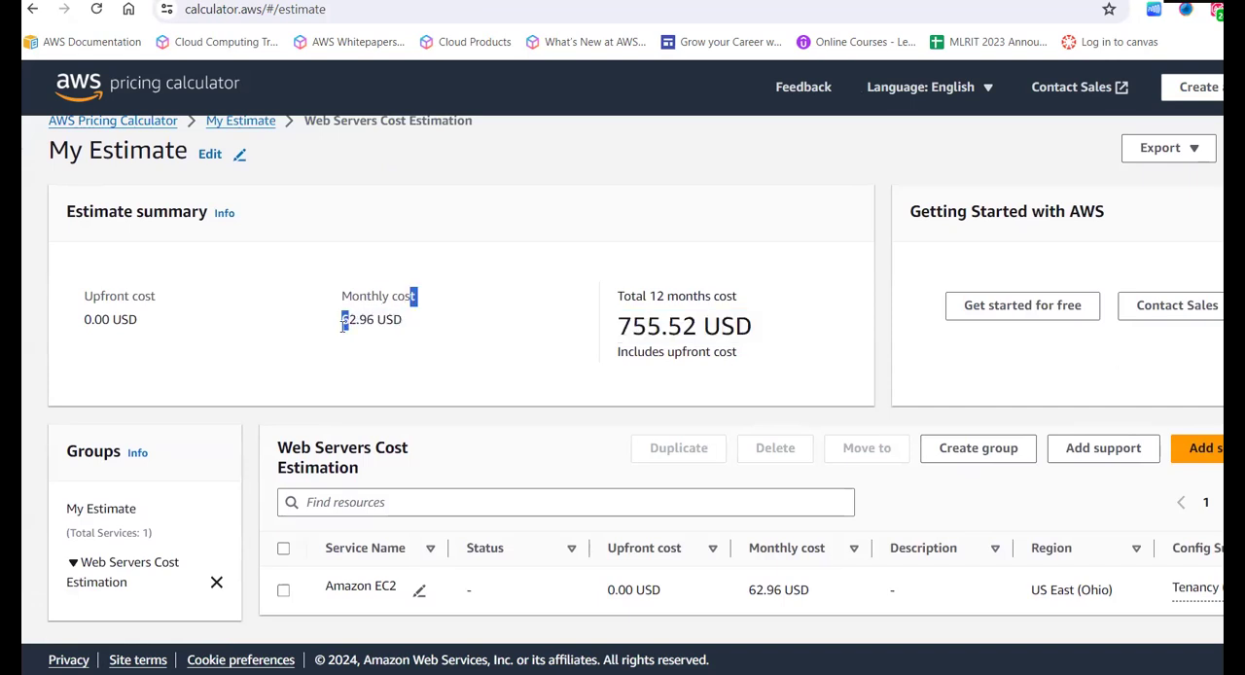
- Examine the 12-month total again together with the monthly cost and the Amazon EC2 entry of the Web Servers Cost Estimation group
{"action": "left_click_drag", "start_coordinate": [766, 327], "coordinate": [593, 328]}
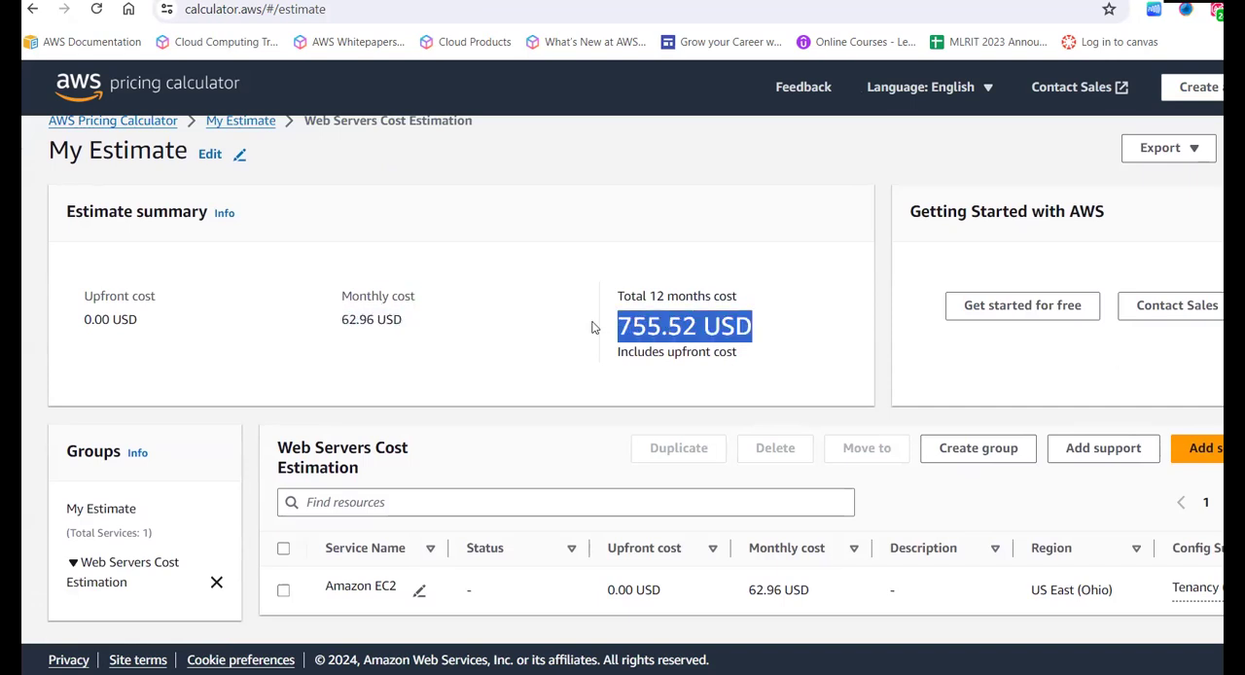
{"action": "left_click", "coordinate": [594, 328]}
{"action": "scroll", "coordinate": [593, 328], "scroll_direction": "down", "scroll_amount": 2}
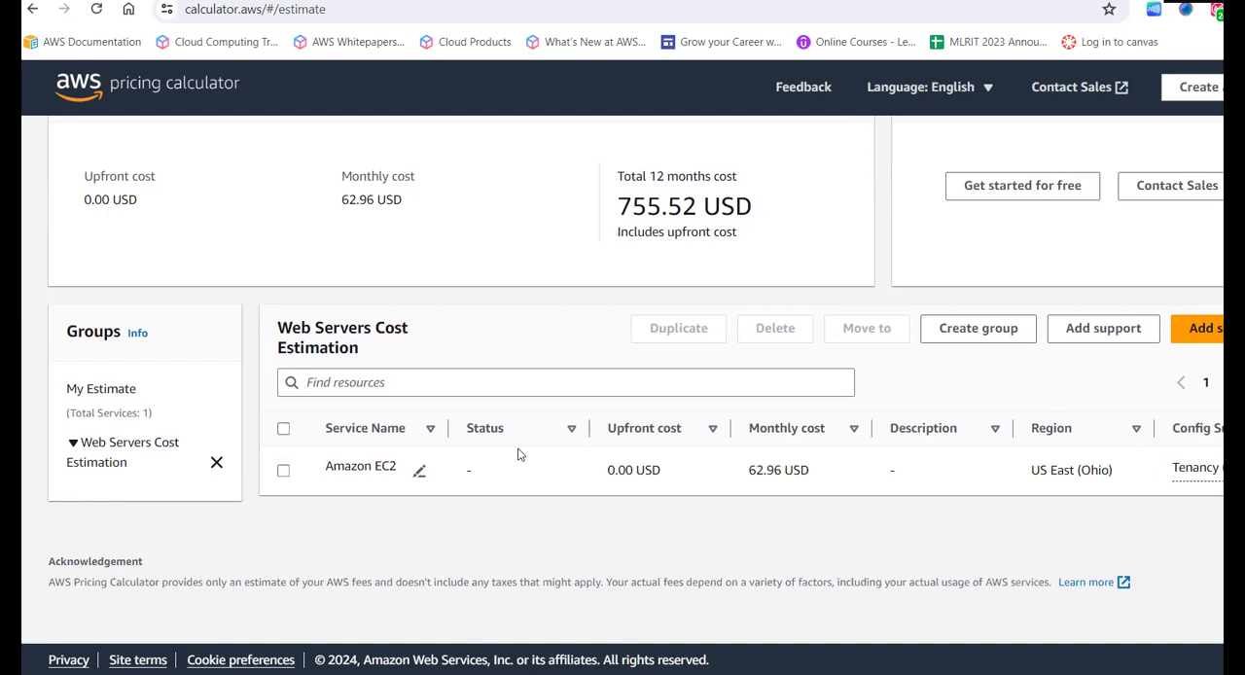
{"action": "scroll", "coordinate": [518, 454], "scroll_direction": "up", "scroll_amount": 1}
{"action": "left_click_drag", "start_coordinate": [403, 253], "coordinate": [328, 250]}
{"action": "left_click_drag", "start_coordinate": [757, 259], "coordinate": [617, 223]}
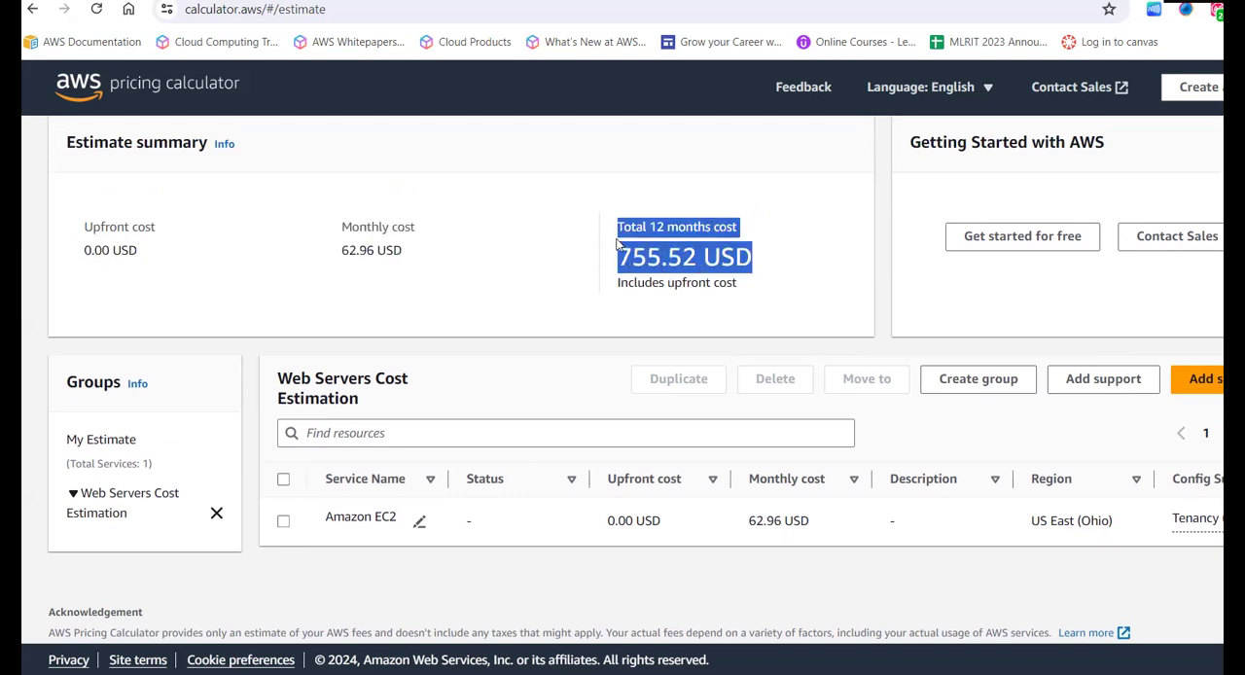
{"action": "left_click", "coordinate": [671, 284]}
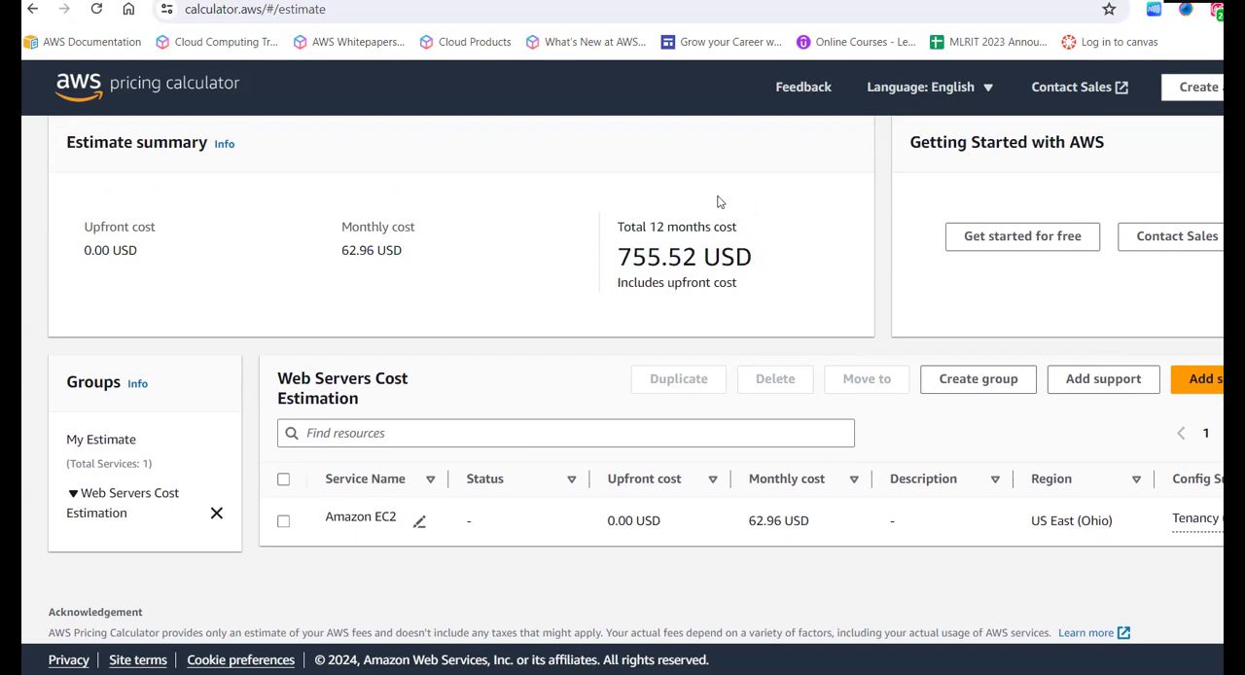
{"action": "scroll", "coordinate": [661, 270], "scroll_direction": "up", "scroll_amount": 1}
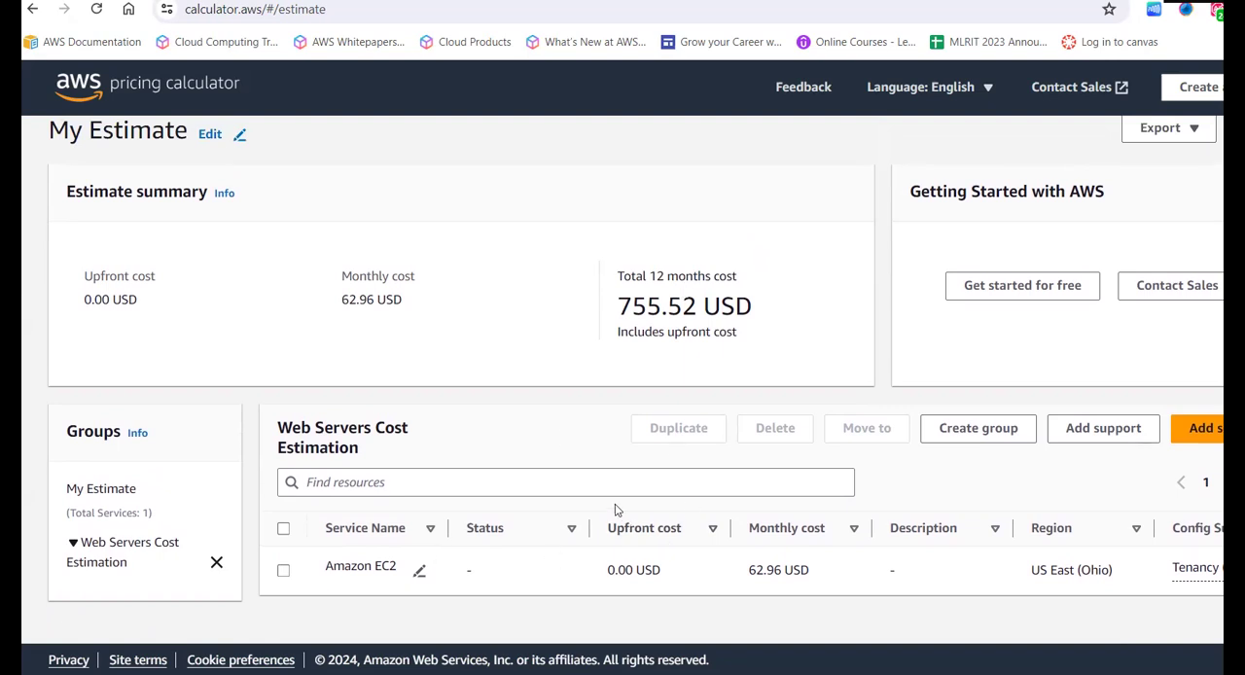
{"action": "scroll", "coordinate": [614, 510], "scroll_direction": "up", "scroll_amount": 2}
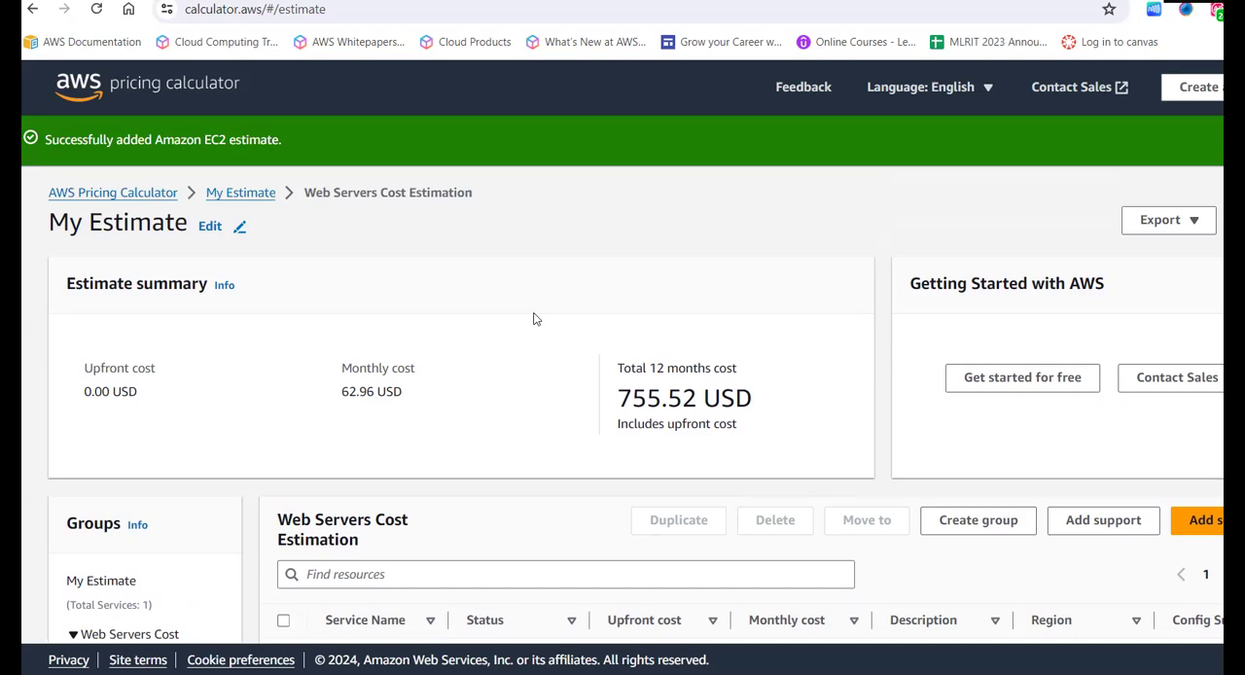
{"action": "scroll", "coordinate": [533, 319], "scroll_direction": "down", "scroll_amount": 4}
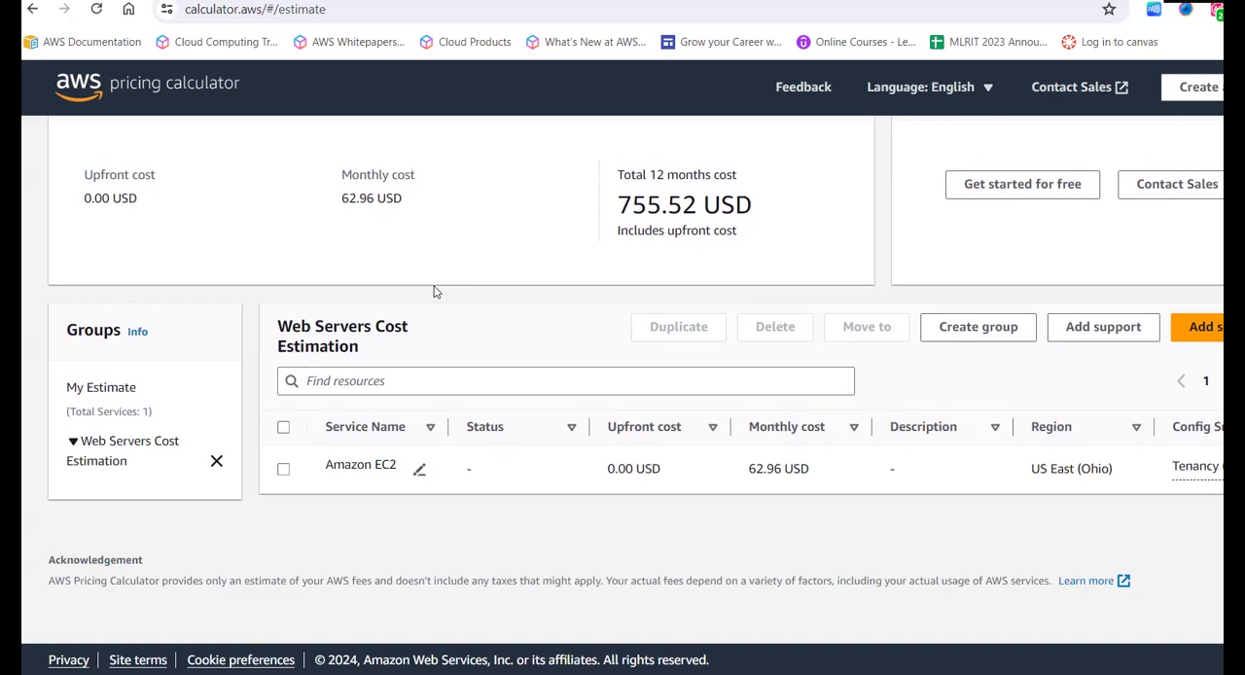
{"action": "scroll", "coordinate": [435, 292], "scroll_direction": "up", "scroll_amount": 4}
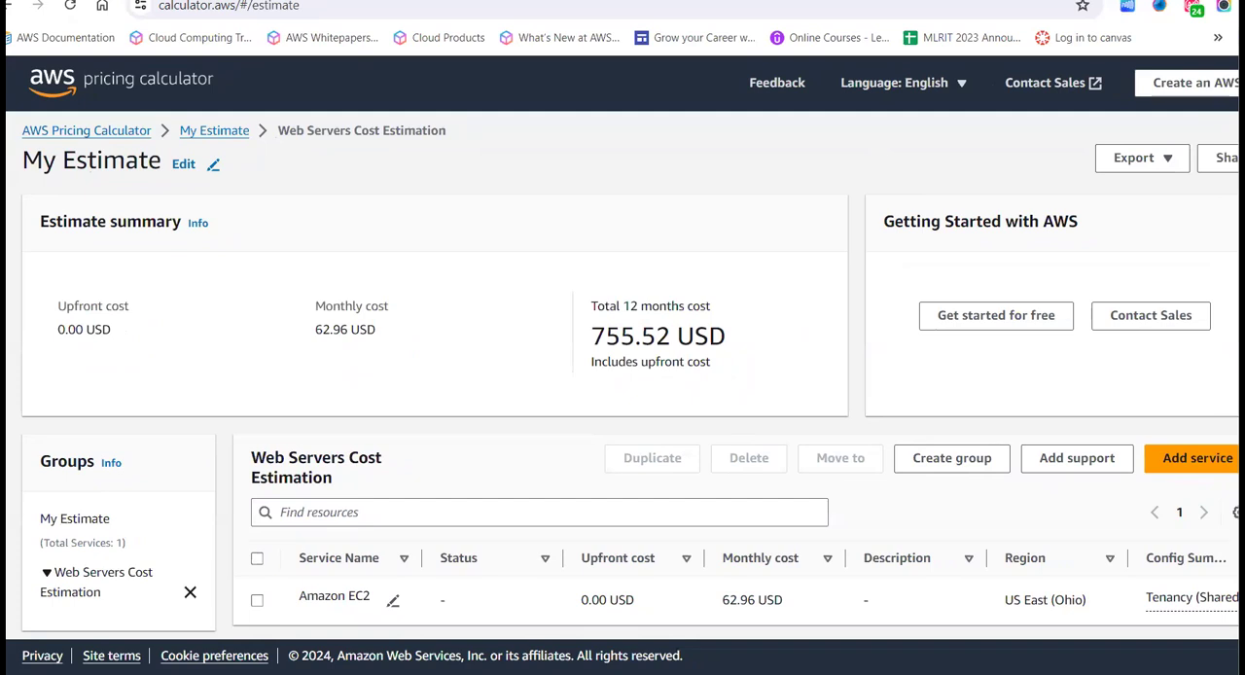
- Share the estimate, accept the public sharing notice, and copy the public link
{"action": "left_click", "coordinate": [1215, 163]}
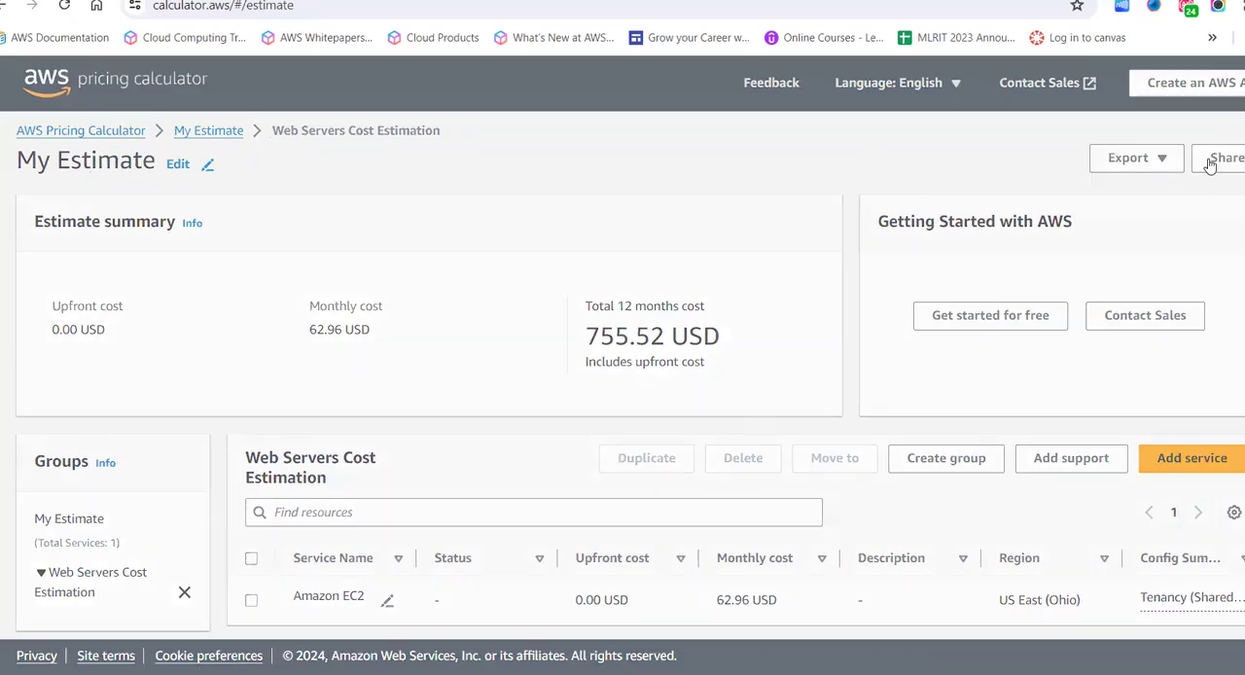
{"action": "left_click", "coordinate": [821, 525]}
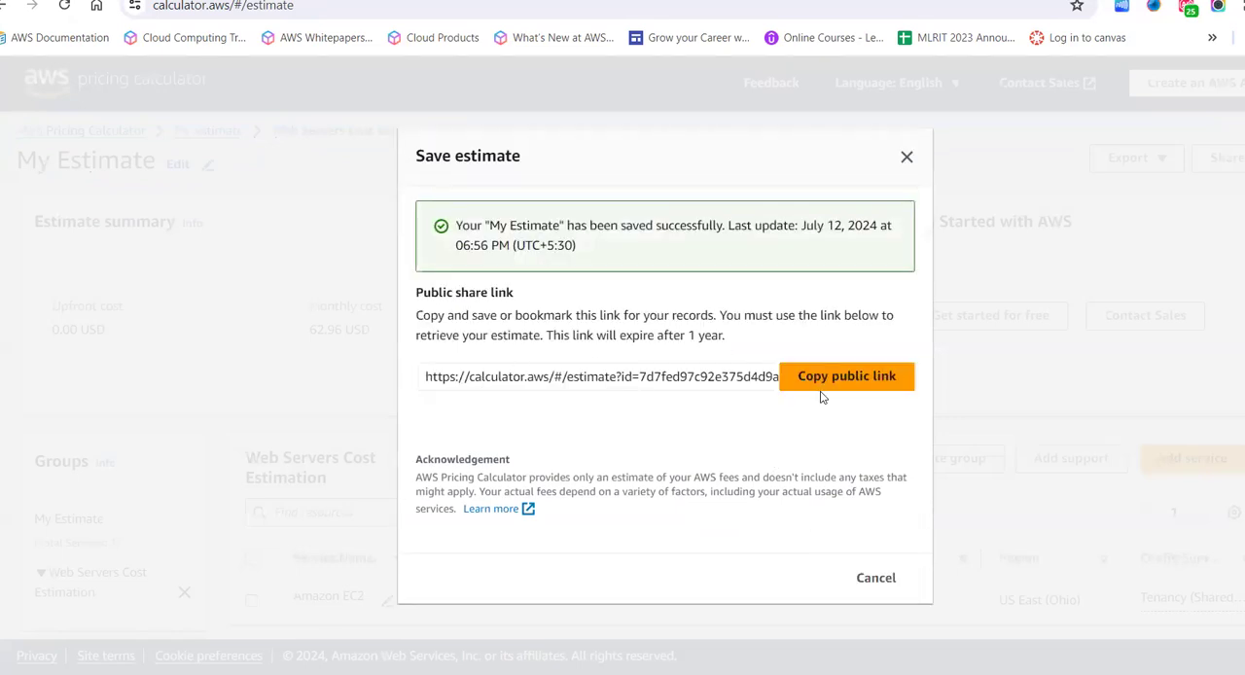
{"action": "left_click", "coordinate": [825, 388]}
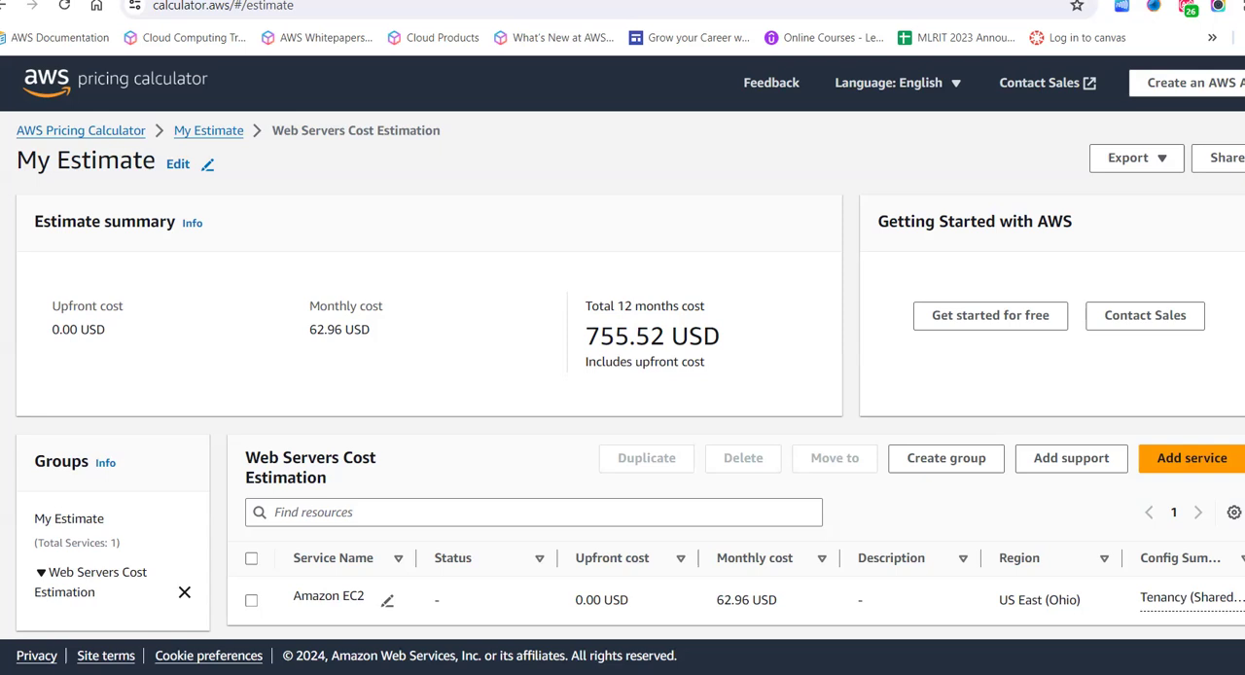
- Open the copied public estimate link in a new browser tab
{"action": "key", "text": "ctrl+t"}
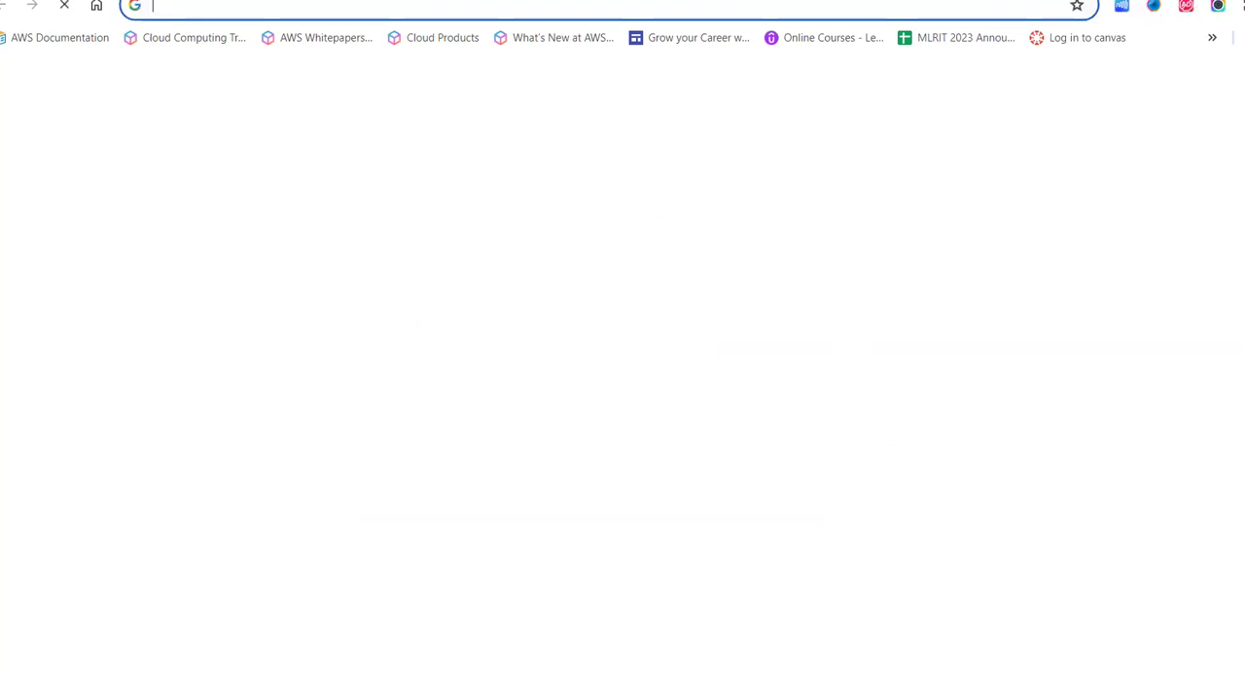
{"action": "left_click", "coordinate": [310, 9]}
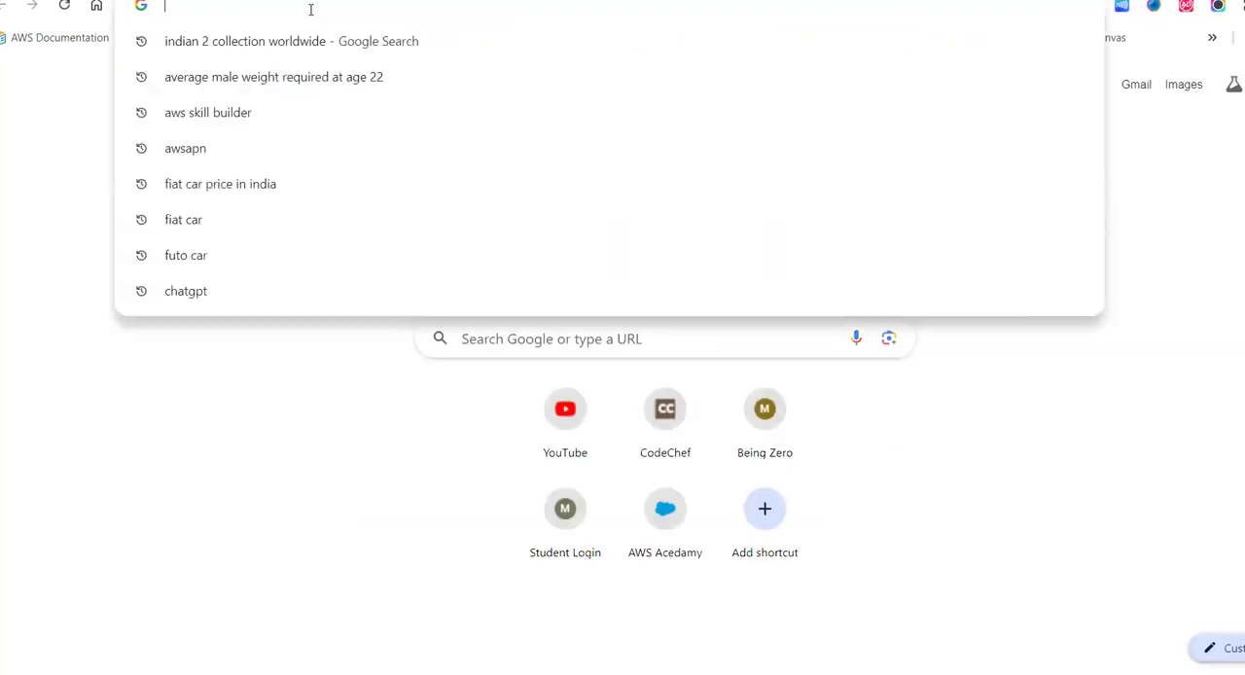
{"action": "type", "text": "https://calculator.aws/#/estimate?id=7d7fed97c92e375d4d9a60d43a3fbfa97d4f68fa"}
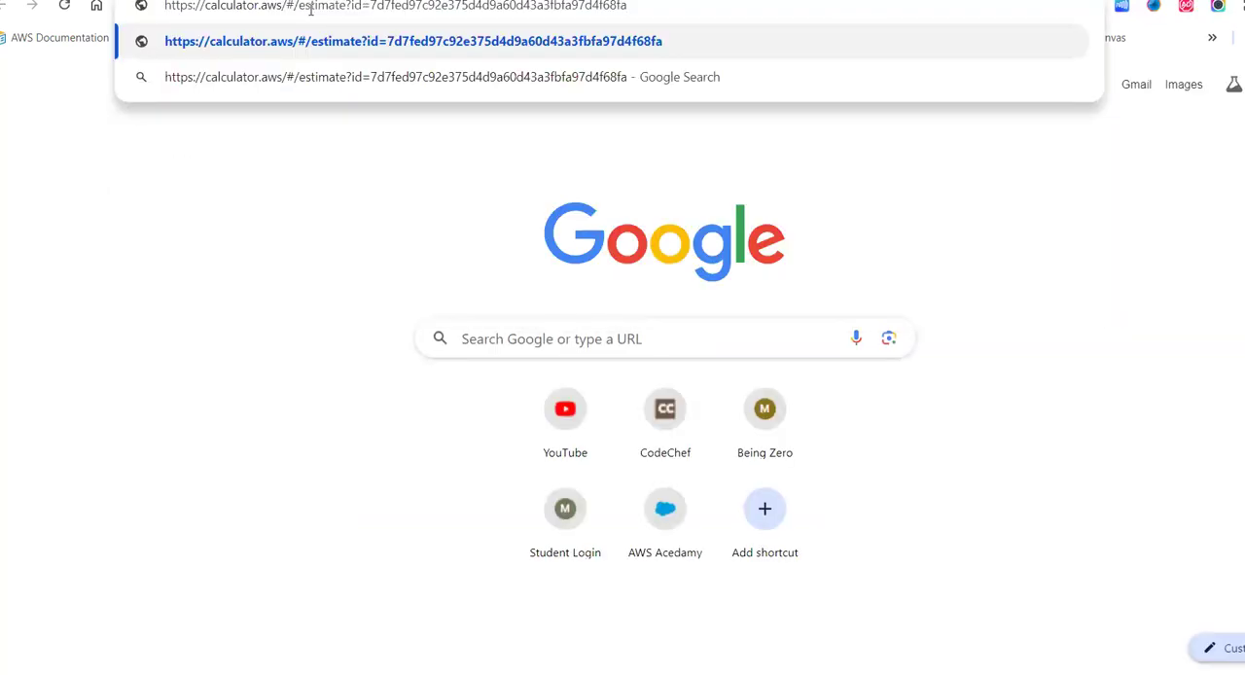
{"action": "key", "text": "Return"}
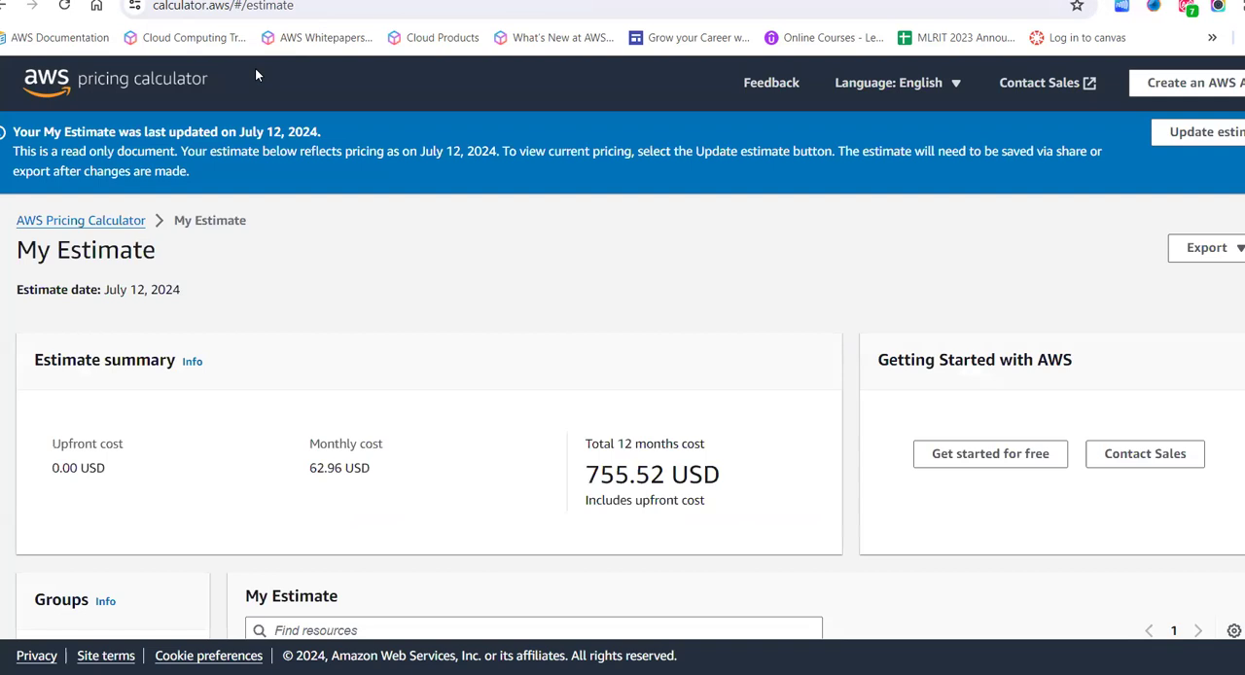
- Examine the shared read-only estimate, highlighting the monthly cost of the Web Servers Cost Estimation group
{"action": "scroll", "coordinate": [416, 453], "scroll_direction": "down", "scroll_amount": 3}
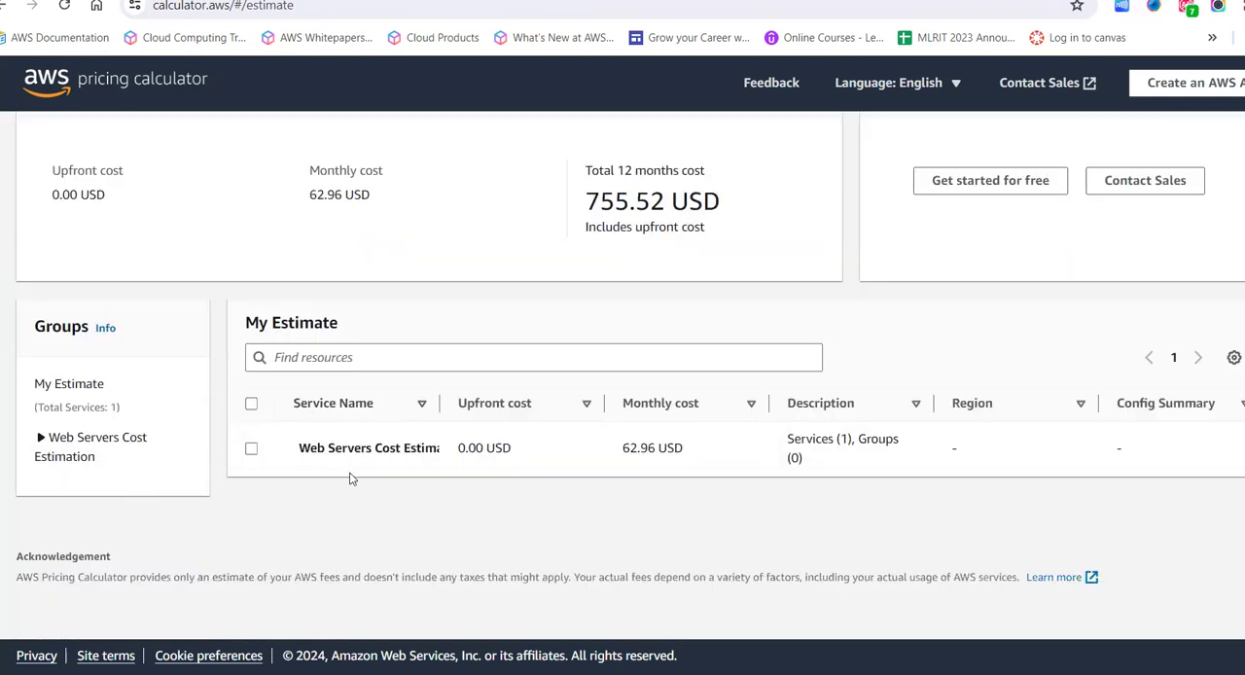
{"action": "scroll", "coordinate": [347, 496], "scroll_direction": "up", "scroll_amount": 1}
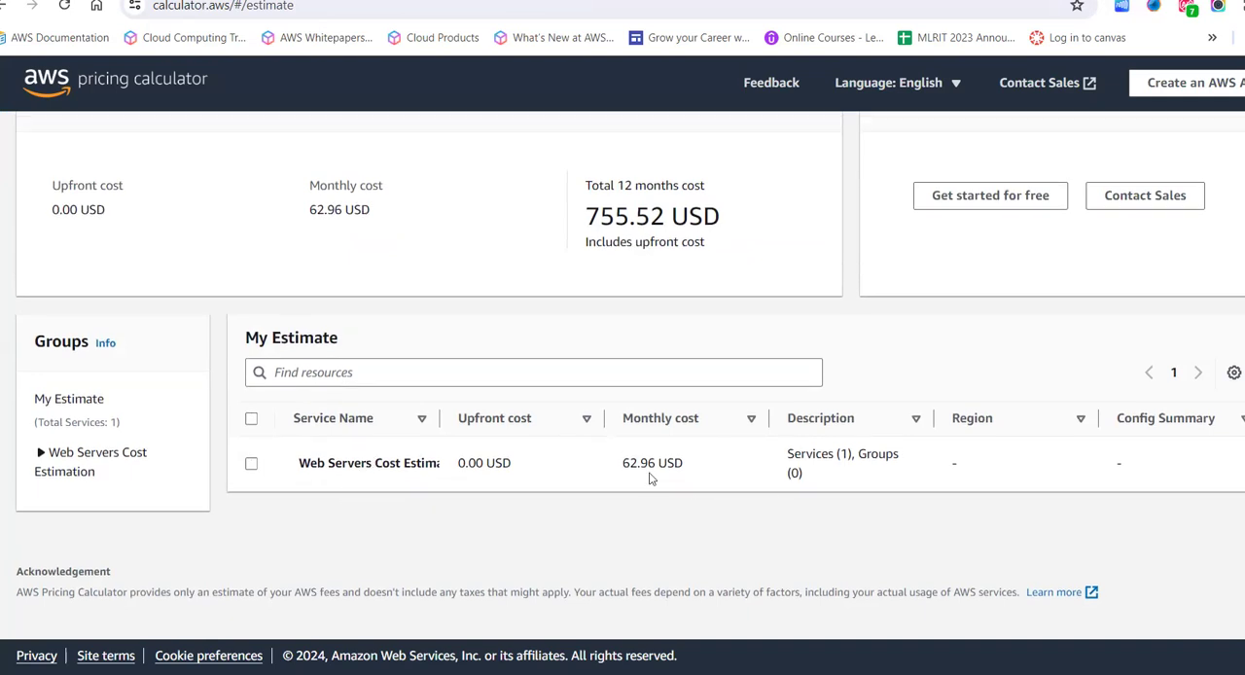
{"action": "left_click_drag", "start_coordinate": [604, 474], "coordinate": [697, 461]}
{"action": "left_click", "coordinate": [697, 461]}
{"action": "scroll", "coordinate": [697, 461], "scroll_direction": "up", "scroll_amount": 5}
- Return to the editable estimate and highlight the upfront cost label and the total 12 months cost in its summary
{"action": "left_click", "coordinate": [311, 1]}
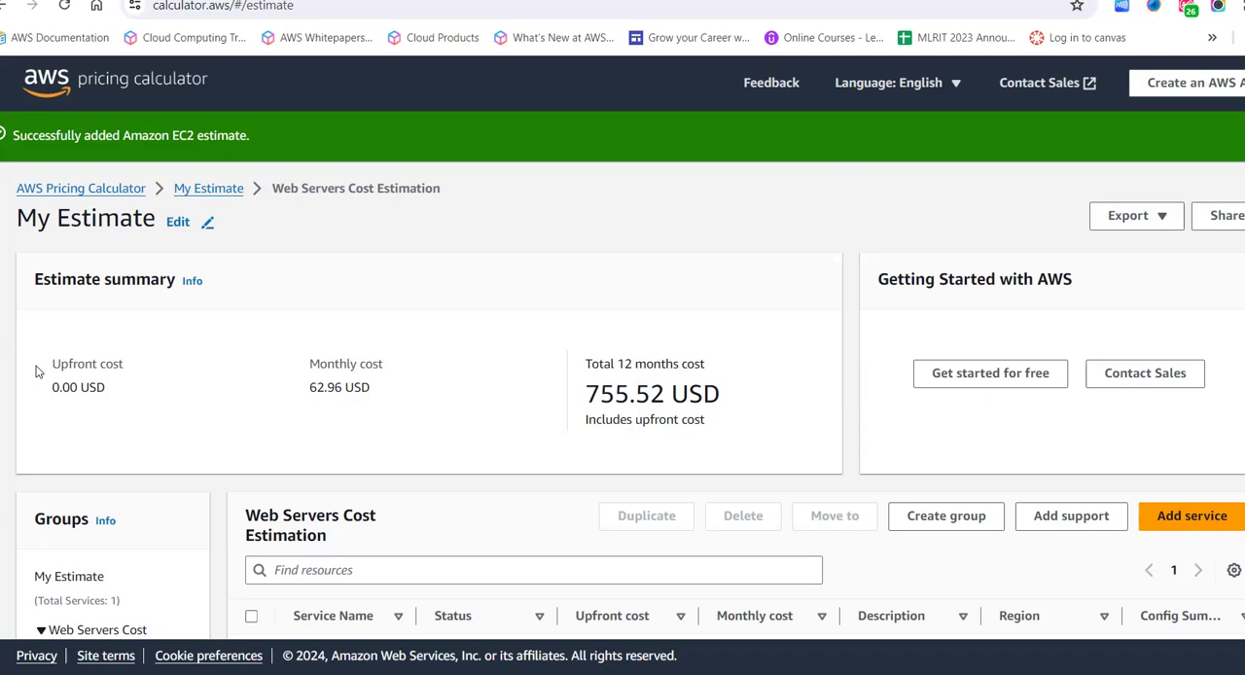
{"action": "left_click_drag", "start_coordinate": [40, 371], "coordinate": [126, 390]}
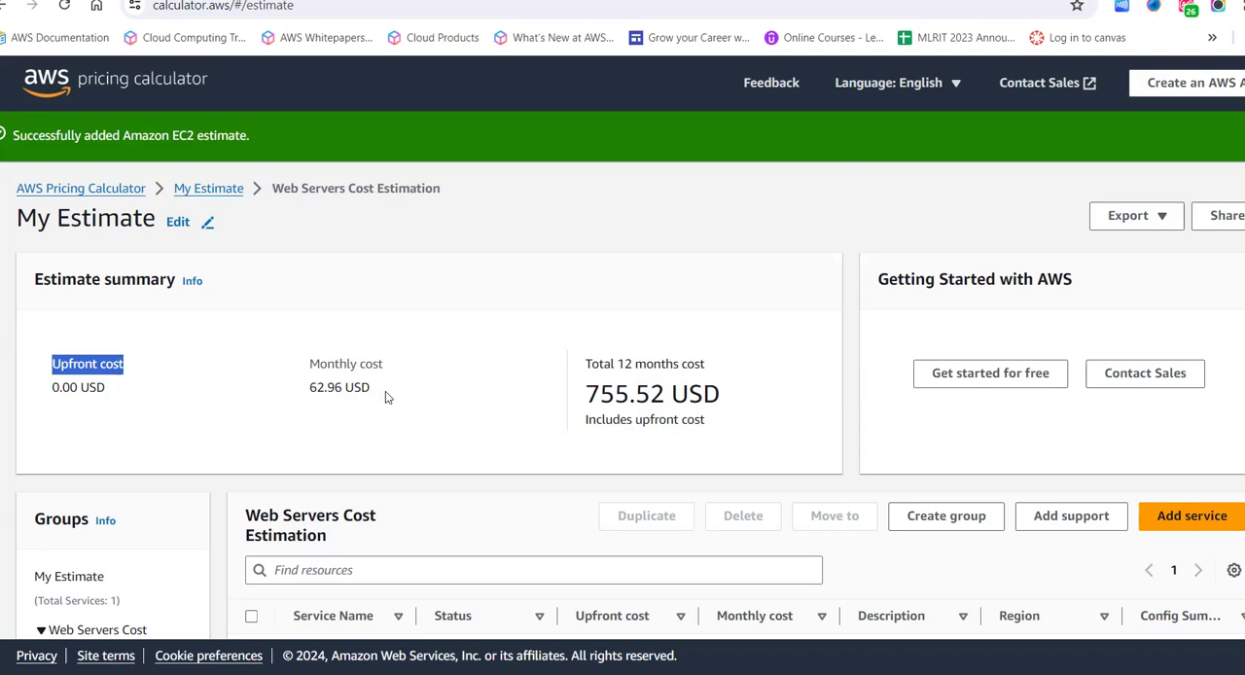
{"action": "left_click", "coordinate": [572, 368]}
{"action": "left_click_drag", "start_coordinate": [572, 367], "coordinate": [723, 442]}
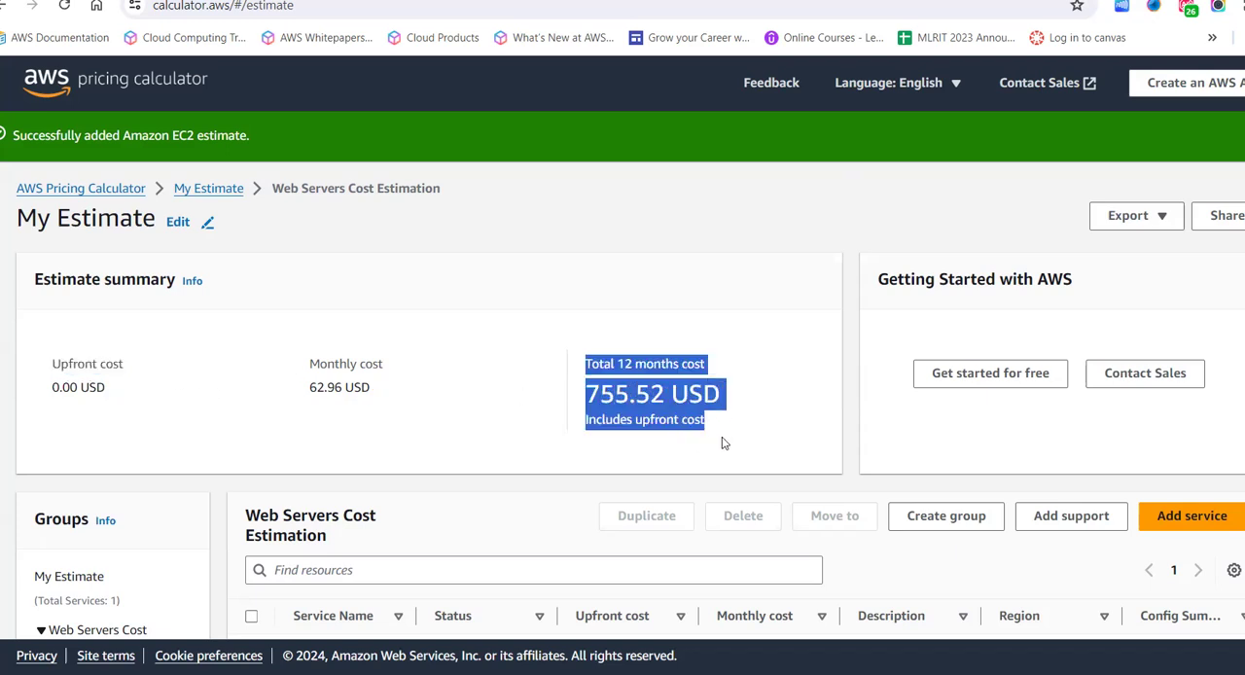
{"action": "left_click", "coordinate": [722, 443]}
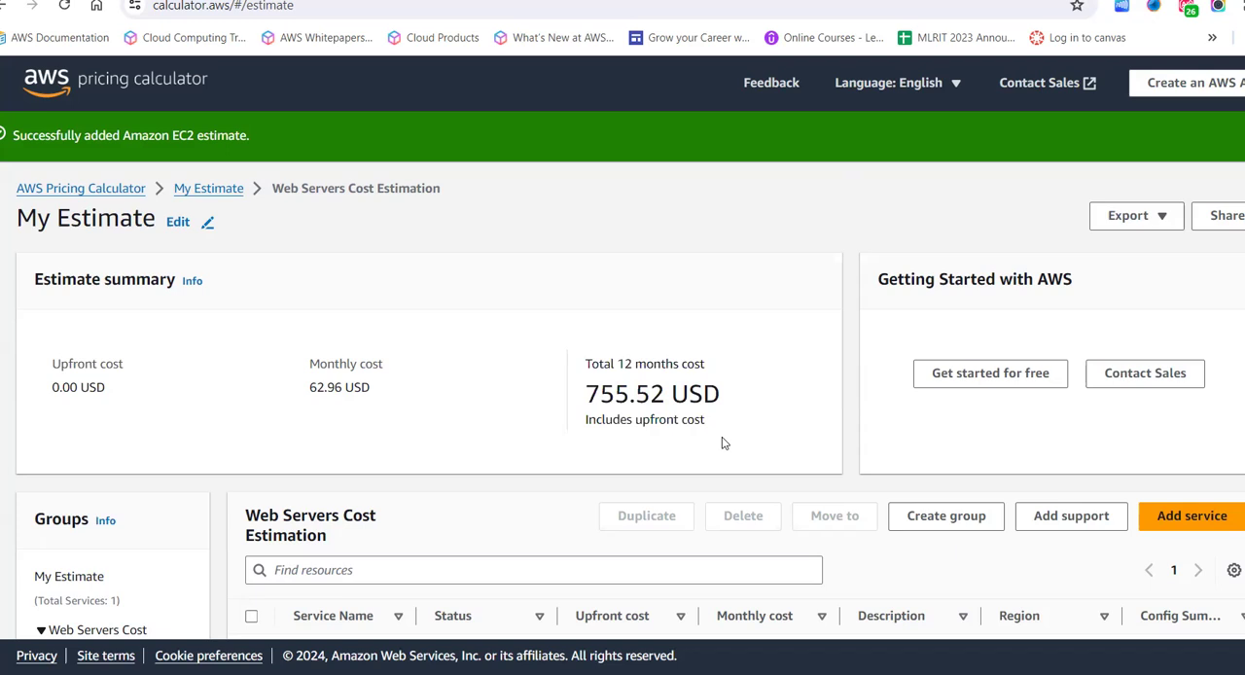
- Browse the services that can be added to the Web Servers Cost Estimation group, and return to the estimate summary
{"action": "scroll", "coordinate": [722, 442], "scroll_direction": "down", "scroll_amount": 2}
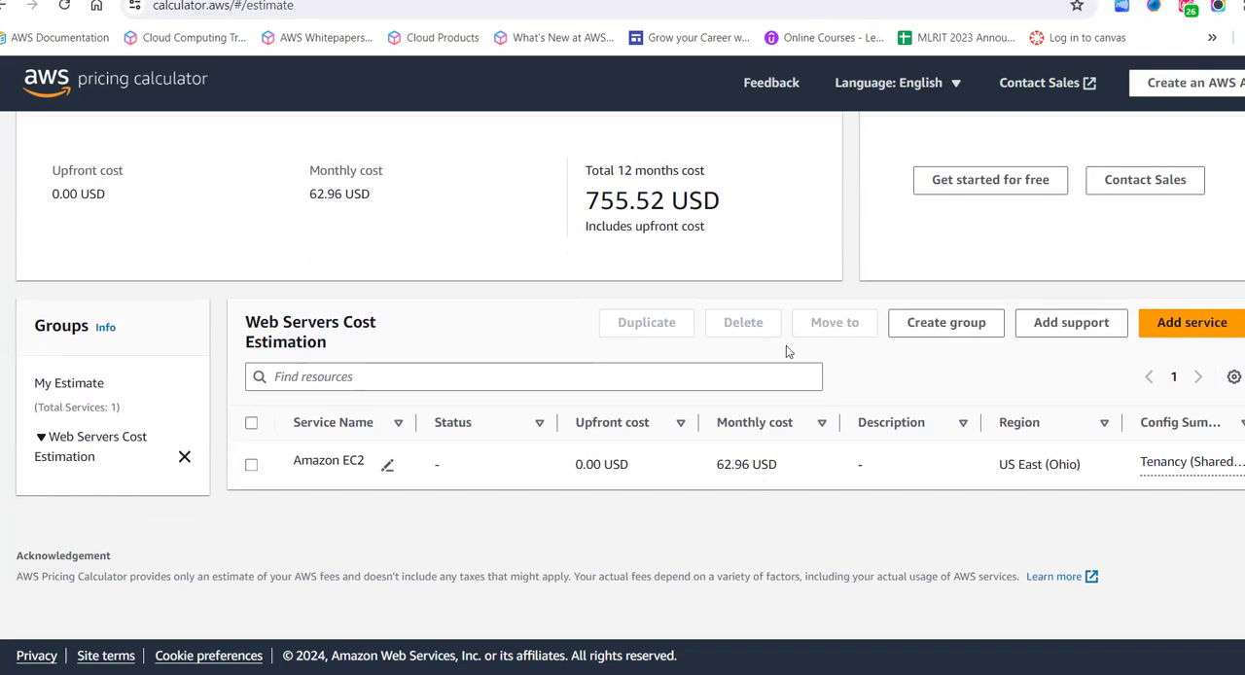
{"action": "left_click", "coordinate": [1174, 325]}
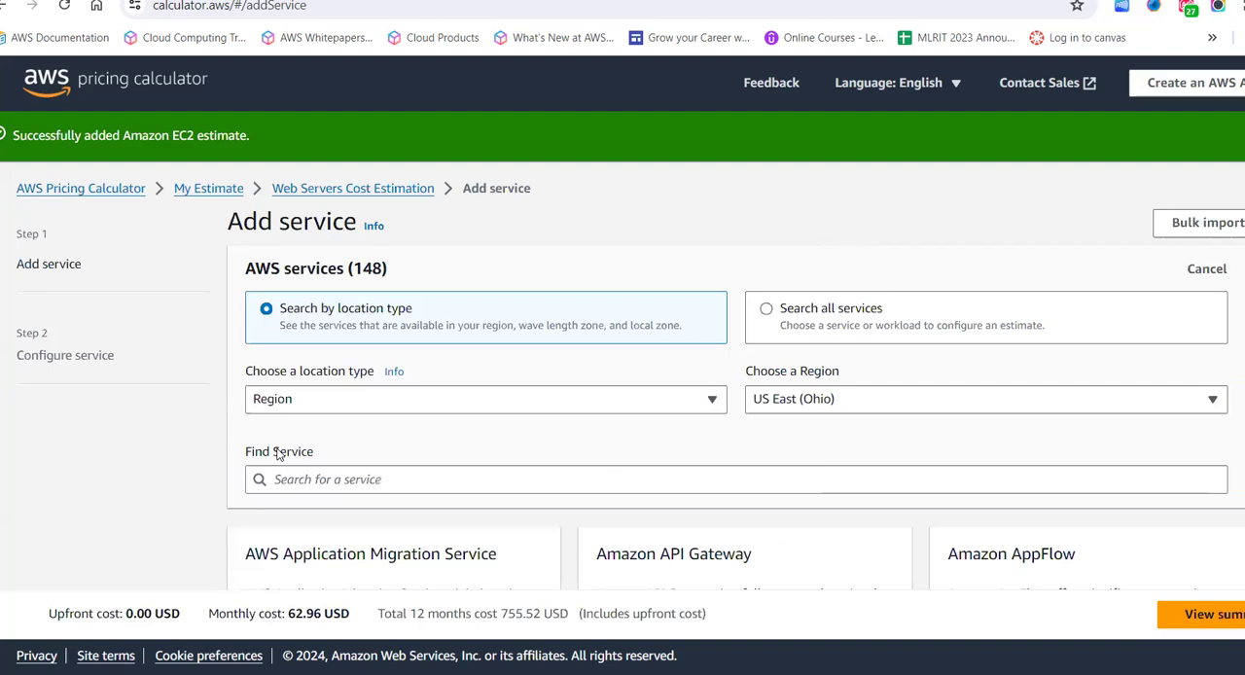
{"action": "scroll", "coordinate": [279, 454], "scroll_direction": "down", "scroll_amount": 3}
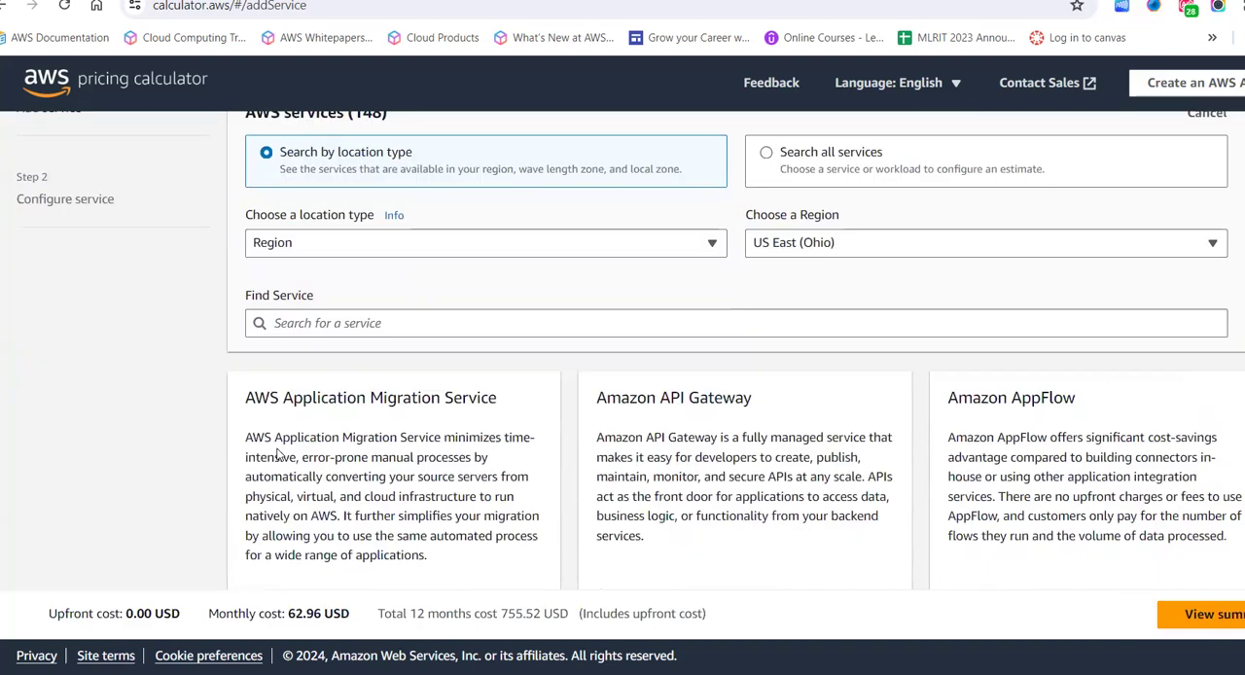
{"action": "scroll", "coordinate": [280, 454], "scroll_direction": "down", "scroll_amount": 2}
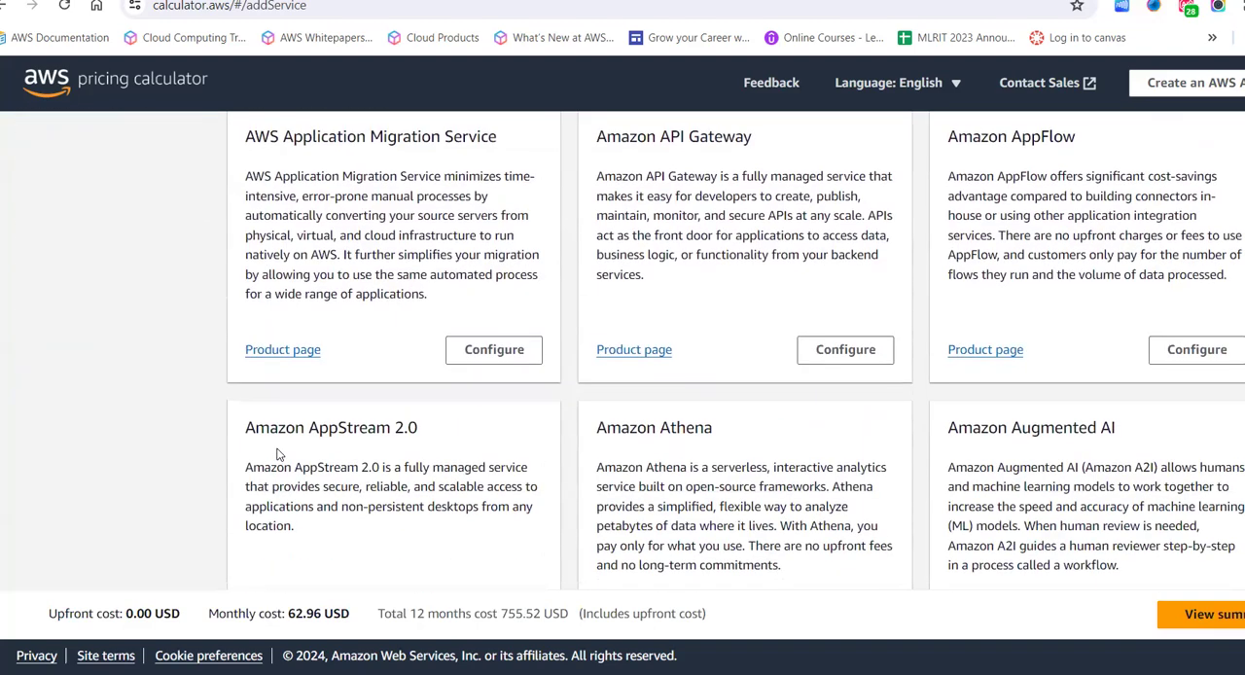
{"action": "scroll", "coordinate": [604, 340], "scroll_direction": "down", "scroll_amount": 8}
{"action": "scroll", "coordinate": [604, 340], "scroll_direction": "down", "scroll_amount": 10}
{"action": "scroll", "coordinate": [604, 340], "scroll_direction": "up", "scroll_amount": 3}
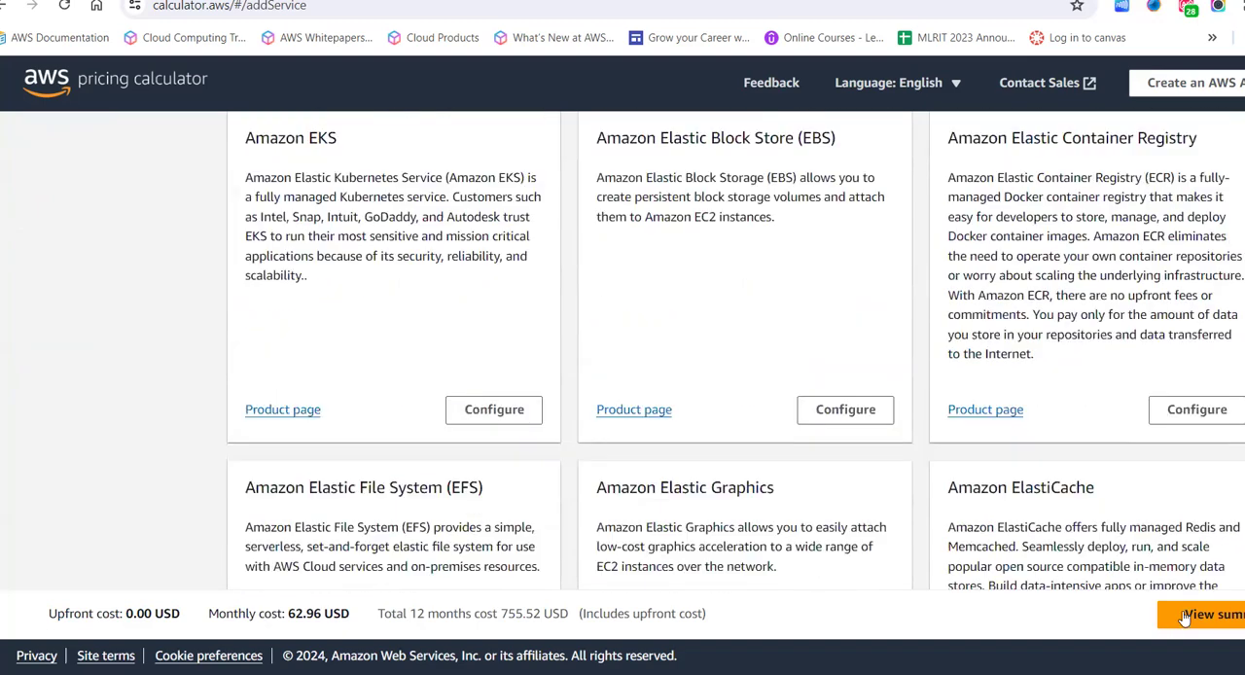
{"action": "left_click", "coordinate": [1185, 617]}
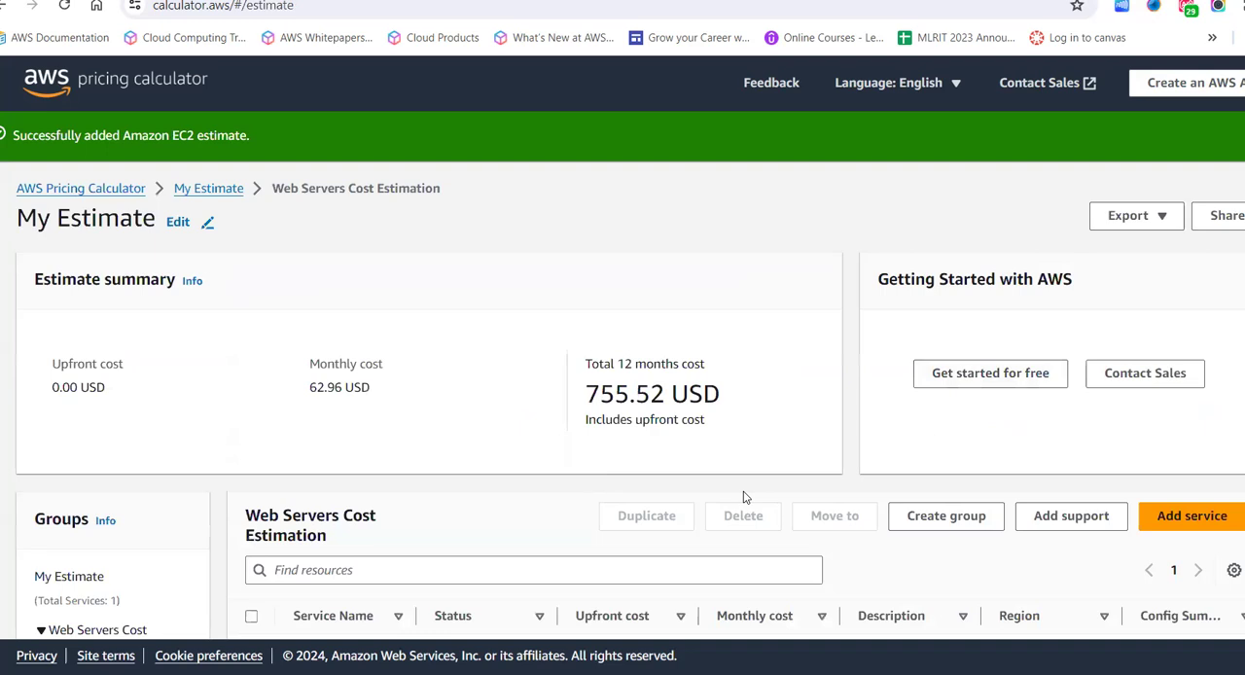
{"action": "scroll", "coordinate": [744, 491], "scroll_direction": "down", "scroll_amount": 1}
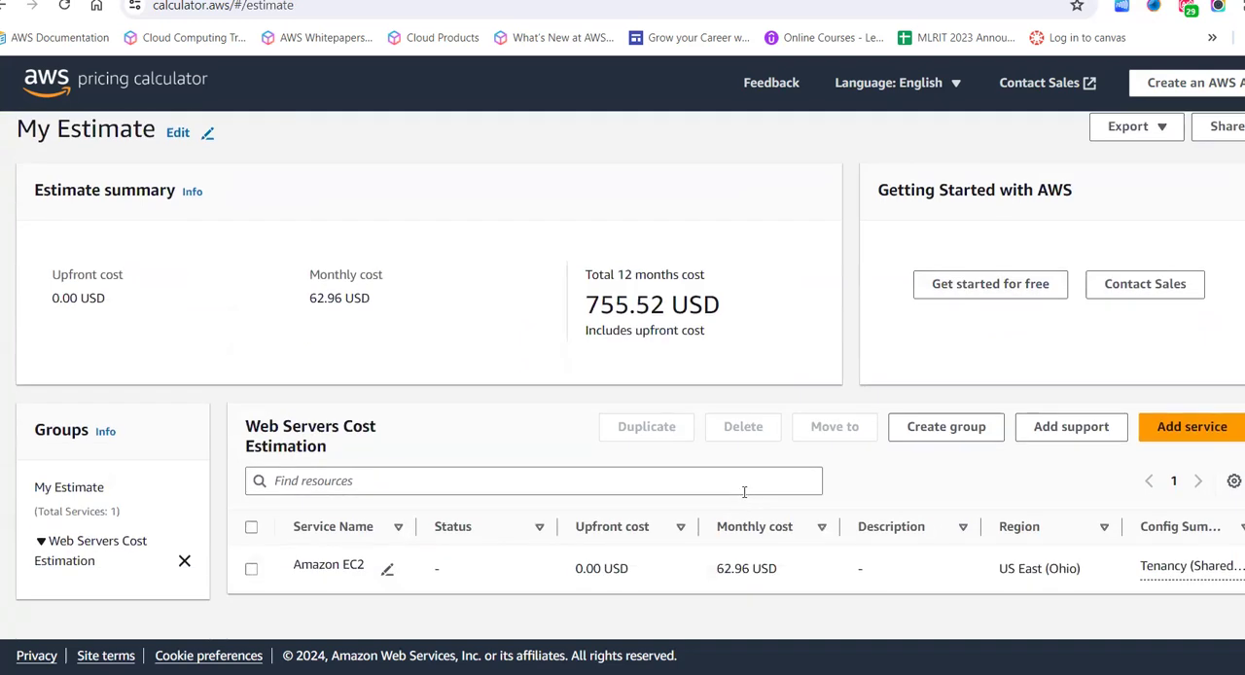